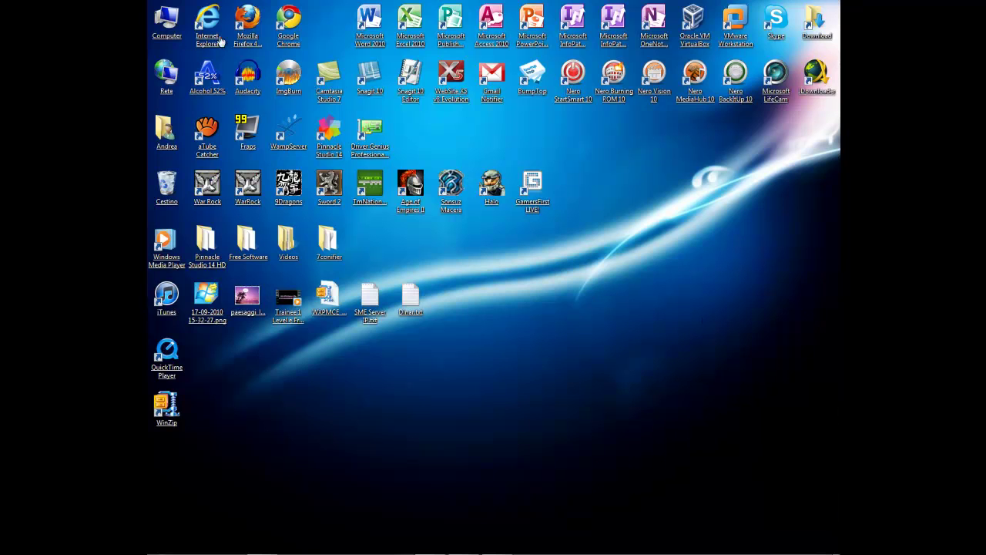
Step: Select and deselect the desktop shortcuts and the 7conifier folder
{"action": "double_click", "coordinate": [215, 34]}
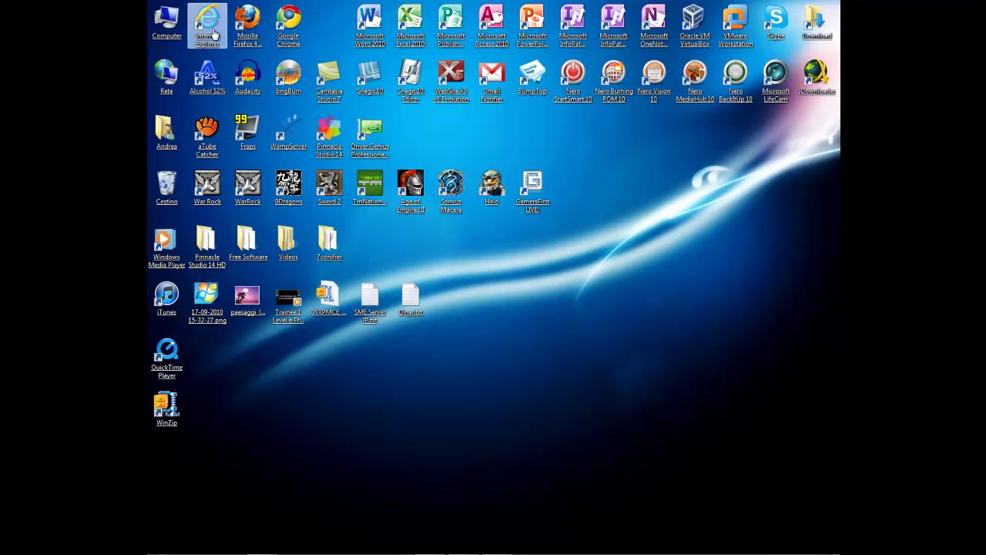
{"action": "left_click", "coordinate": [692, 349]}
{"action": "left_click_drag", "start_coordinate": [514, 417], "coordinate": [754, 419]}
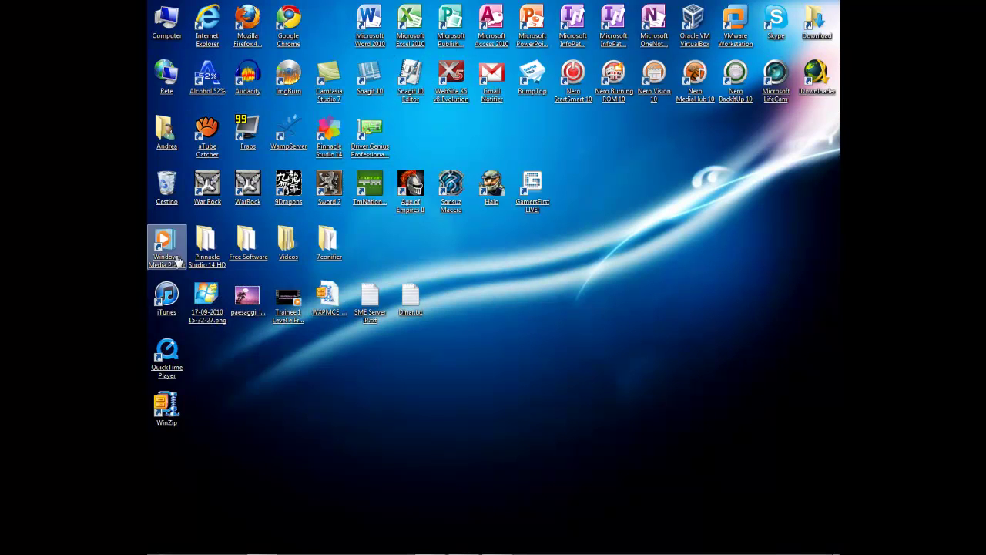
{"action": "mouse_move", "coordinate": [343, 550]}
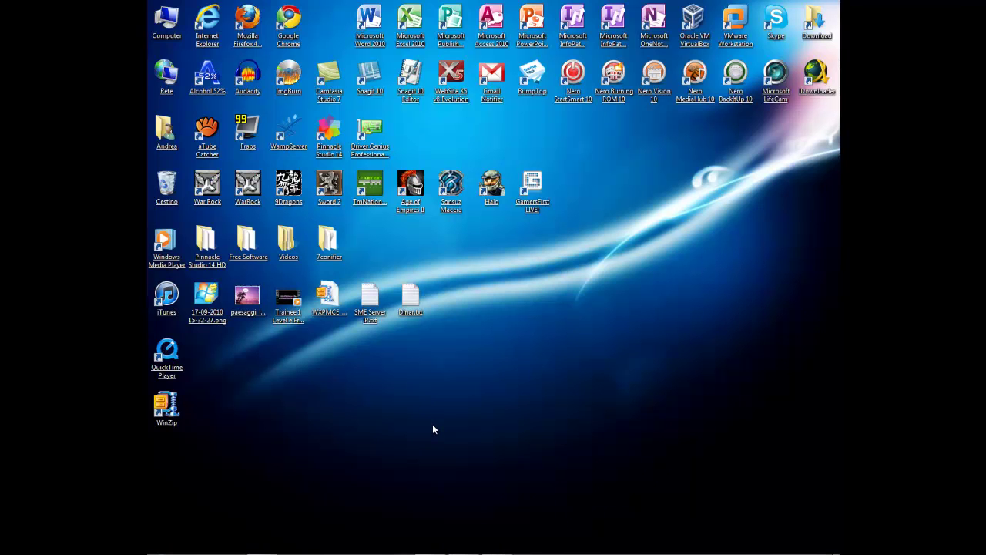
{"action": "key", "text": "m"}
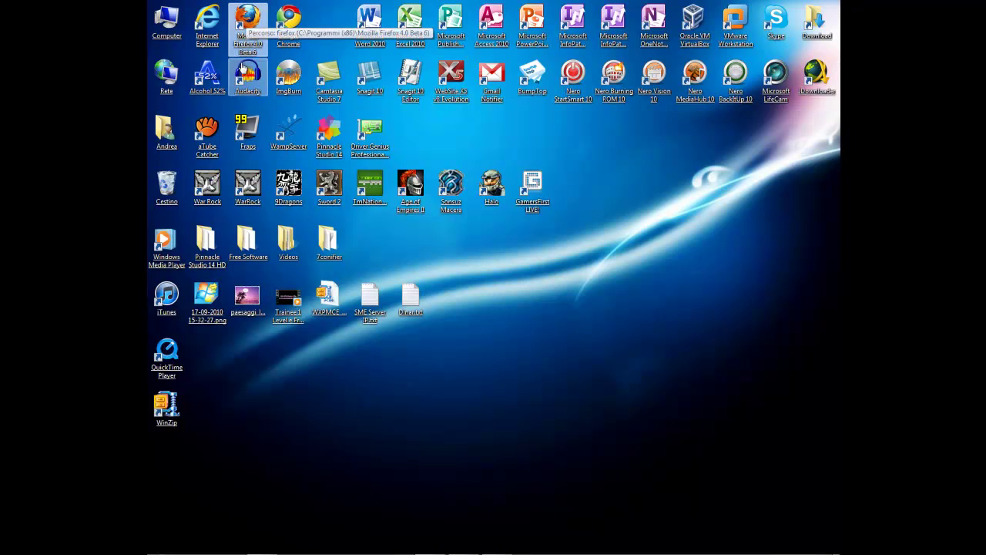
{"action": "left_click", "coordinate": [398, 412]}
{"action": "left_click_drag", "start_coordinate": [310, 224], "coordinate": [537, 254]}
{"action": "left_click", "coordinate": [537, 254]}
Step: Launch Internet Explorer and view its About dialog showing version 9.0.7930.16406, then close it
{"action": "double_click", "coordinate": [207, 19]}
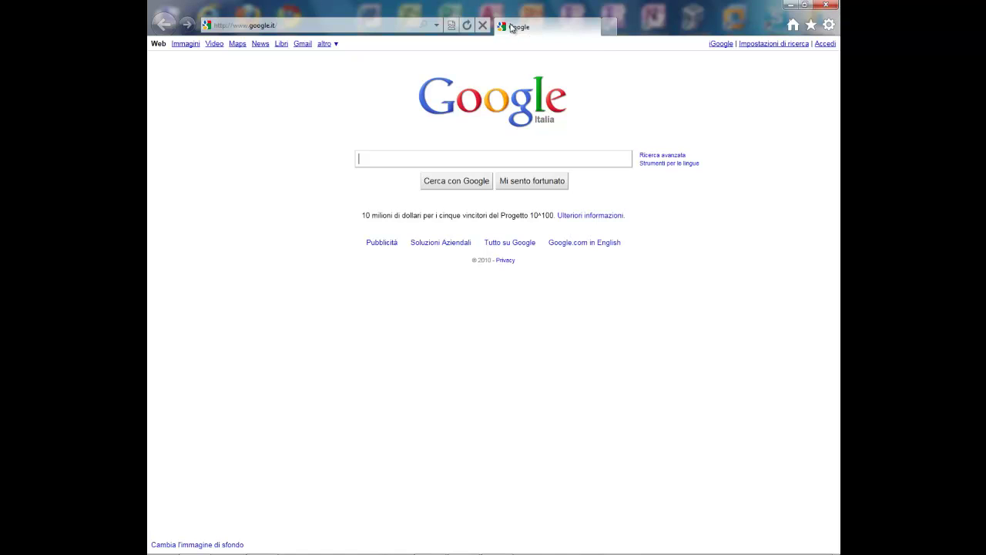
{"action": "left_click", "coordinate": [828, 23]}
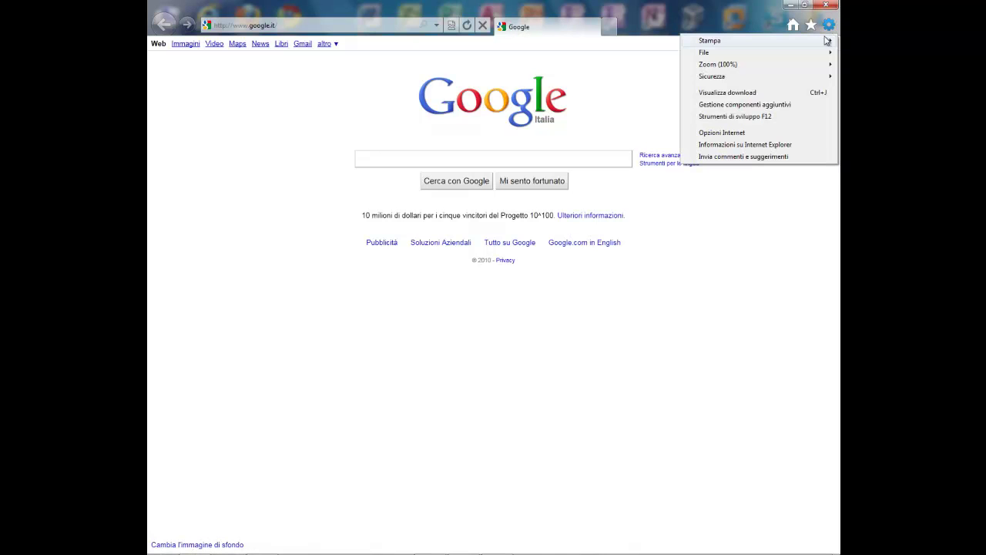
{"action": "left_click", "coordinate": [739, 145]}
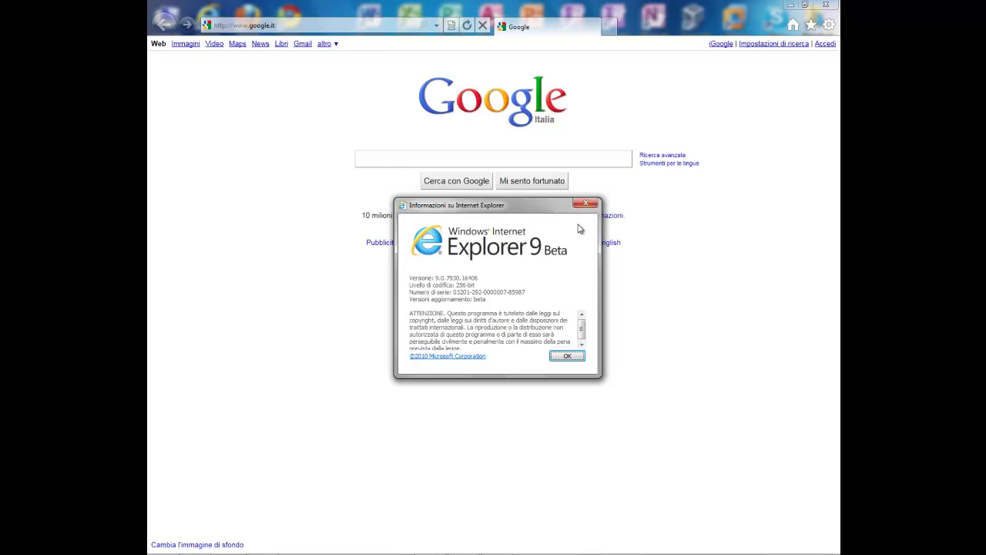
{"action": "left_click", "coordinate": [587, 205]}
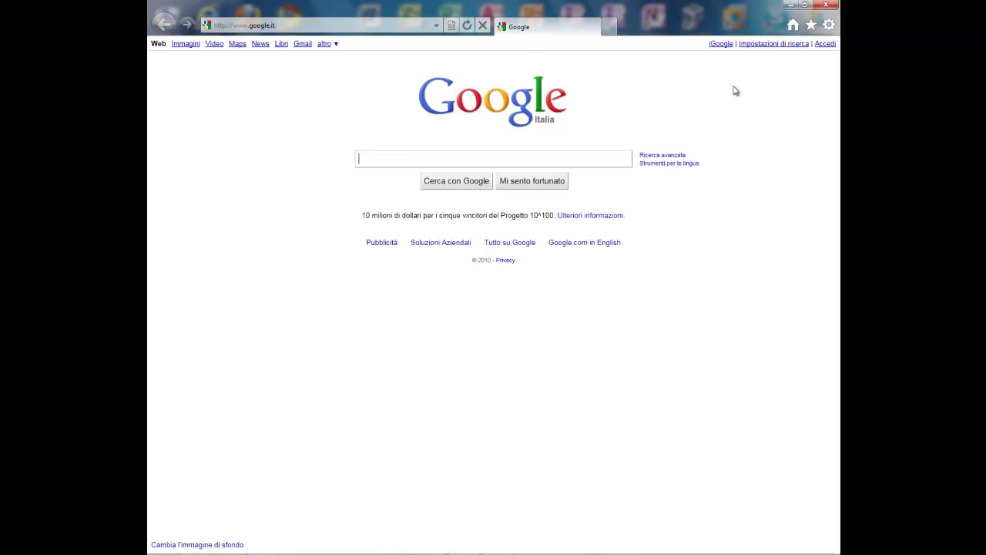
Step: Check the Favorites panel, then clear the download list and cancel the paused AdbeRdr930 download
{"action": "left_click", "coordinate": [811, 25]}
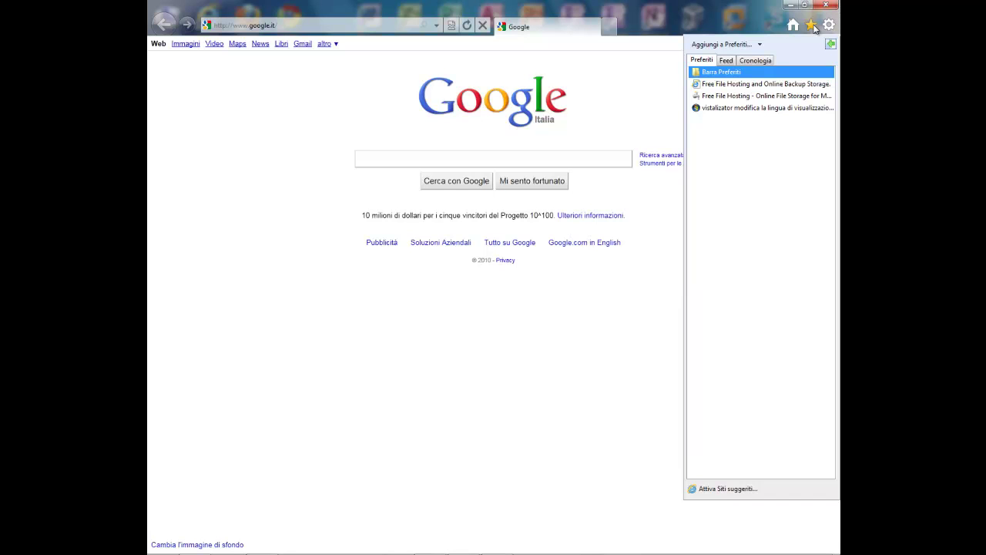
{"action": "left_click", "coordinate": [813, 26]}
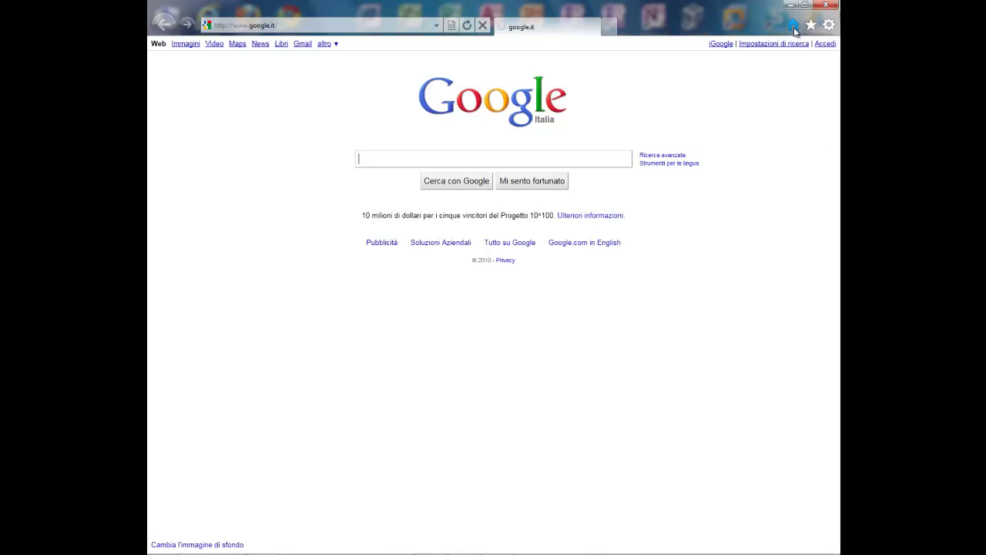
{"action": "left_click", "coordinate": [828, 25]}
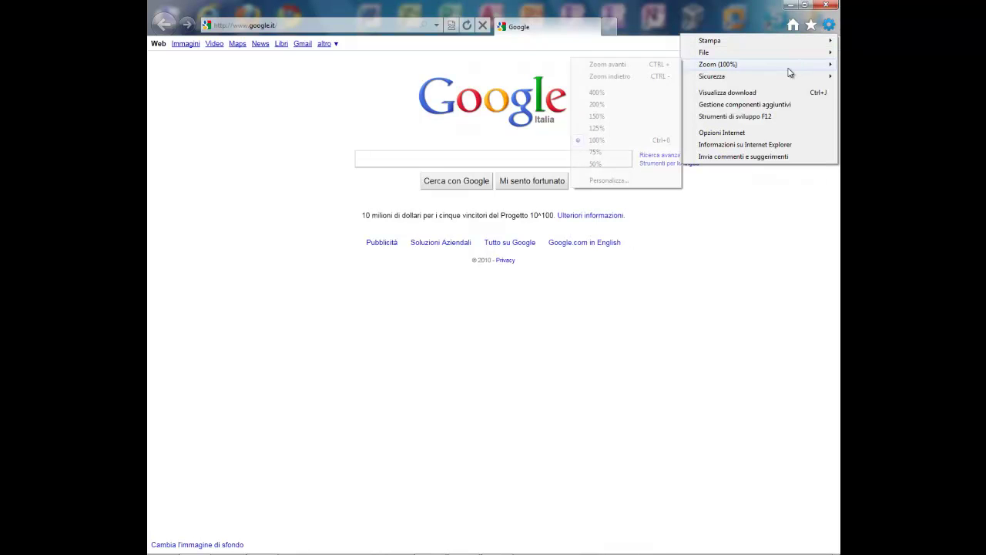
{"action": "mouse_move", "coordinate": [785, 58]}
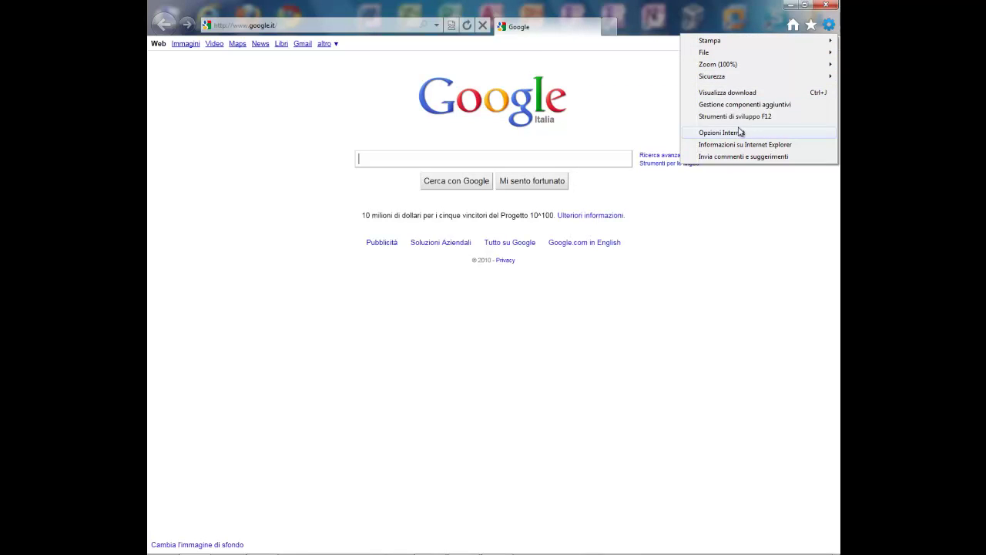
{"action": "left_click", "coordinate": [727, 93]}
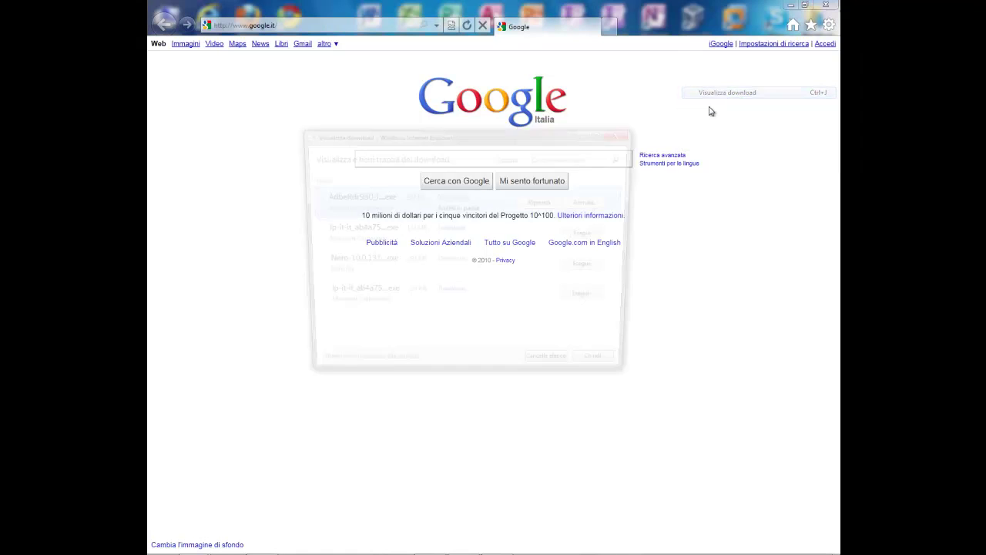
{"action": "left_click", "coordinate": [555, 371]}
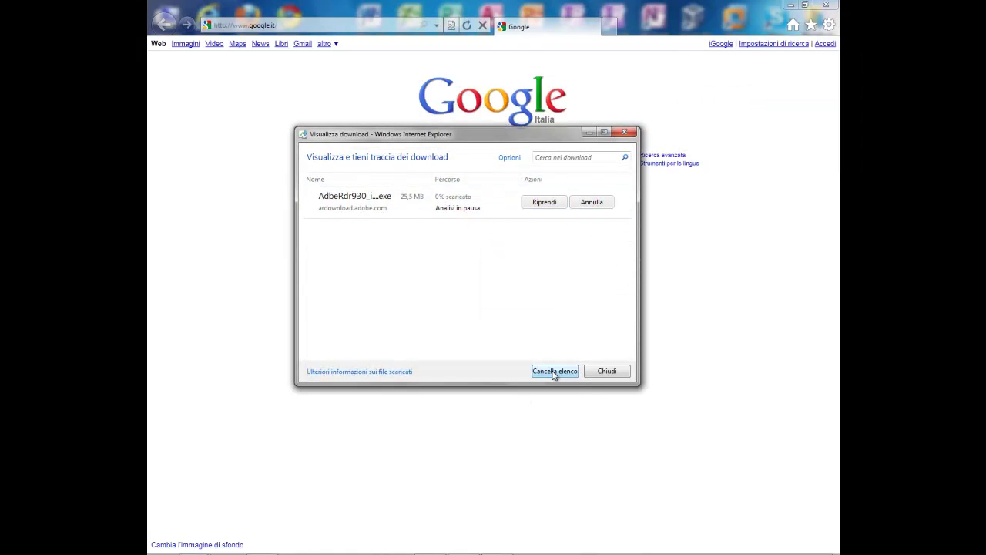
{"action": "left_click", "coordinate": [585, 203]}
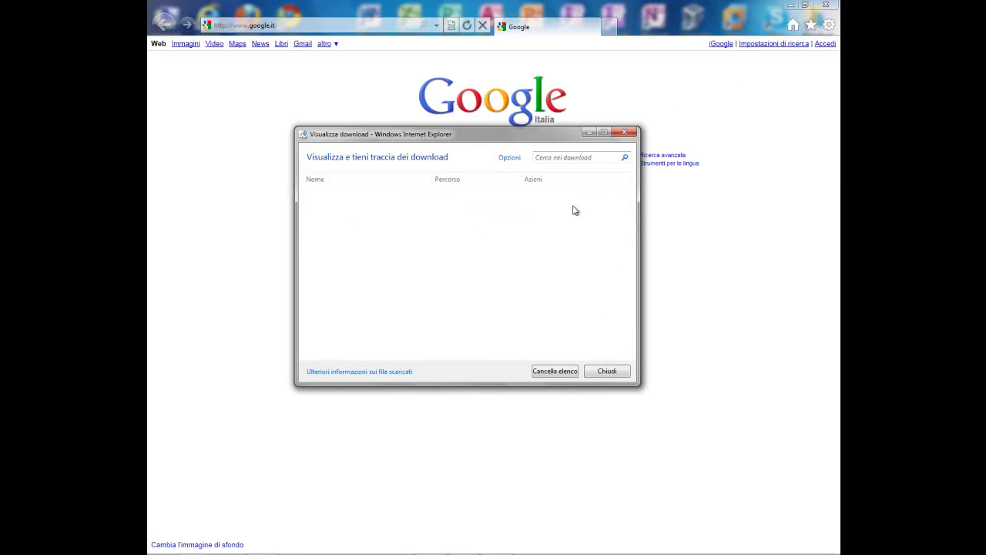
{"action": "left_click", "coordinate": [624, 132]}
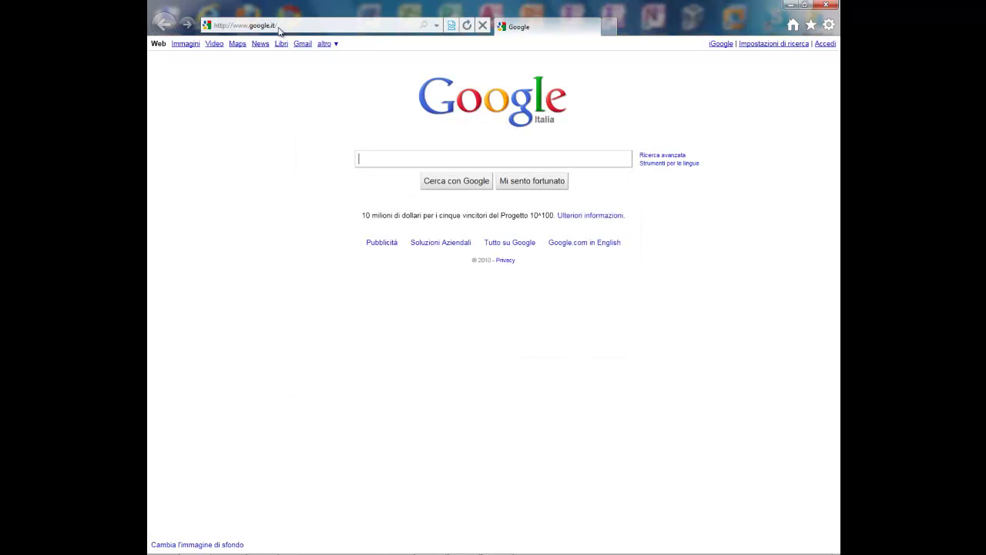
Step: Load it.altervista.org by entering 'alte' in the address bar
{"action": "left_click", "coordinate": [283, 27]}
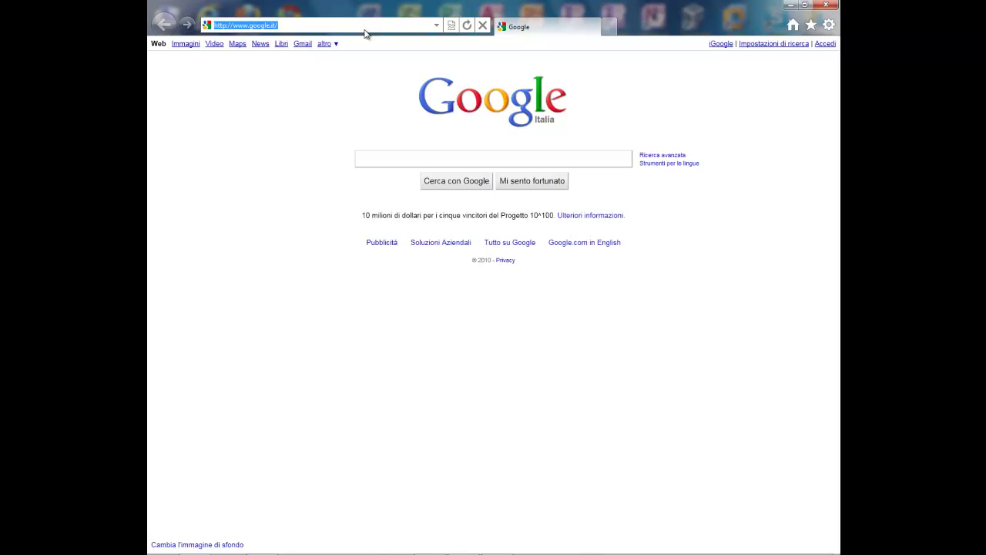
{"action": "type", "text": "altervista"}
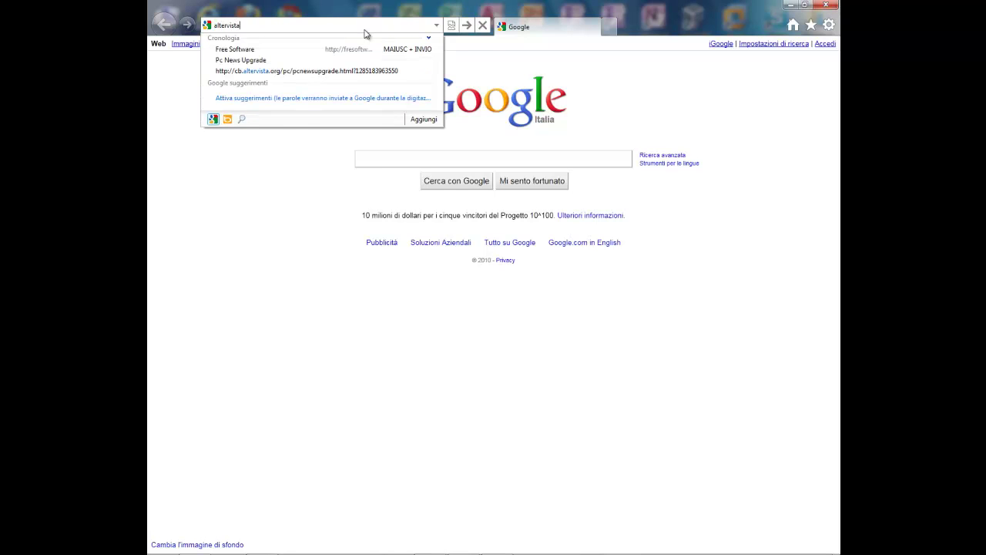
{"action": "key", "text": "Return"}
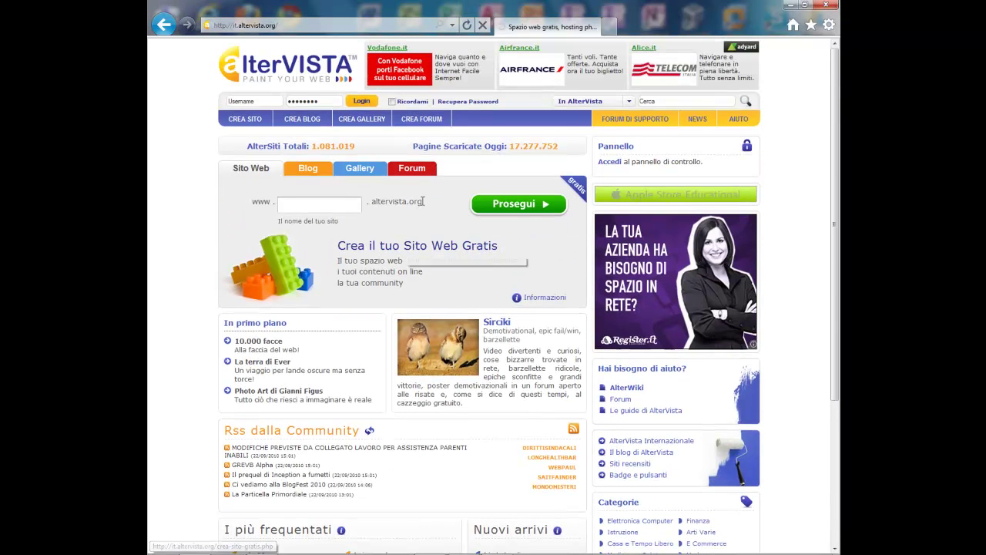
{"action": "left_click", "coordinate": [829, 25]}
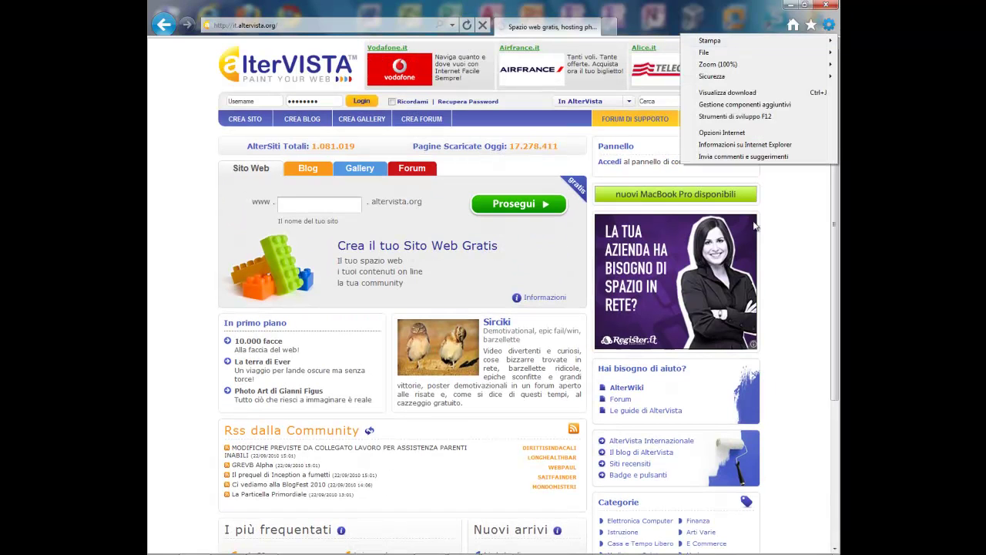
{"action": "left_click", "coordinate": [722, 133]}
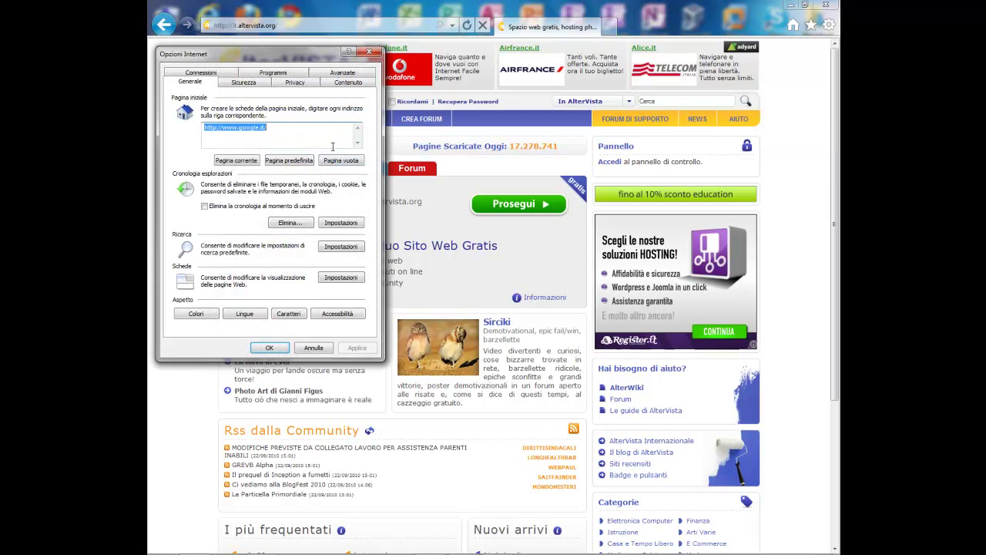
{"action": "left_click", "coordinate": [251, 81]}
{"action": "left_click", "coordinate": [342, 83]}
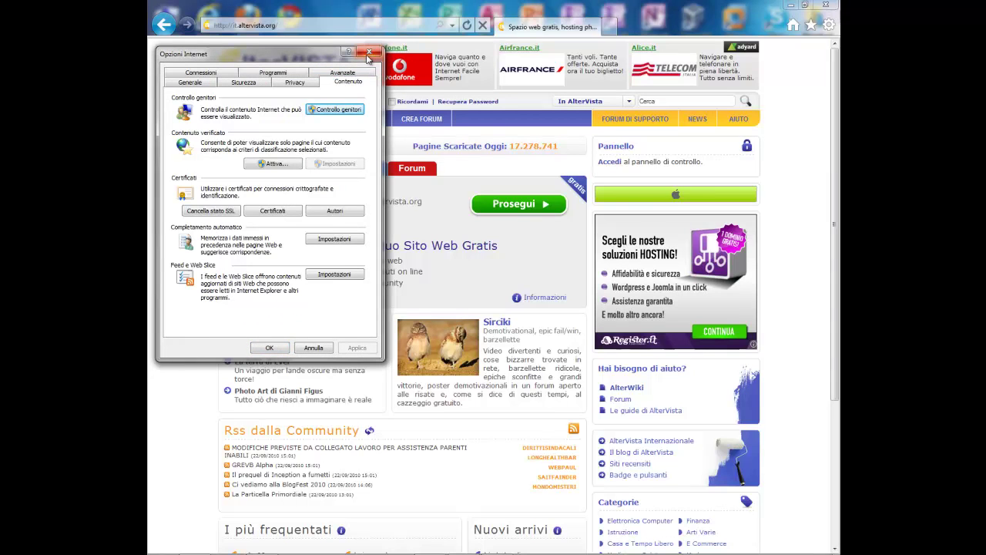
{"action": "left_click", "coordinate": [245, 83]}
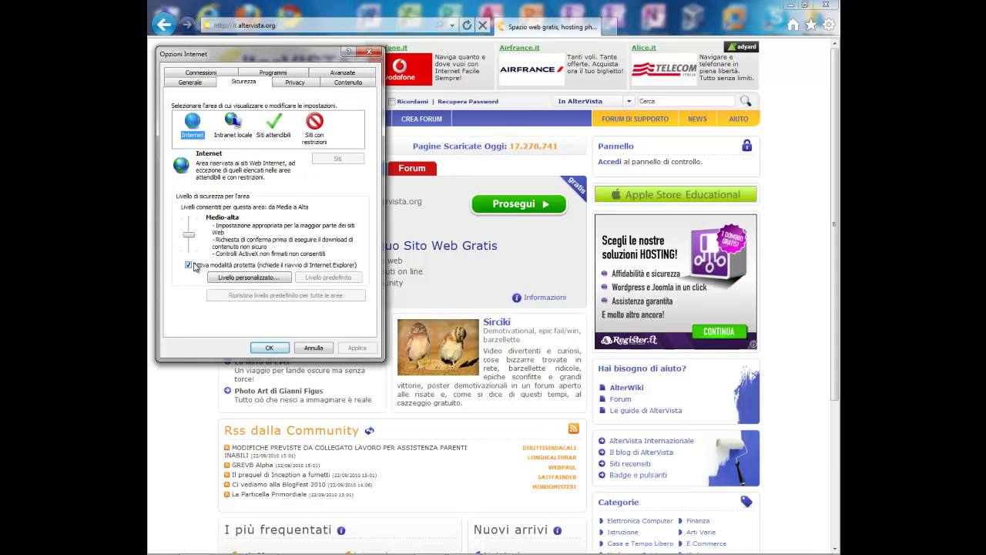
{"action": "left_click", "coordinate": [233, 124]}
{"action": "key", "text": "Right"}
{"action": "key", "text": "Right"}
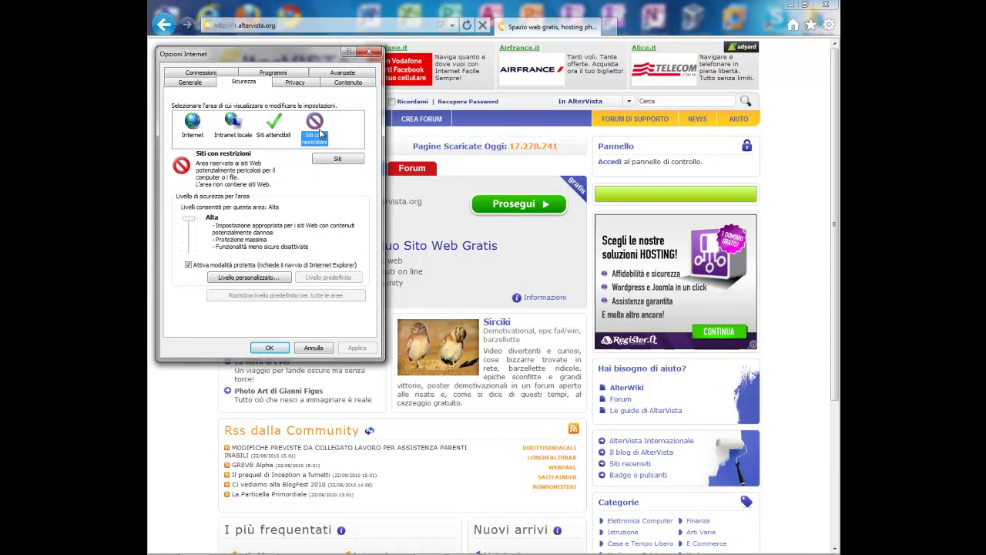
{"action": "left_click", "coordinate": [189, 123]}
{"action": "left_click", "coordinate": [294, 84]}
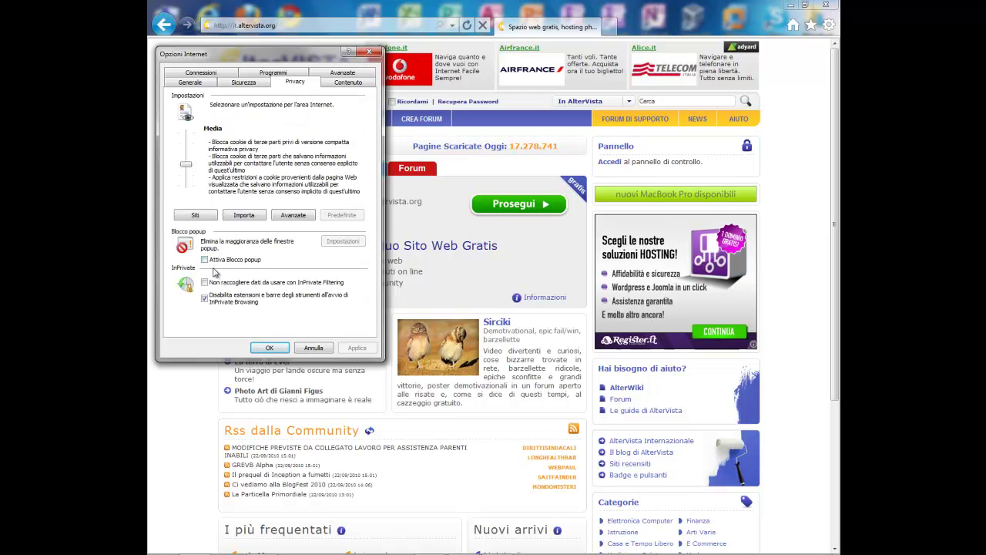
{"action": "left_click", "coordinate": [373, 51]}
{"action": "left_click", "coordinate": [828, 25]}
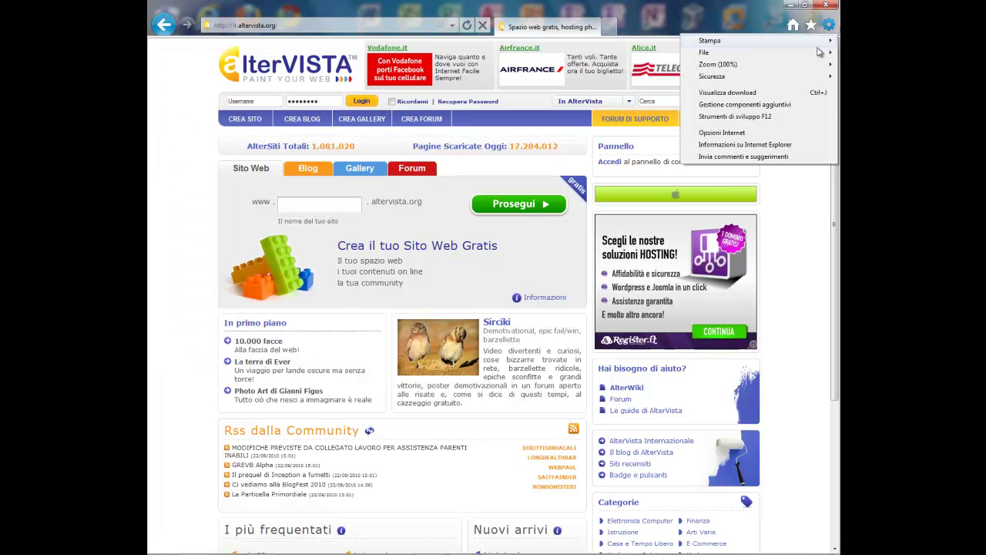
Step: In Manage Add-ons, inspect the Skype, My Web Search, Mindspark and unavailable add-ons
{"action": "left_click", "coordinate": [751, 104]}
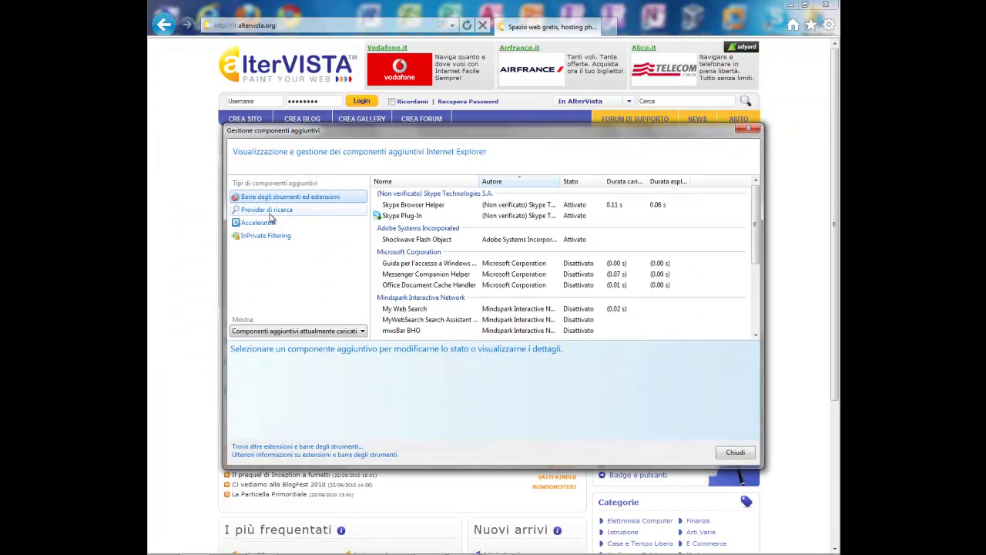
{"action": "left_click", "coordinate": [447, 216]}
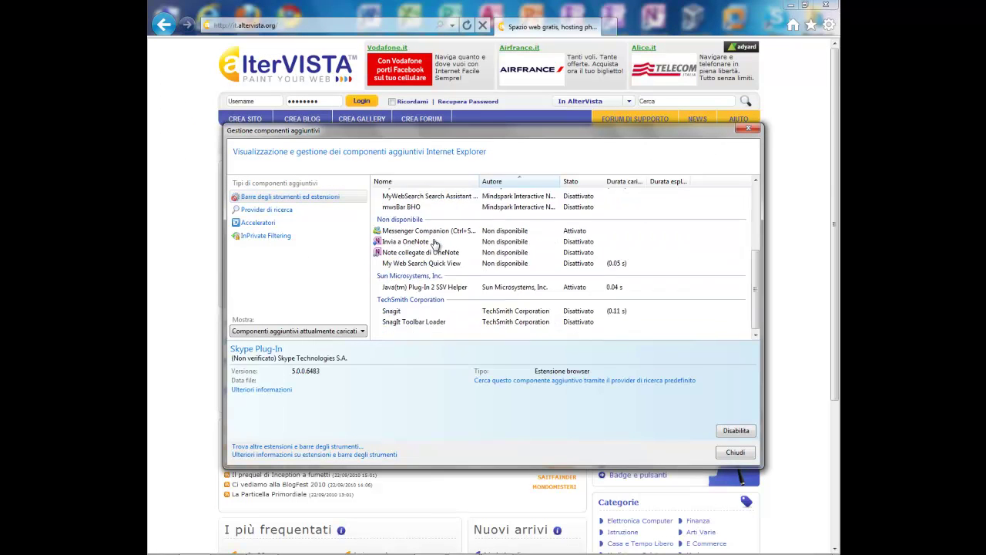
{"action": "scroll", "coordinate": [434, 249], "scroll_direction": "down", "scroll_amount": 2}
{"action": "left_click", "coordinate": [428, 247]}
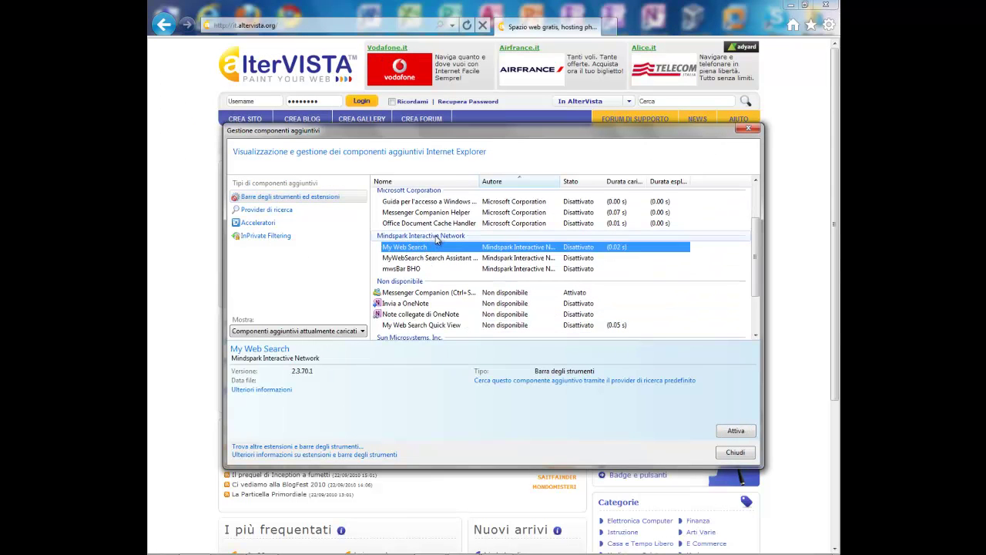
{"action": "left_click", "coordinate": [420, 268], "text": "shift"}
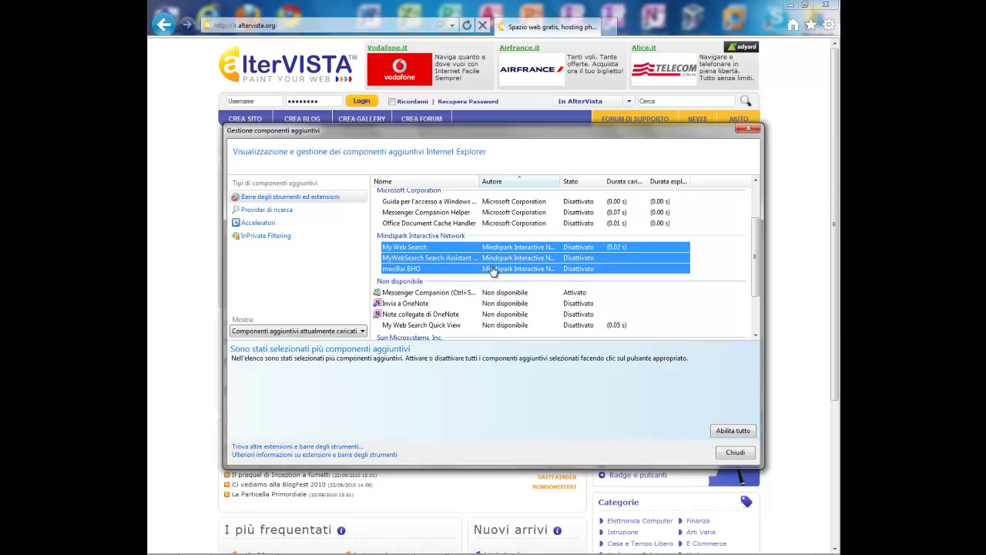
{"action": "left_click_drag", "start_coordinate": [394, 201], "coordinate": [425, 222]}
{"action": "scroll", "coordinate": [426, 223], "scroll_direction": "up", "scroll_amount": 2}
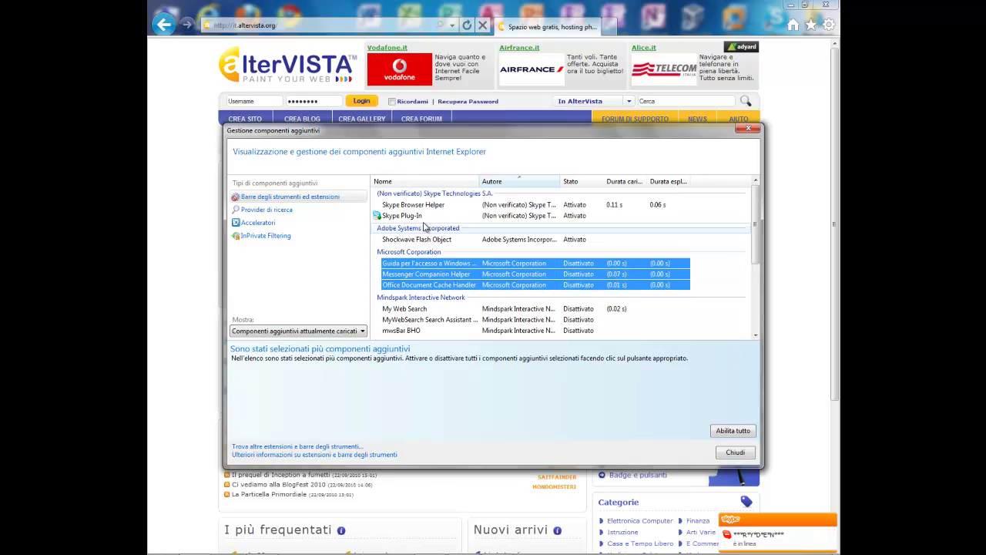
{"action": "left_click", "coordinate": [416, 239]}
{"action": "left_click_drag", "start_coordinate": [413, 205], "coordinate": [413, 215]}
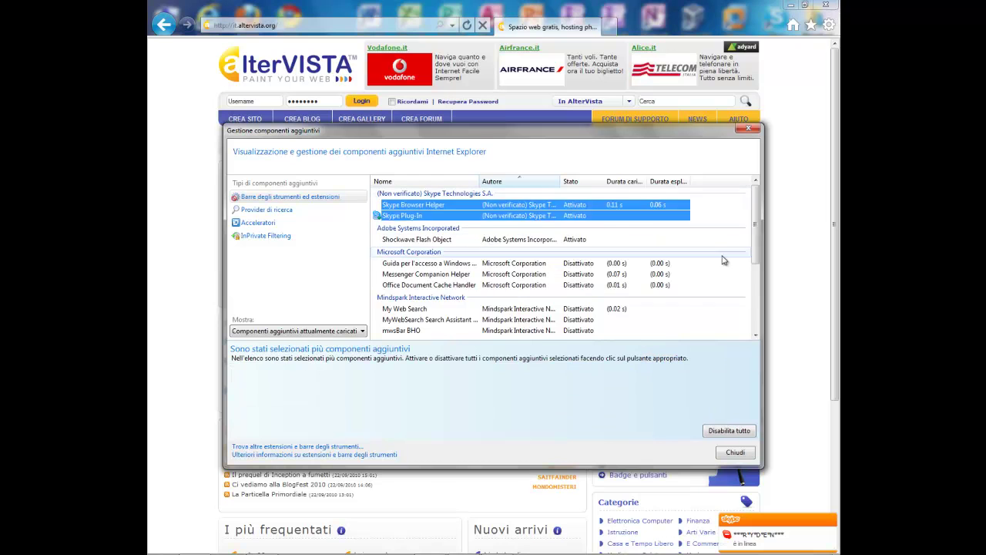
{"action": "scroll", "coordinate": [643, 285], "scroll_direction": "down", "scroll_amount": 4}
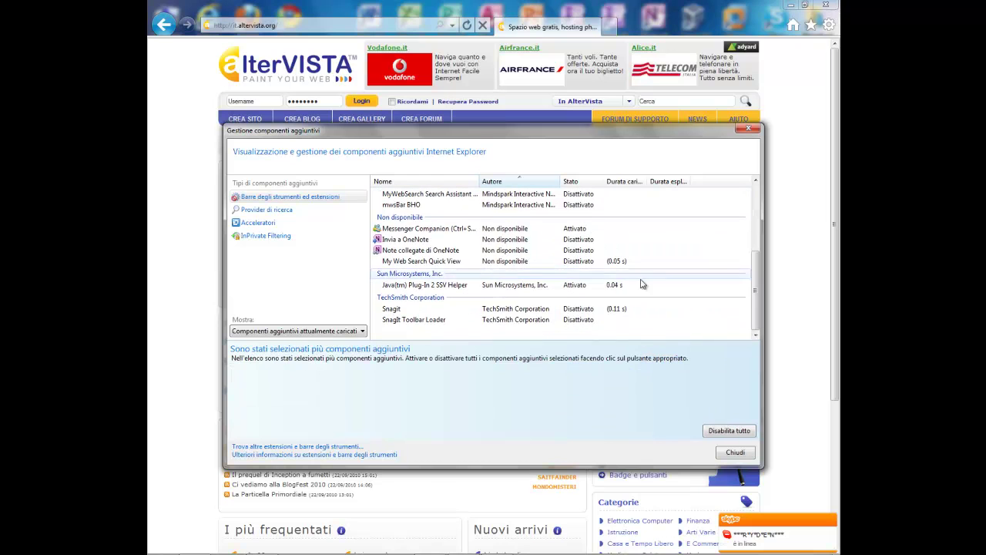
{"action": "left_click", "coordinate": [411, 216]}
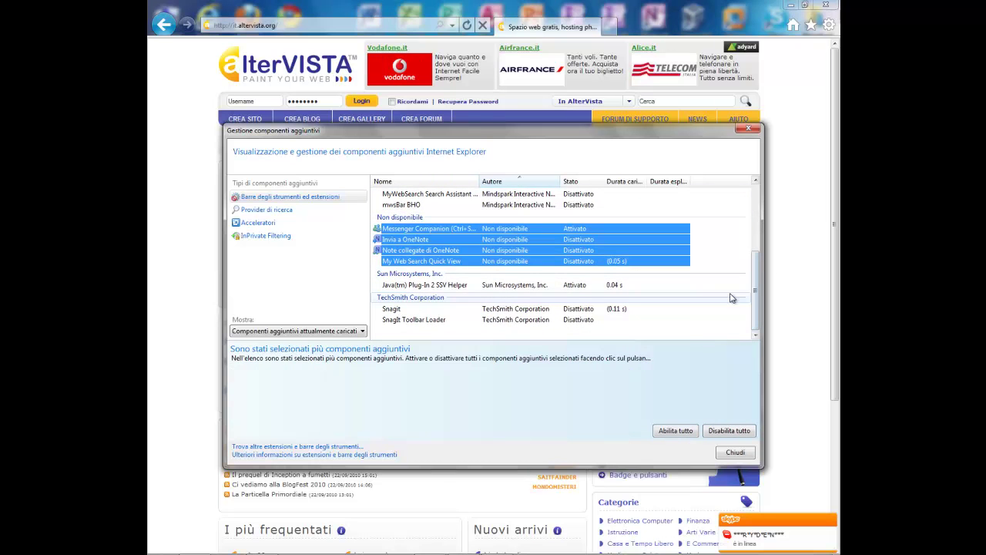
Step: Review the Snagit, OneNote and Java add-on details, then close the manager and Internet Explorer
{"action": "left_click", "coordinate": [457, 302]}
{"action": "left_click", "coordinate": [437, 251]}
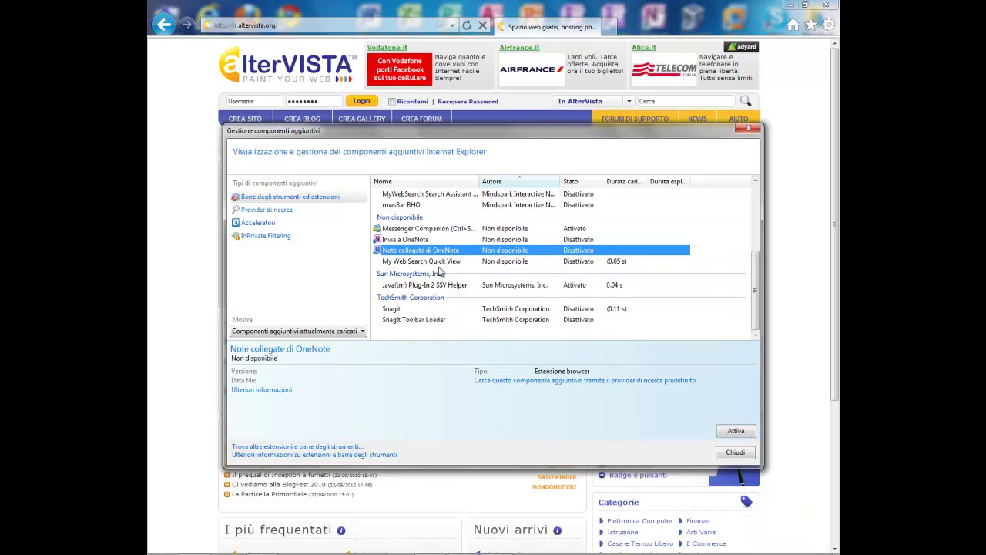
{"action": "left_click", "coordinate": [406, 278]}
{"action": "left_click", "coordinate": [449, 284]}
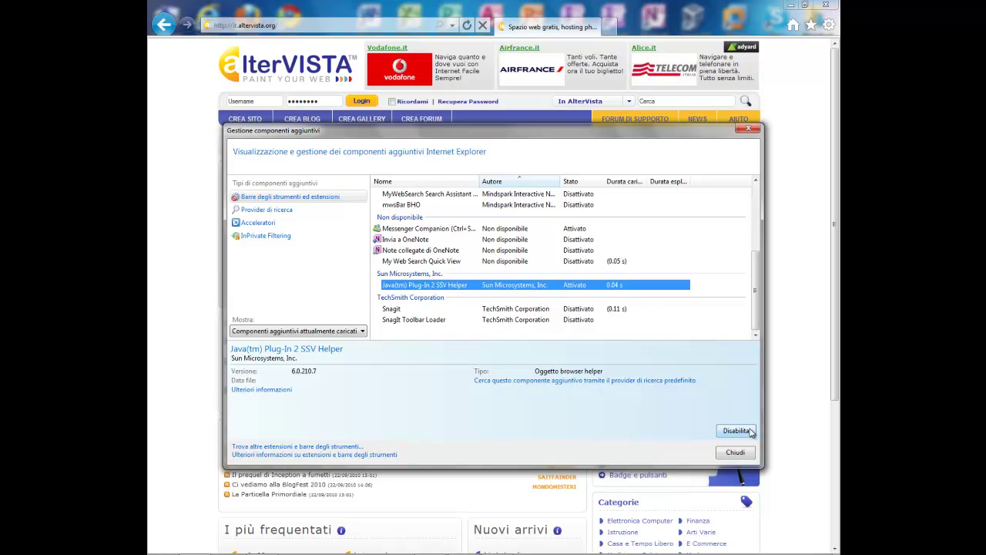
{"action": "left_click", "coordinate": [500, 309]}
{"action": "left_click", "coordinate": [425, 318]}
{"action": "left_click", "coordinate": [436, 309]}
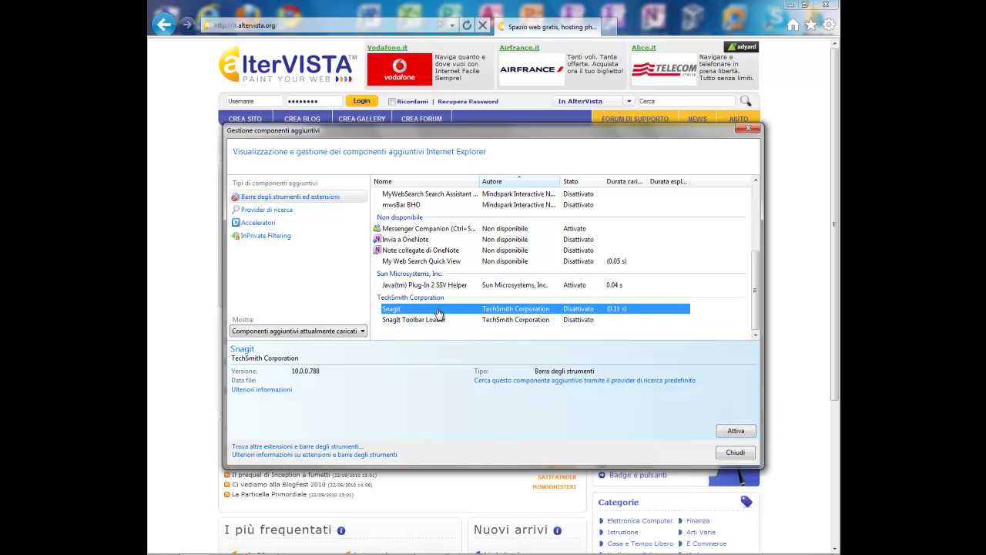
{"action": "left_click", "coordinate": [747, 128]}
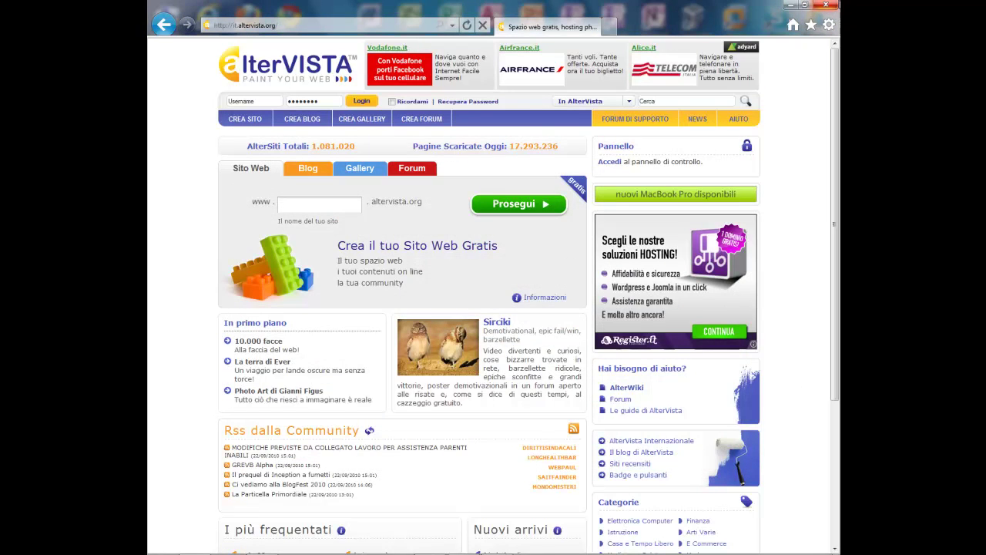
{"action": "left_click", "coordinate": [832, 6]}
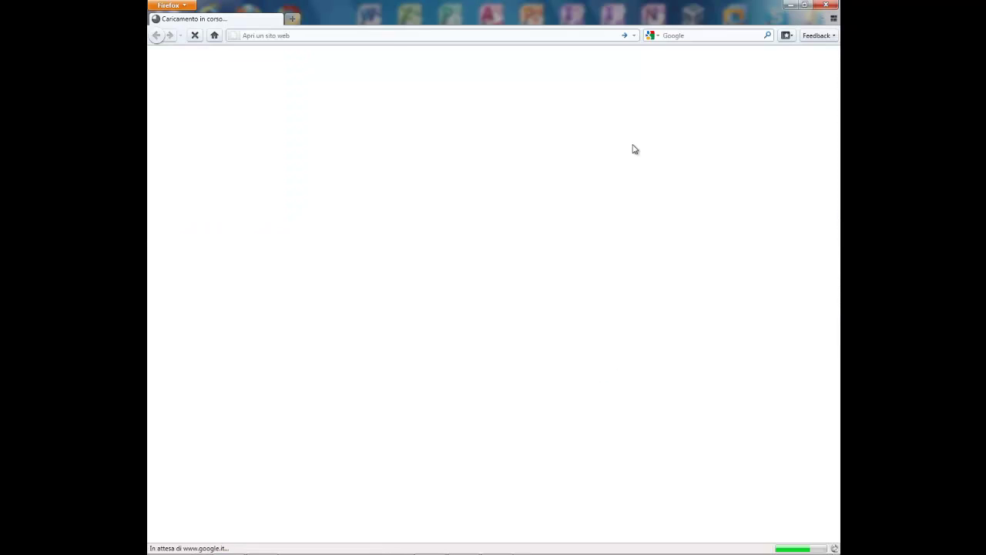
Step: In Panorama, dismiss the video group, move the start-page tab into a new group, and return to it
{"action": "left_click", "coordinate": [833, 17]}
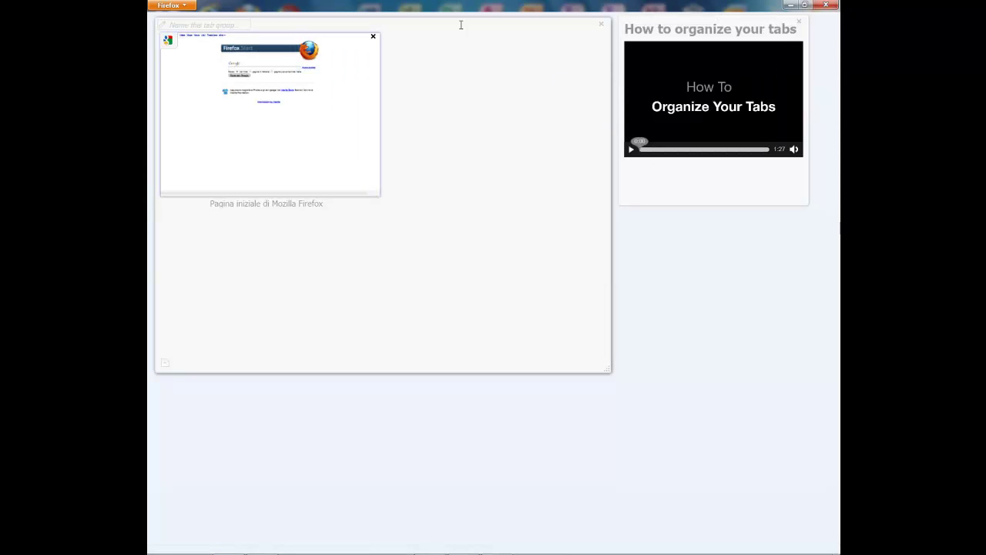
{"action": "left_click", "coordinate": [804, 25]}
{"action": "left_click_drag", "start_coordinate": [624, 225], "coordinate": [786, 389]}
{"action": "left_click_drag", "start_coordinate": [224, 55], "coordinate": [222, 119]}
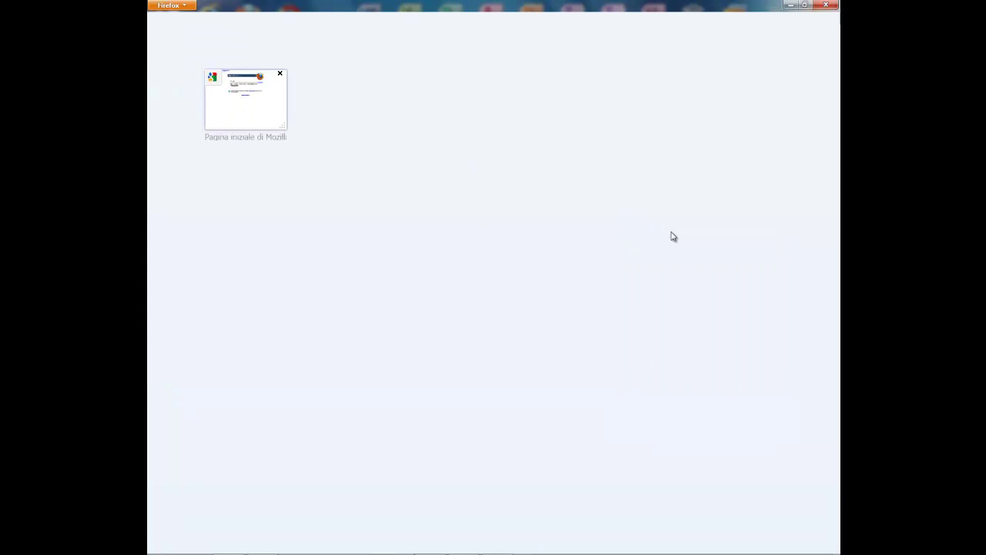
{"action": "left_click_drag", "start_coordinate": [193, 26], "coordinate": [595, 223]}
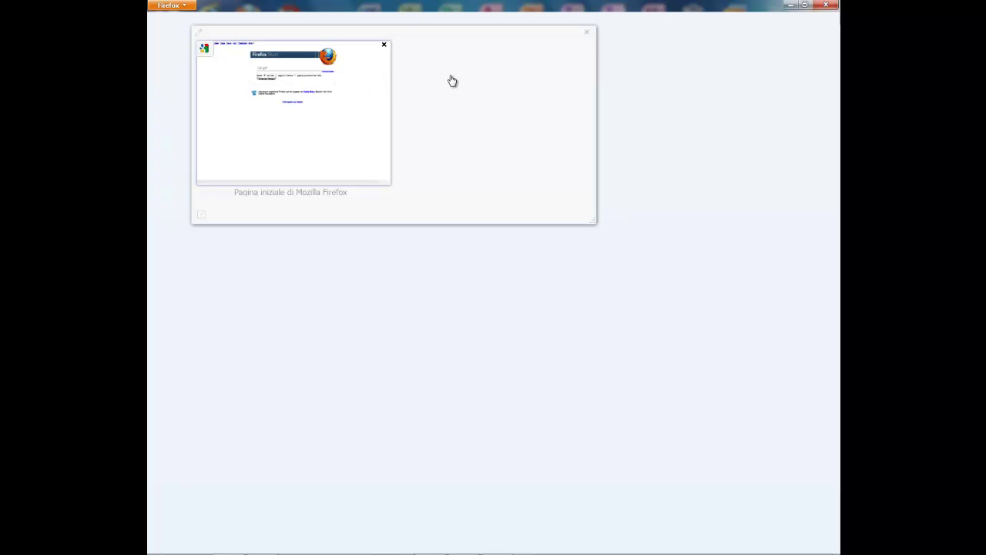
{"action": "left_click", "coordinate": [322, 139]}
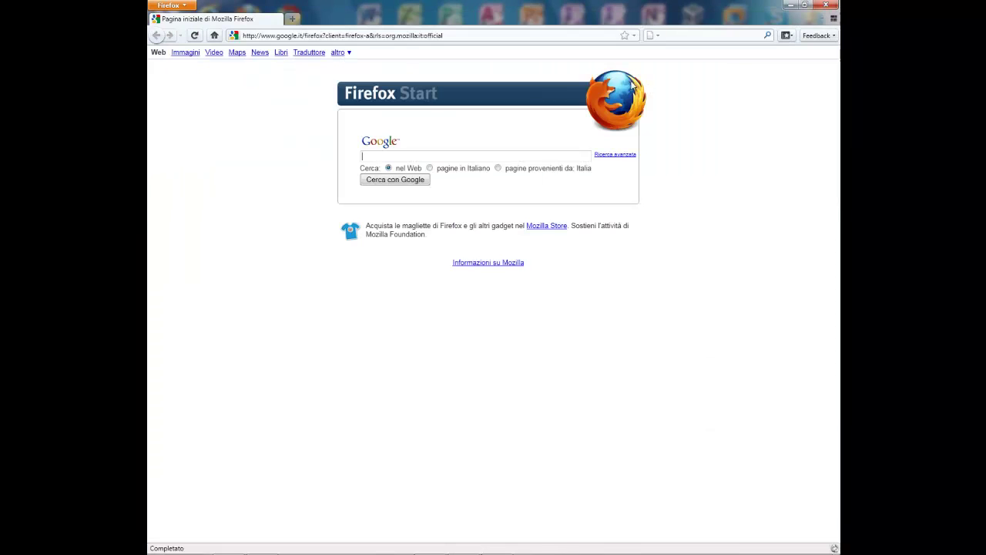
Step: Switch Firefox to full-screen, open and close a blank tab, and exit full screen
{"action": "left_click", "coordinate": [161, 5]}
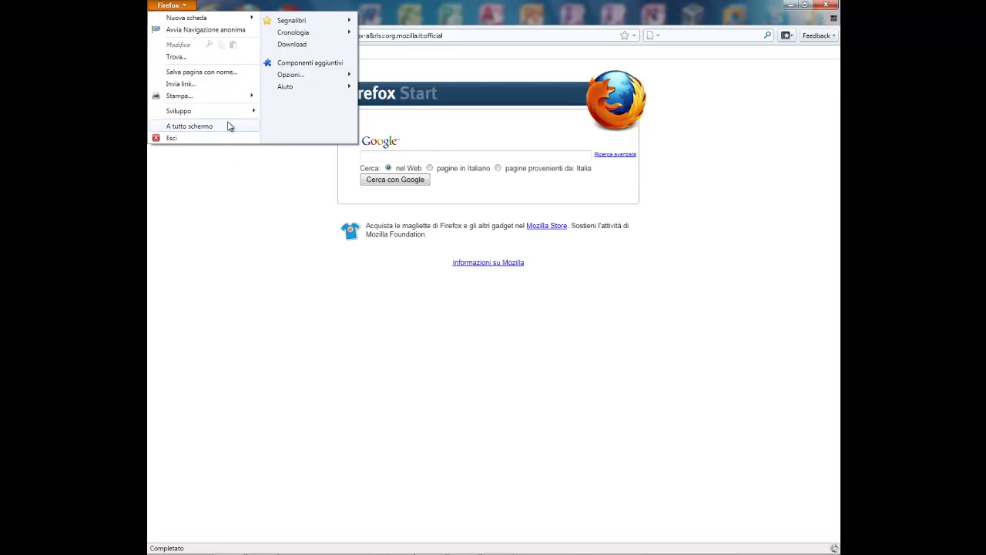
{"action": "left_click", "coordinate": [208, 128]}
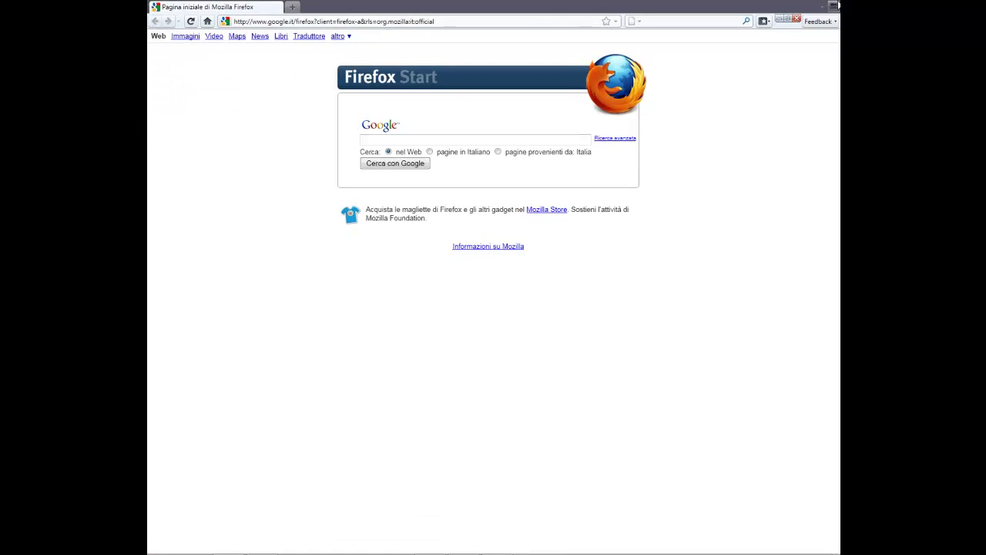
{"action": "mouse_move", "coordinate": [464, 4]}
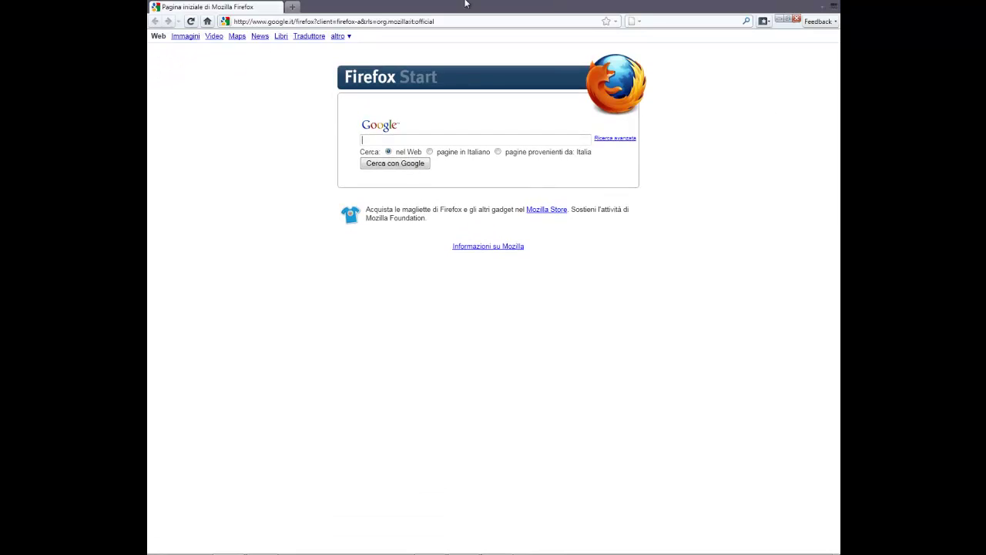
{"action": "double_click", "coordinate": [400, 6]}
{"action": "left_click", "coordinate": [780, 17]}
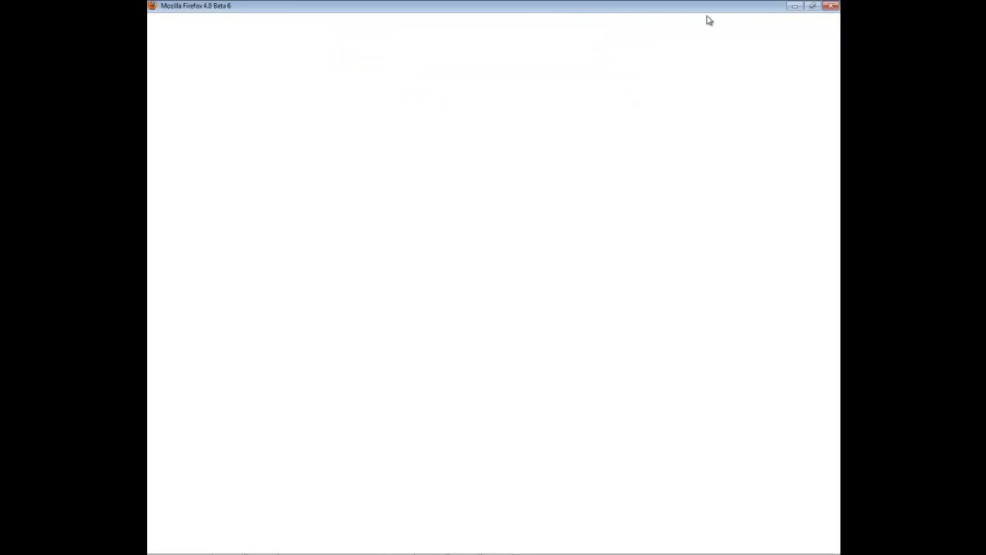
{"action": "left_click", "coordinate": [409, 18]}
Step: Turn on the classic menu bar via Firefox menu > Opzioni > Barra dei menu
{"action": "left_click", "coordinate": [178, 8]}
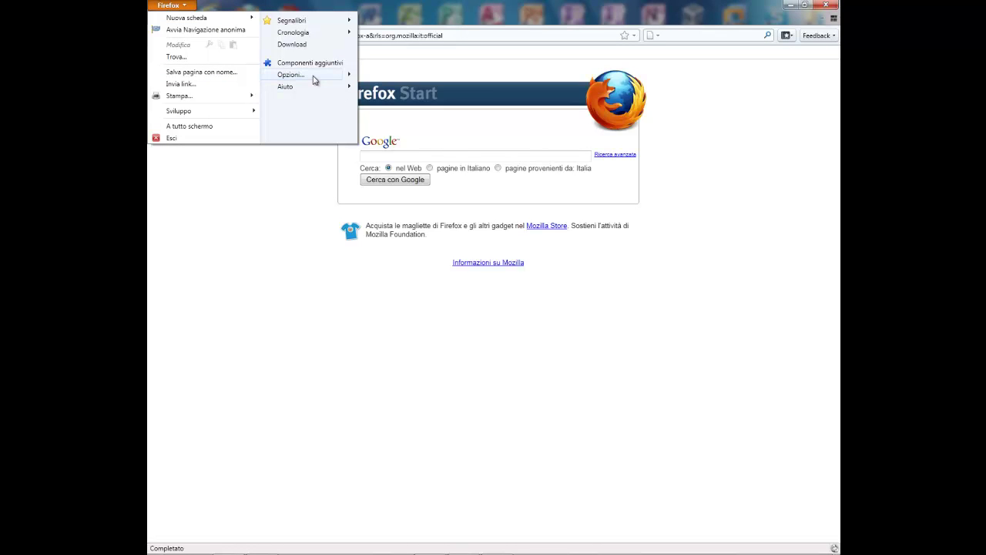
{"action": "mouse_move", "coordinate": [346, 77]}
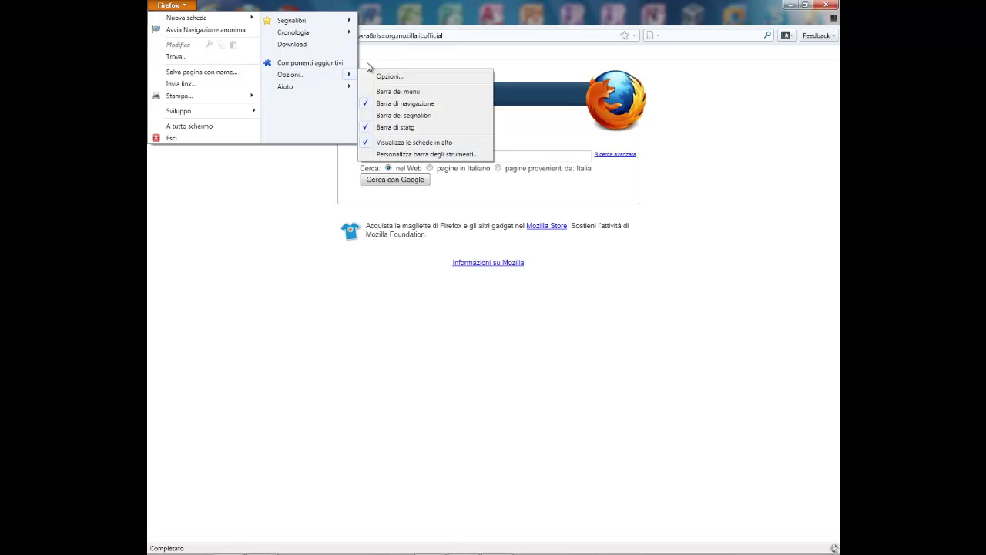
{"action": "left_click", "coordinate": [420, 93]}
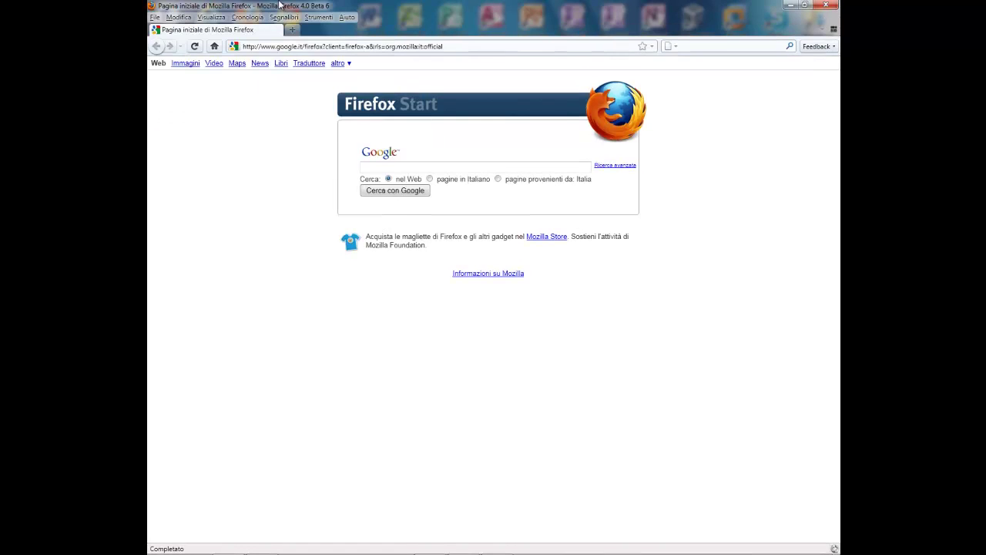
Step: Look through the Segnalibri, File and other classic menus
{"action": "left_click", "coordinate": [155, 17]}
{"action": "mouse_move", "coordinate": [318, 17]}
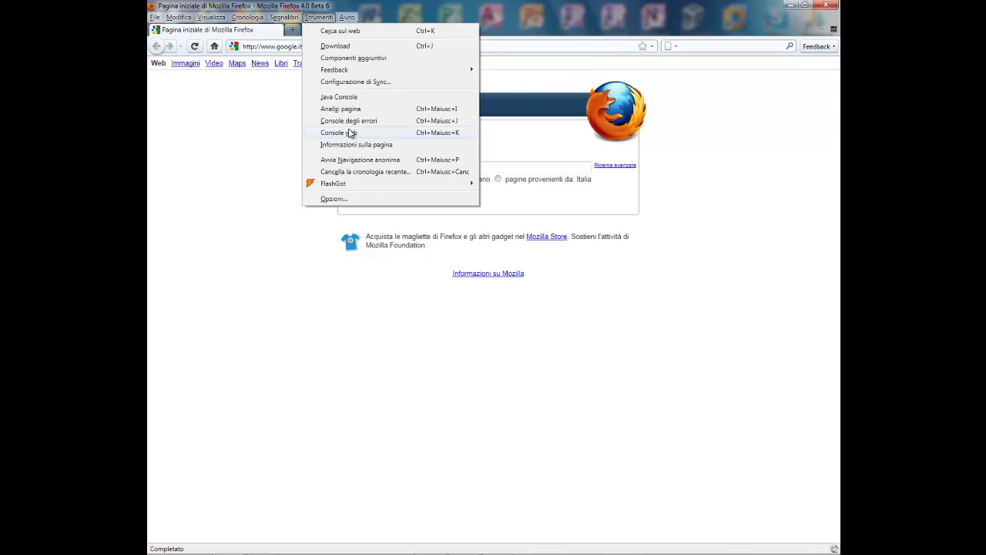
{"action": "left_click", "coordinate": [155, 17]}
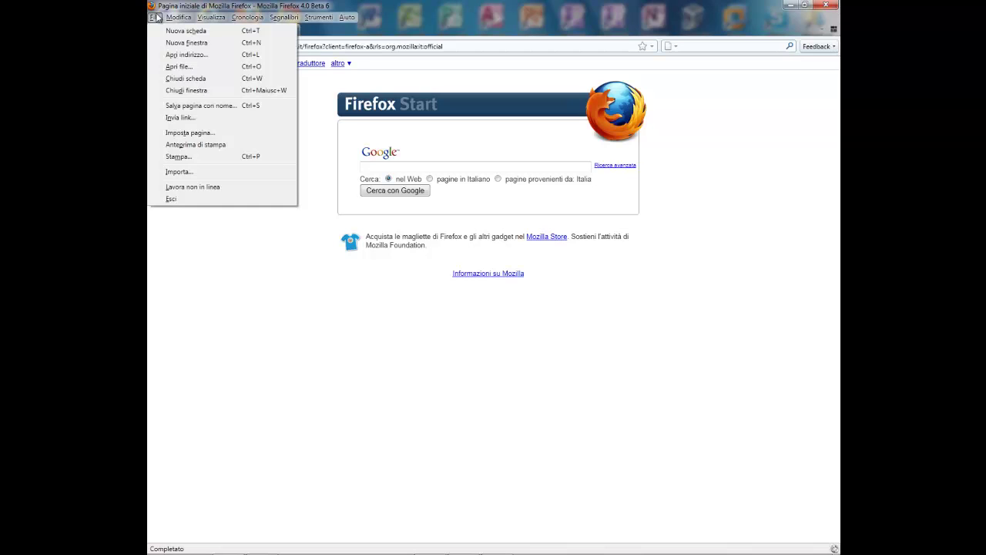
{"action": "mouse_move", "coordinate": [213, 17]}
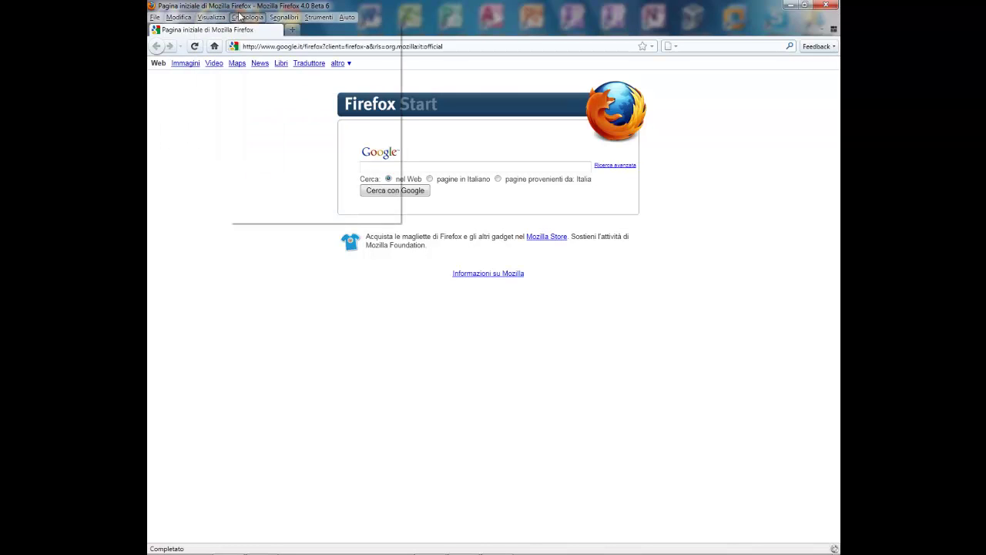
{"action": "mouse_move", "coordinate": [318, 17]}
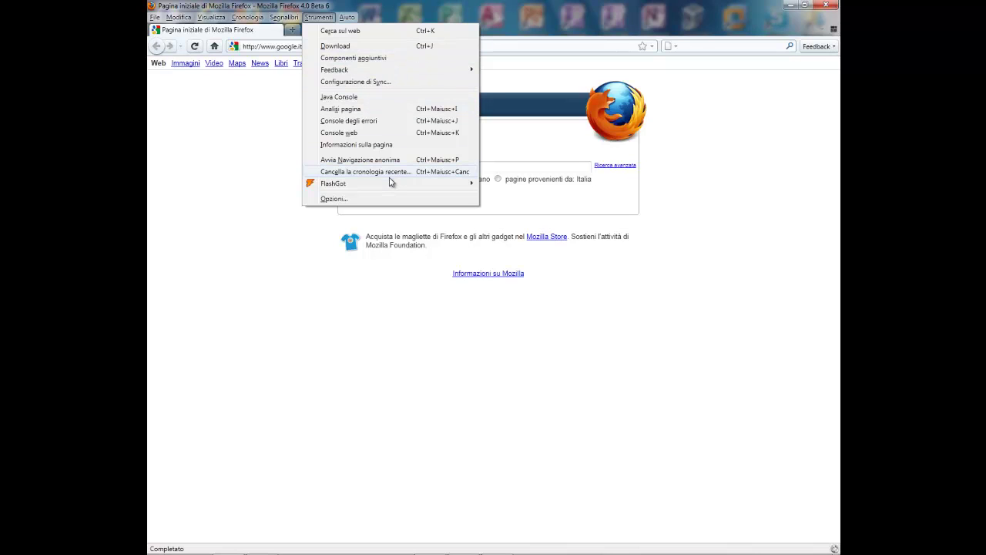
{"action": "left_click", "coordinate": [323, 17]}
Step: Uncheck Barra dei menu under Visualizza > Barre degli strumenti to hide the menu bar
{"action": "left_click", "coordinate": [323, 17]}
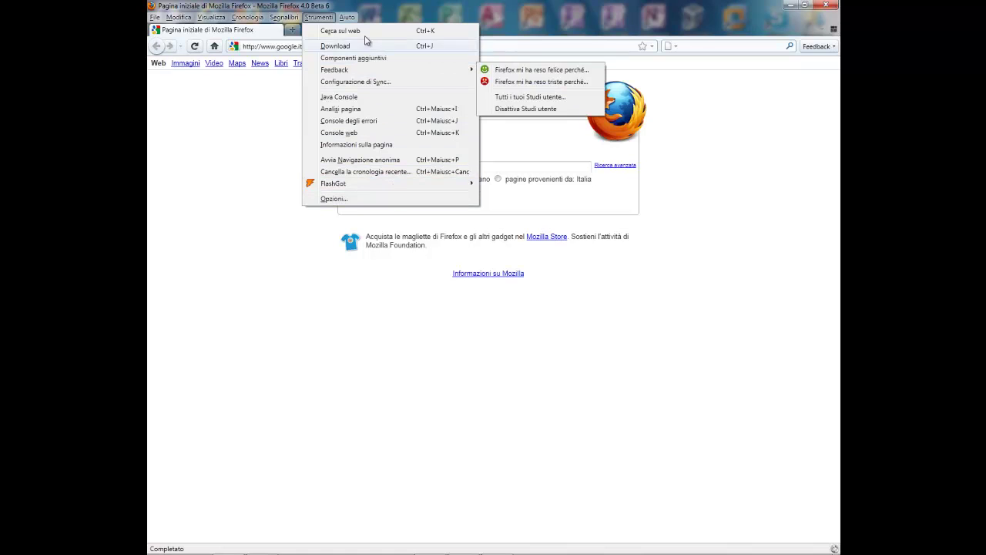
{"action": "mouse_move", "coordinate": [286, 19]}
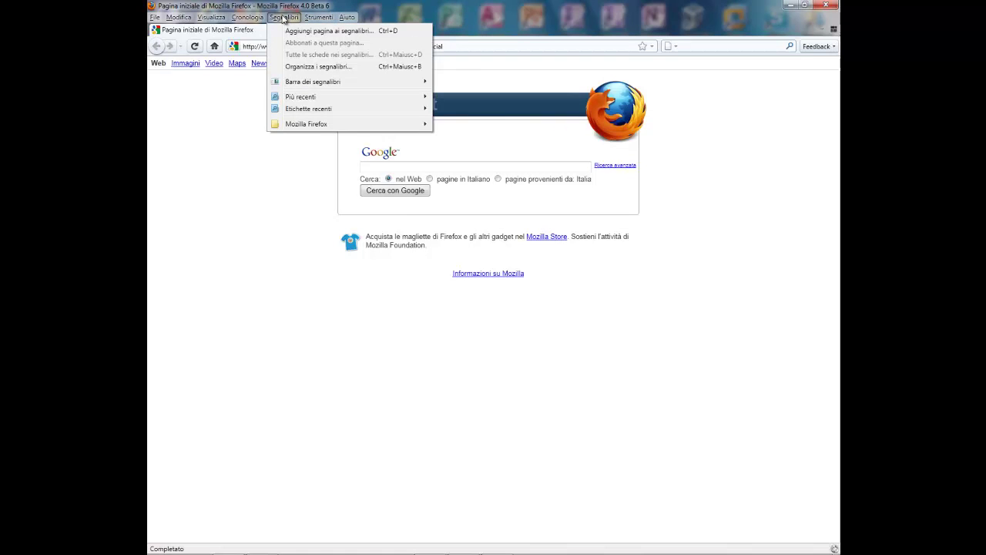
{"action": "mouse_move", "coordinate": [281, 46]}
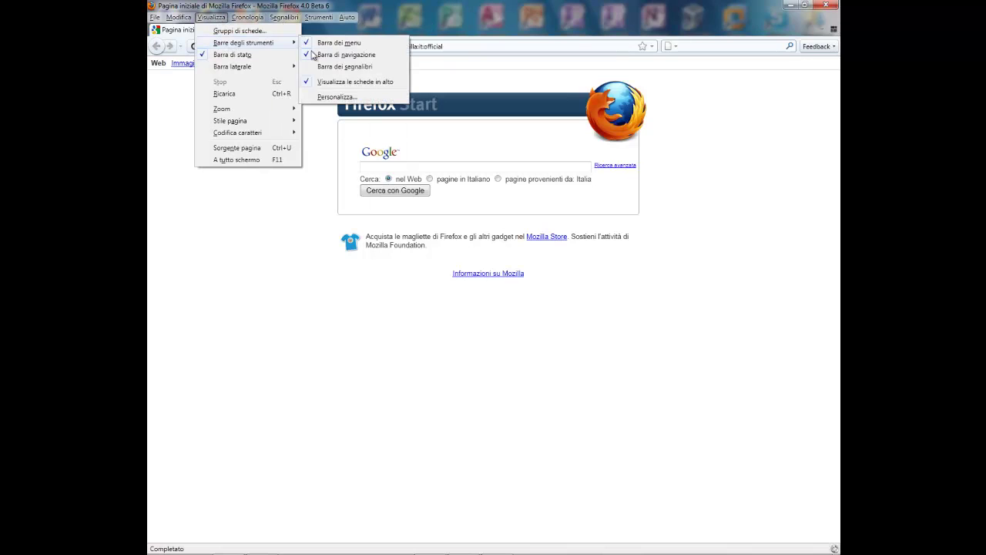
{"action": "left_click", "coordinate": [339, 42]}
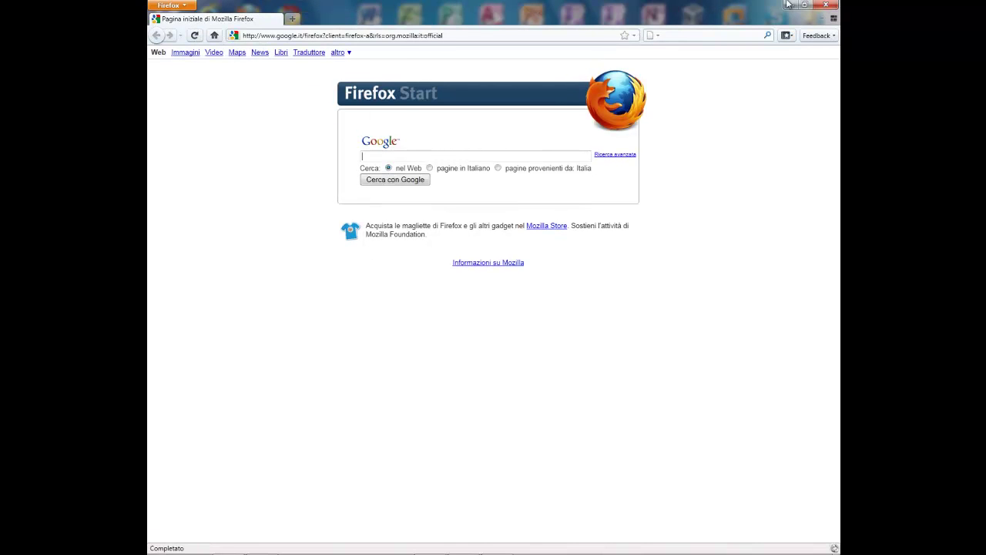
Step: Close Firefox, move the 7conifier window aside, and launch 7CONIFIER.exe
{"action": "left_click", "coordinate": [830, 7]}
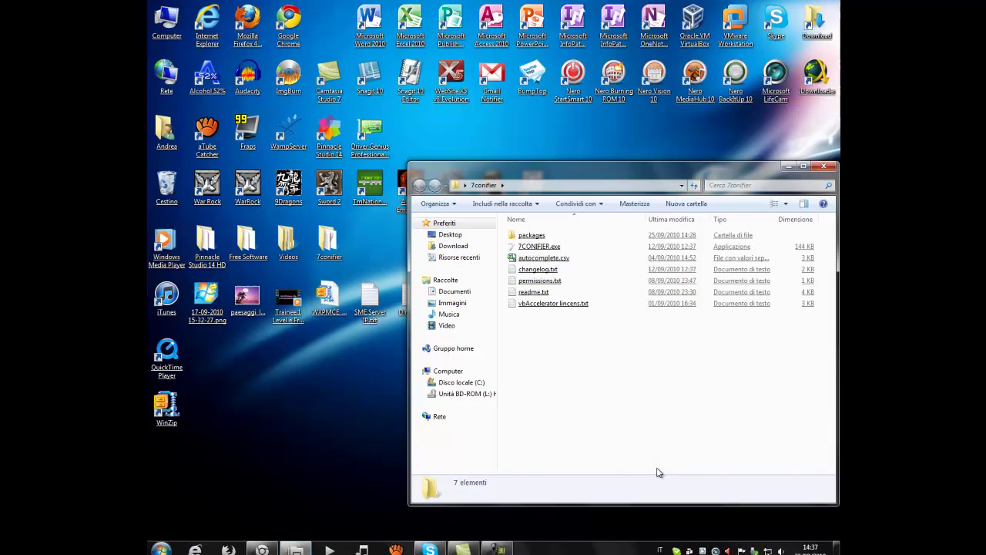
{"action": "left_click_drag", "start_coordinate": [633, 171], "coordinate": [485, 109]}
{"action": "double_click", "coordinate": [373, 179]}
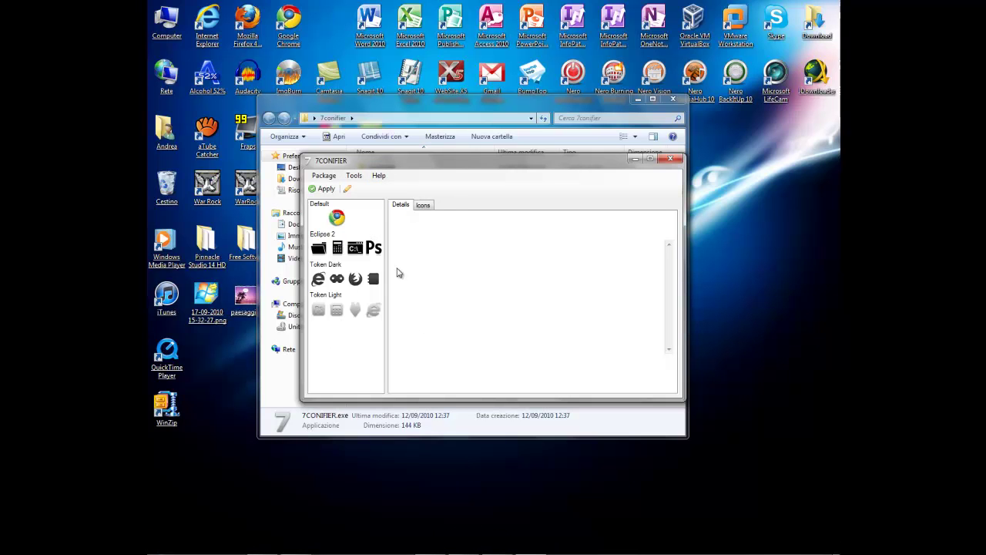
Step: Apply and confirm 7CONIFIER's Default icon package, then open the Libraries window to check icons
{"action": "left_click", "coordinate": [328, 220]}
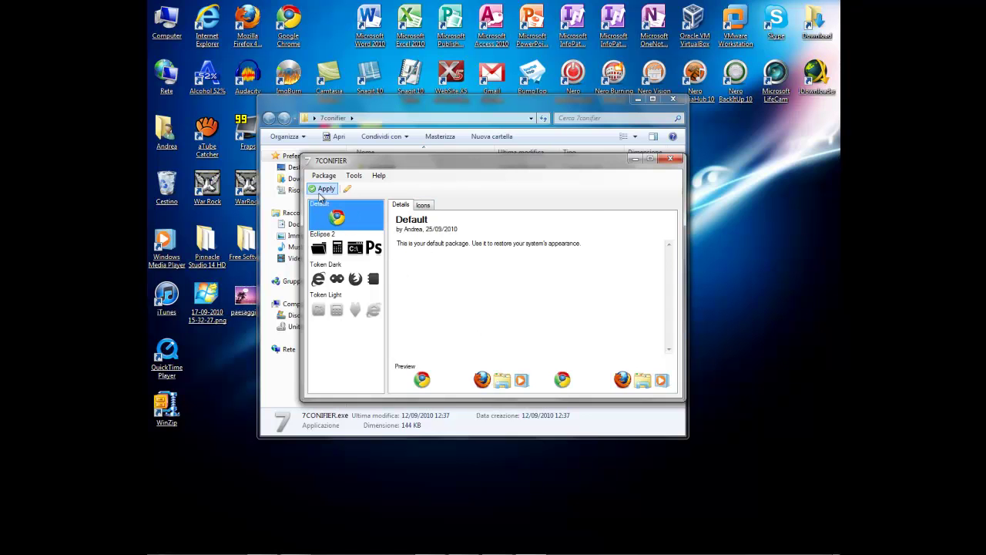
{"action": "left_click", "coordinate": [322, 189]}
{"action": "left_click", "coordinate": [517, 341]}
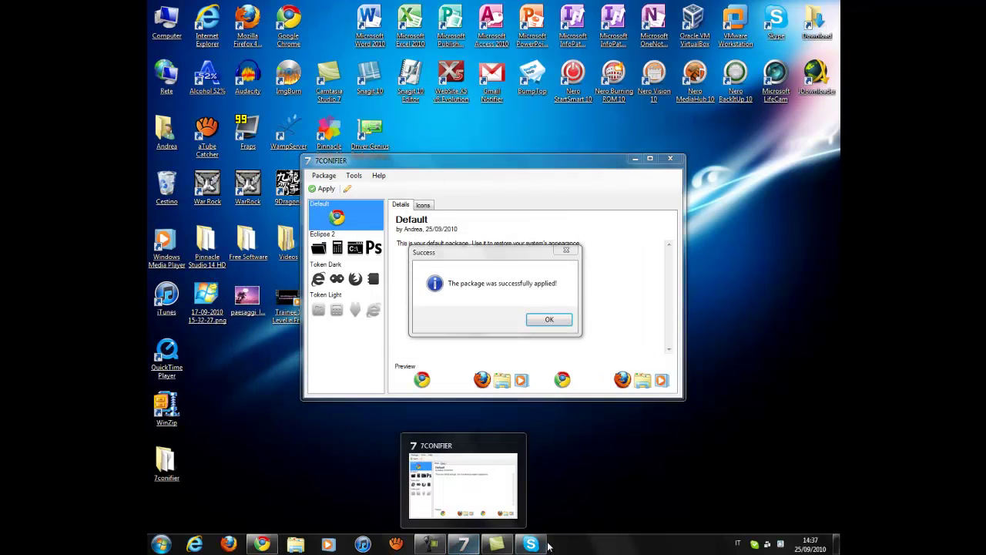
{"action": "left_click", "coordinate": [548, 319]}
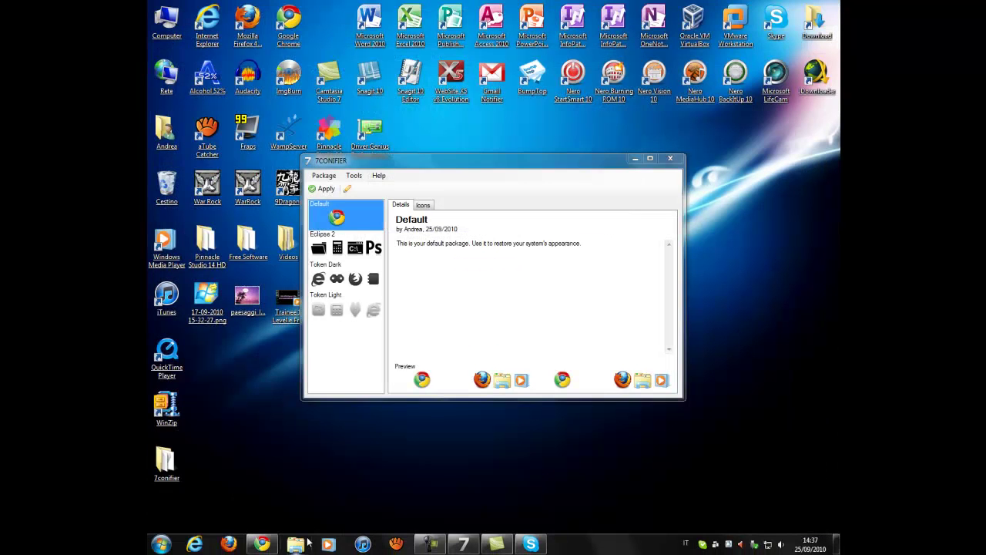
{"action": "left_click", "coordinate": [306, 543]}
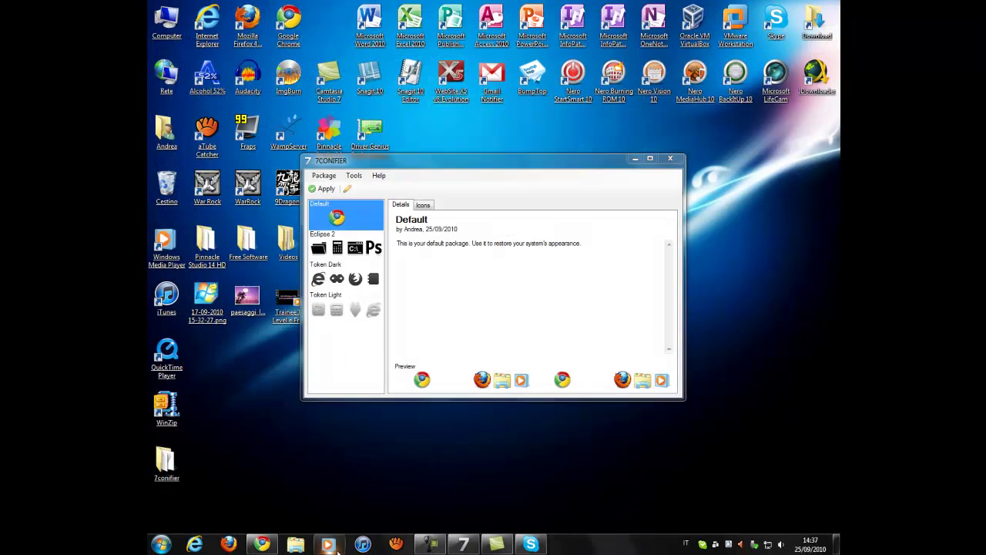
Step: Open and close Windows Media Player, then open and close Start > All Programs
{"action": "left_click", "coordinate": [327, 546]}
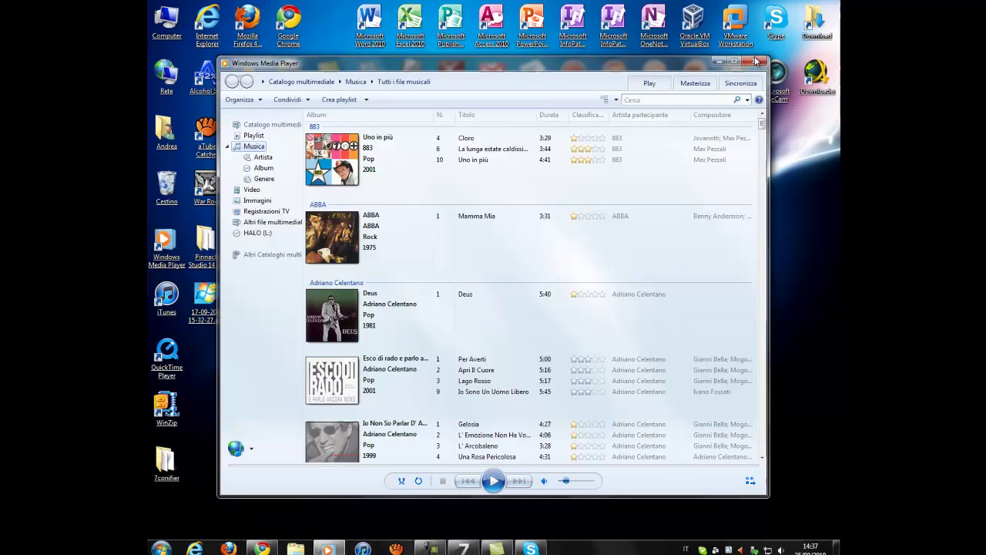
{"action": "left_click", "coordinate": [754, 60]}
{"action": "key", "text": "super"}
{"action": "left_click", "coordinate": [221, 497]}
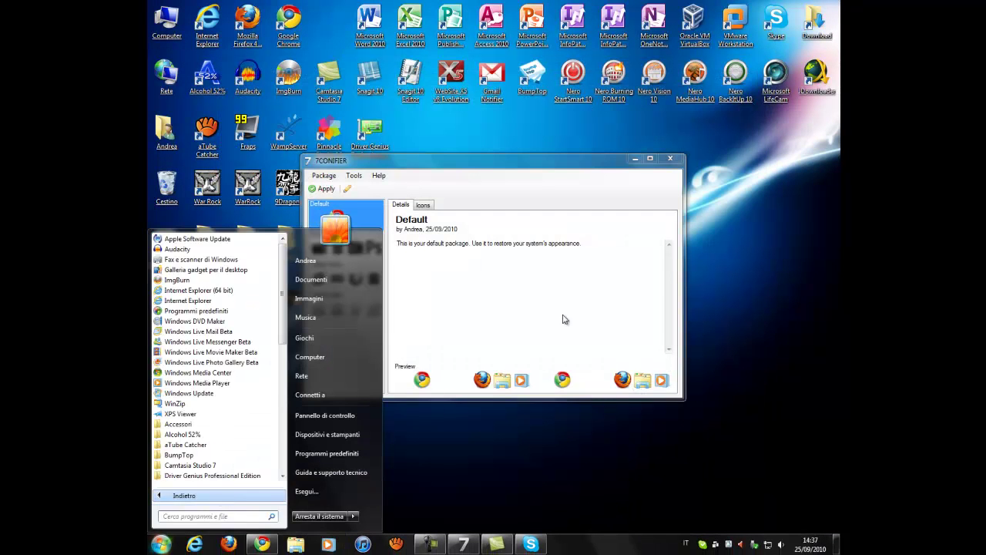
{"action": "left_click", "coordinate": [612, 280]}
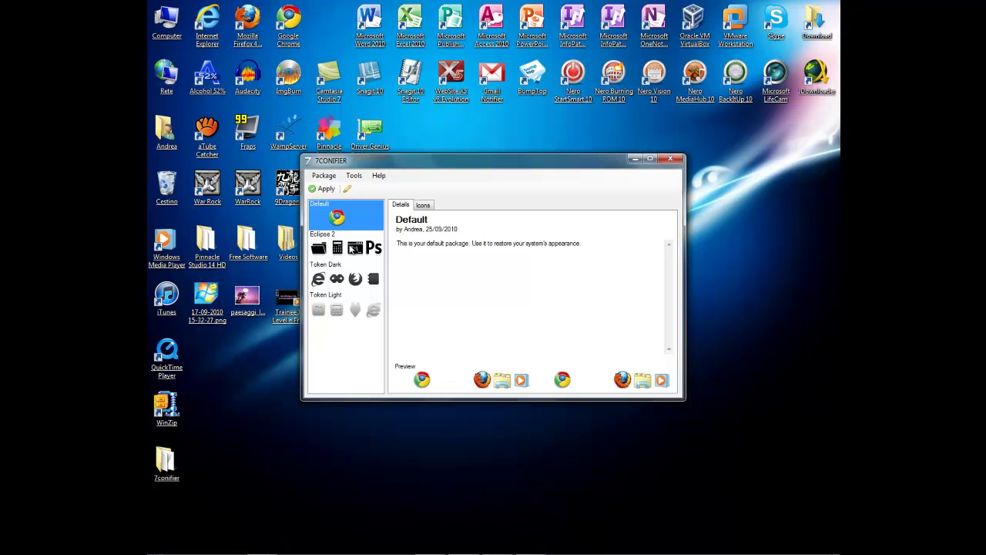
Step: Select the Token Light icon package, start applying it, then cancel
{"action": "left_click", "coordinate": [350, 310]}
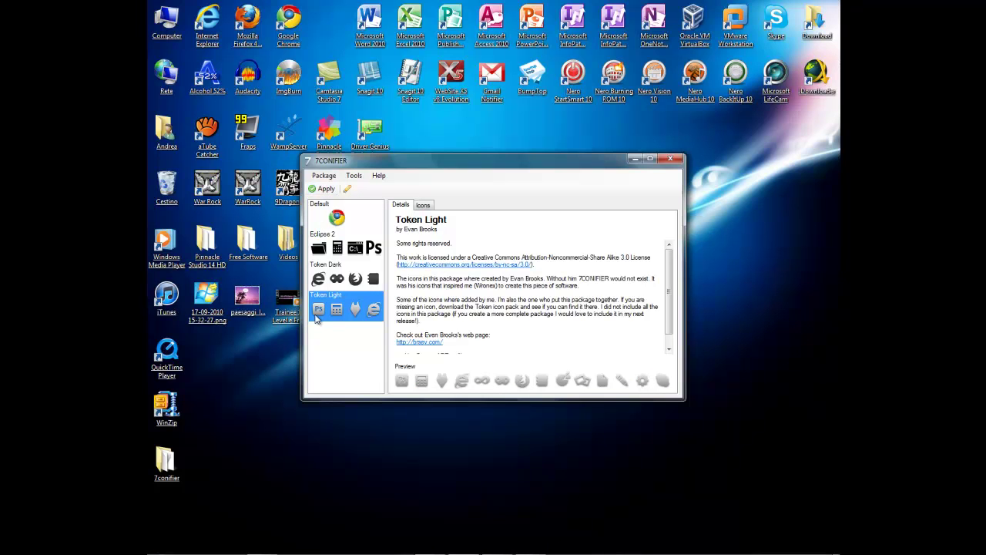
{"action": "left_click", "coordinate": [323, 189]}
{"action": "left_click", "coordinate": [559, 337]}
Step: Browse the Package, Tools and Help menus, then choose Visit Wronex at DeviantART
{"action": "left_click", "coordinate": [322, 177]}
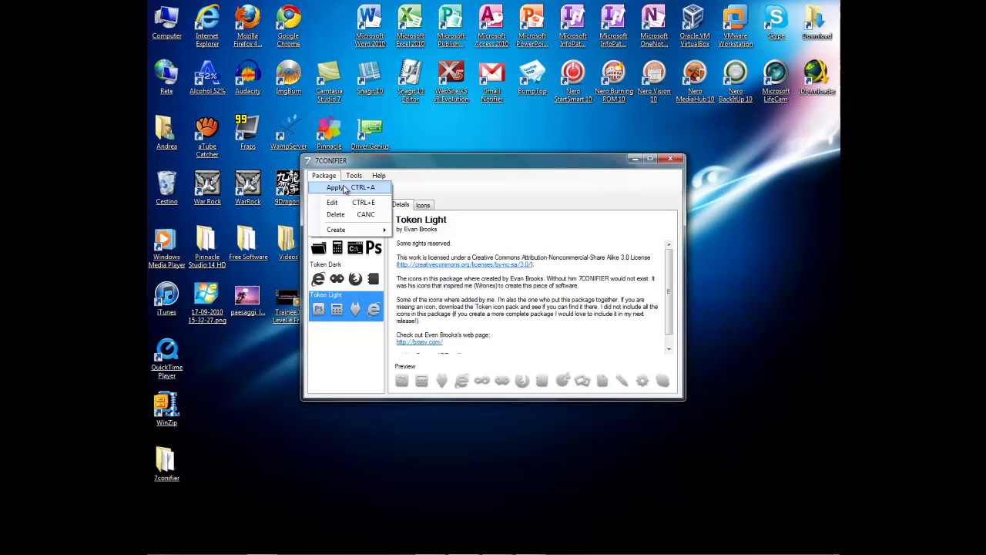
{"action": "left_click", "coordinate": [354, 175]}
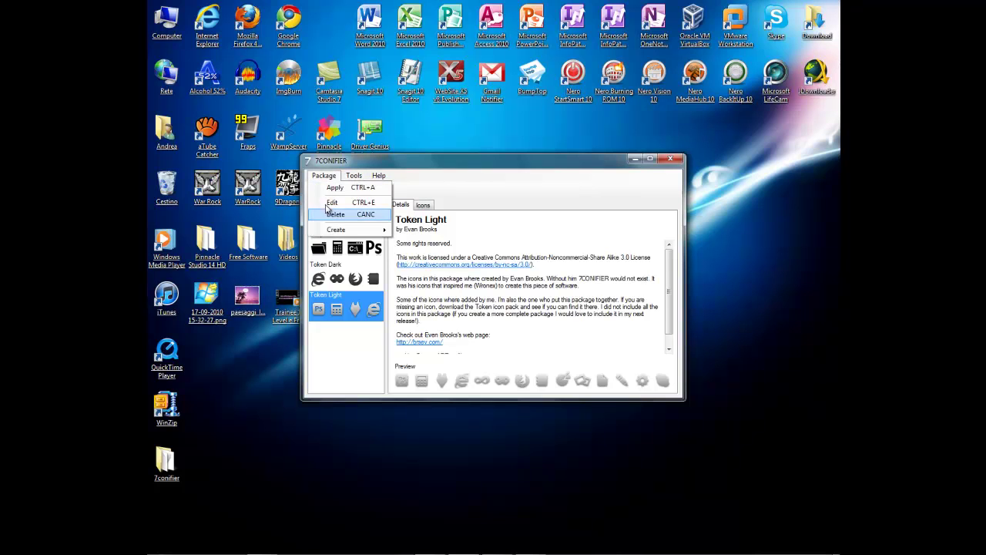
{"action": "left_click", "coordinate": [352, 177]}
{"action": "left_click", "coordinate": [352, 177]}
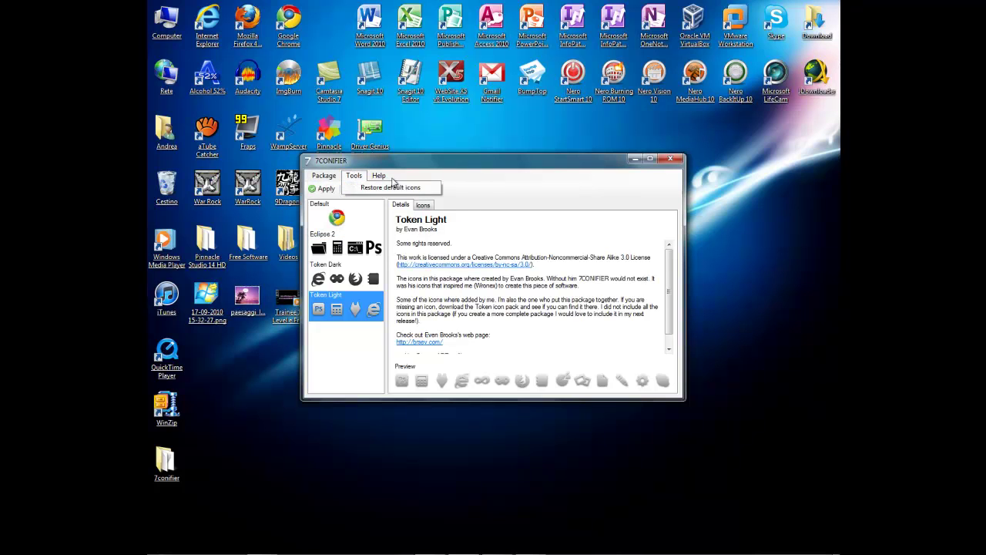
{"action": "left_click", "coordinate": [378, 177]}
{"action": "left_click", "coordinate": [378, 176]}
{"action": "left_click", "coordinate": [353, 175]}
{"action": "left_click", "coordinate": [378, 176]}
{"action": "left_click", "coordinate": [390, 200]}
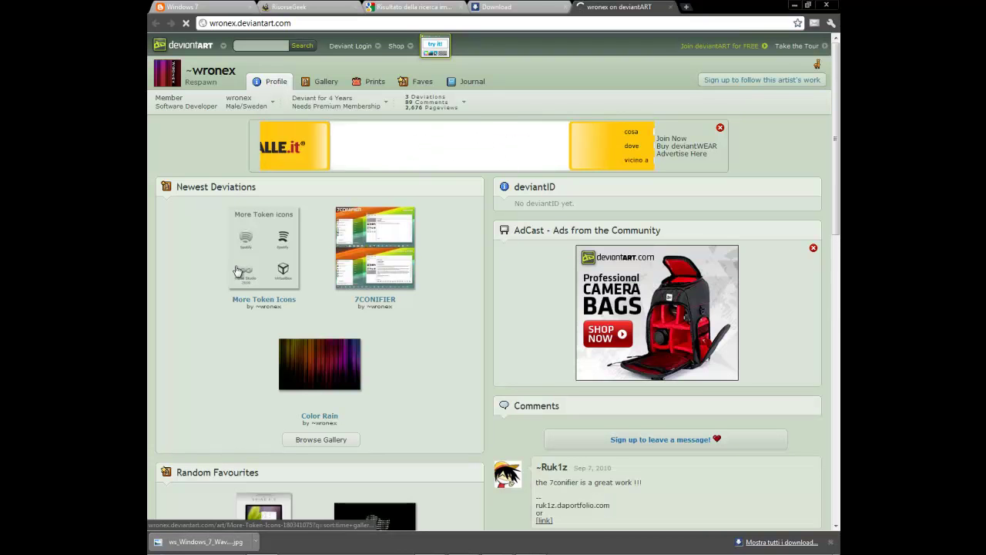
Step: Scroll the wronex.deviantart.com profile, view Chrome's Downloads, then minimize the browser
{"action": "scroll", "coordinate": [240, 249], "scroll_direction": "down", "scroll_amount": 2}
{"action": "scroll", "coordinate": [240, 249], "scroll_direction": "up", "scroll_amount": 2}
{"action": "scroll", "coordinate": [240, 249], "scroll_direction": "down", "scroll_amount": 3}
{"action": "scroll", "coordinate": [240, 249], "scroll_direction": "up", "scroll_amount": 2}
{"action": "scroll", "coordinate": [240, 249], "scroll_direction": "up", "scroll_amount": 3}
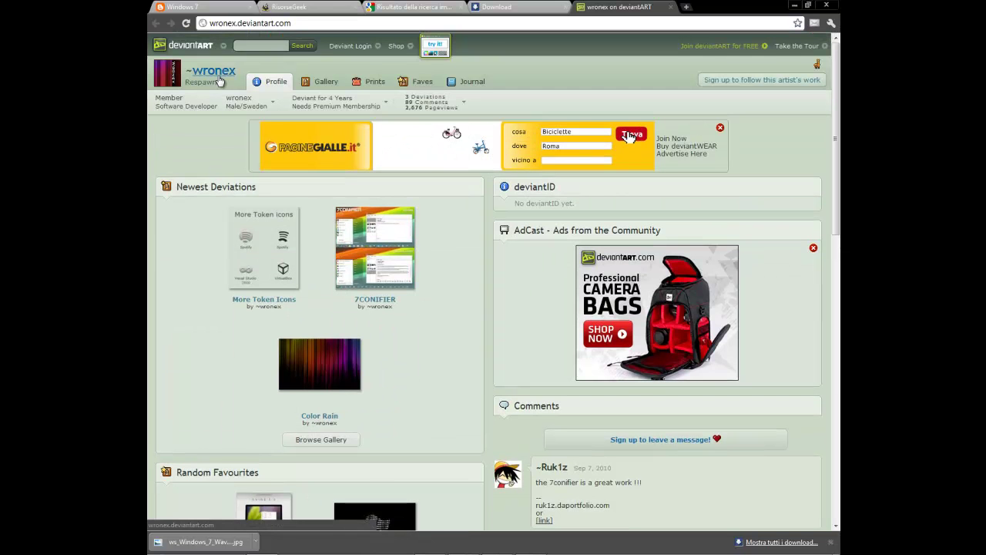
{"action": "key", "text": "ctrl+j"}
{"action": "left_click", "coordinate": [793, 6]}
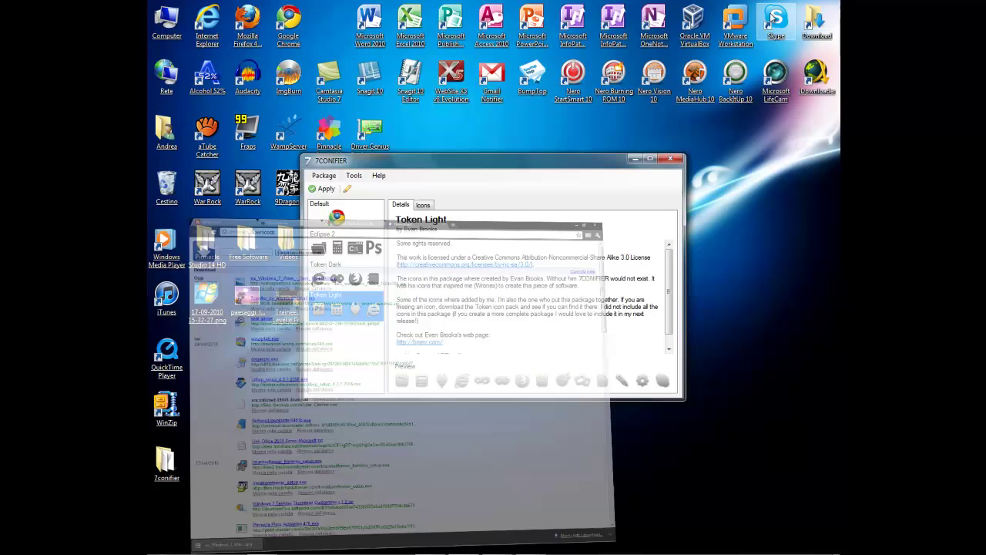
Step: View 7CONIFIER's Help > About information and close it
{"action": "left_click", "coordinate": [378, 176]}
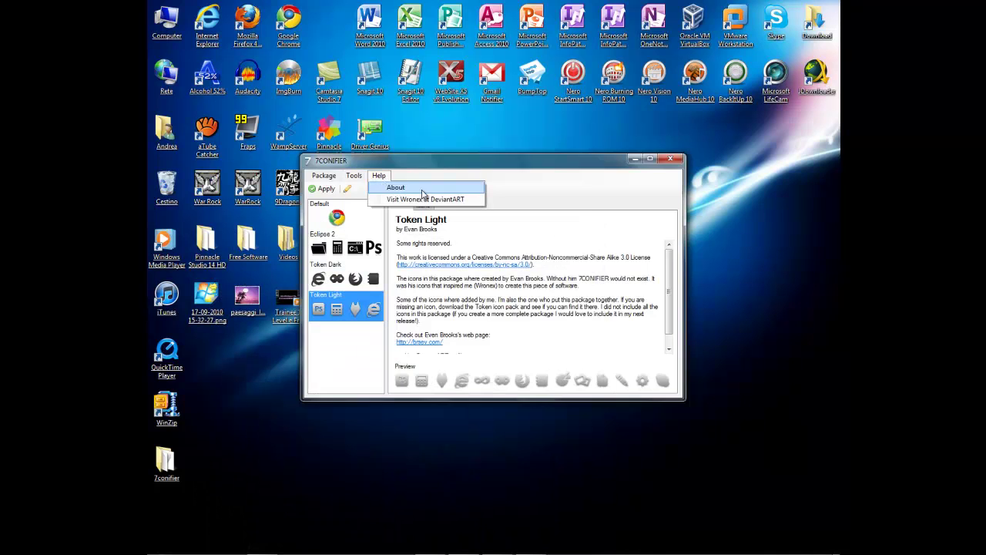
{"action": "left_click", "coordinate": [395, 187]}
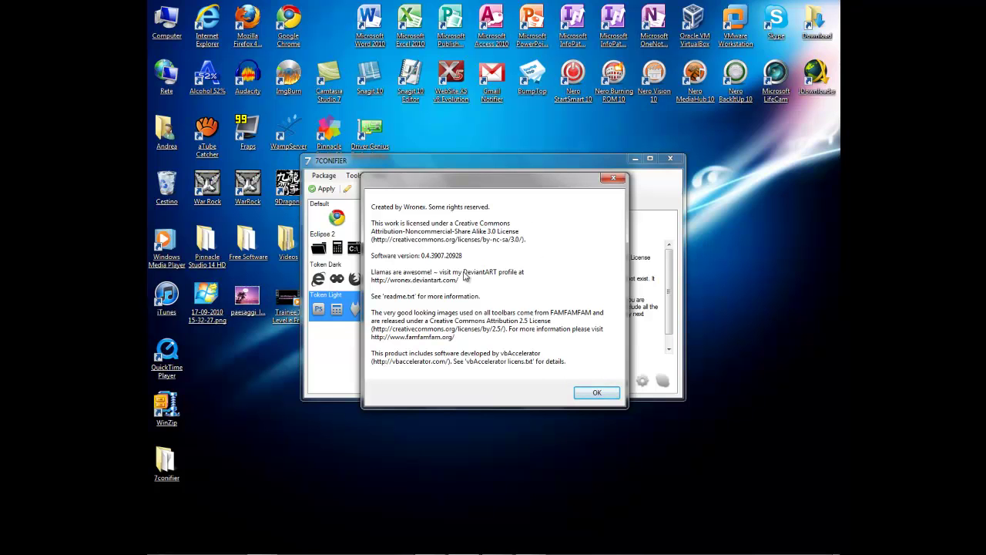
{"action": "left_click", "coordinate": [595, 393]}
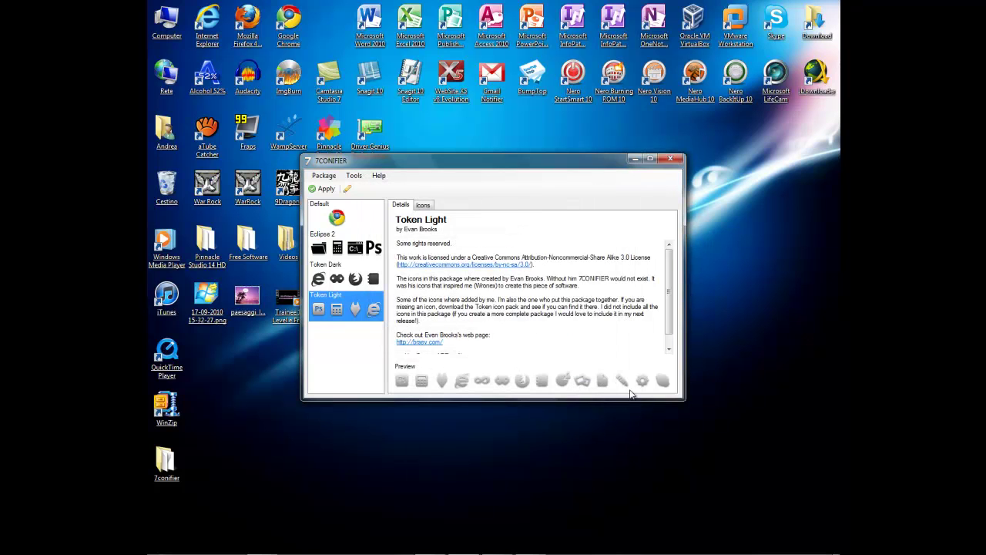
Step: Apply Token Light to the taskbar and Start menu, close 7CONIFIER, and move its folder beside Videos
{"action": "left_click", "coordinate": [322, 189]}
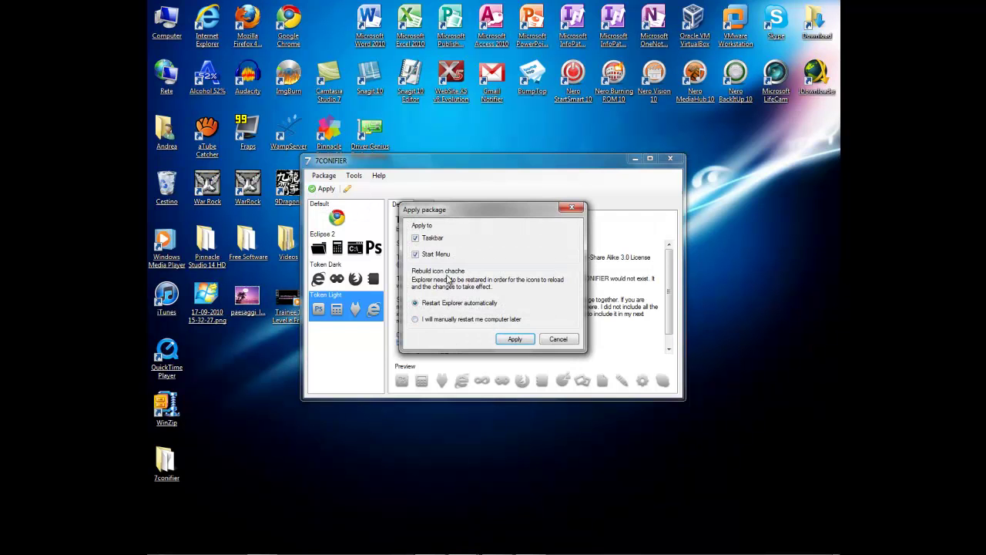
{"action": "left_click", "coordinate": [513, 339]}
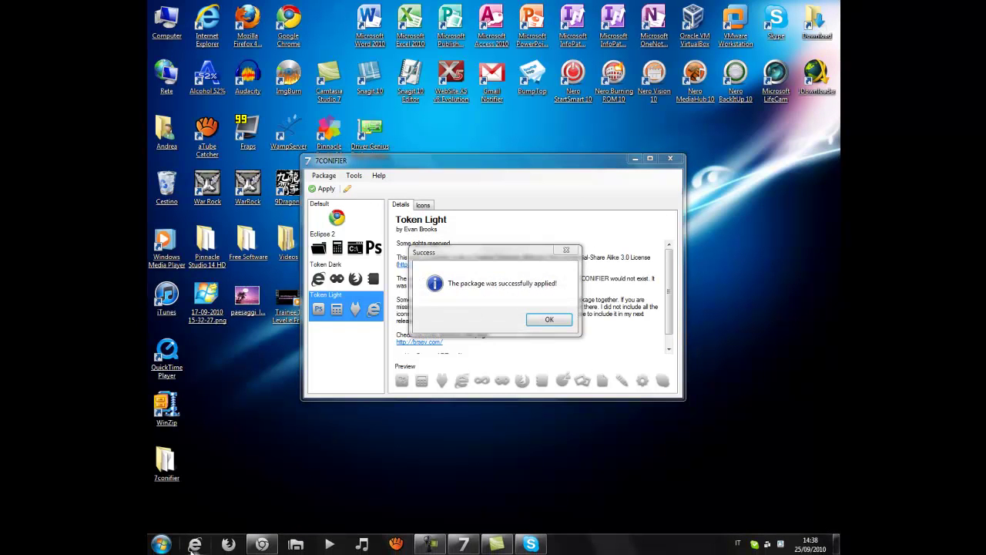
{"action": "left_click", "coordinate": [549, 319]}
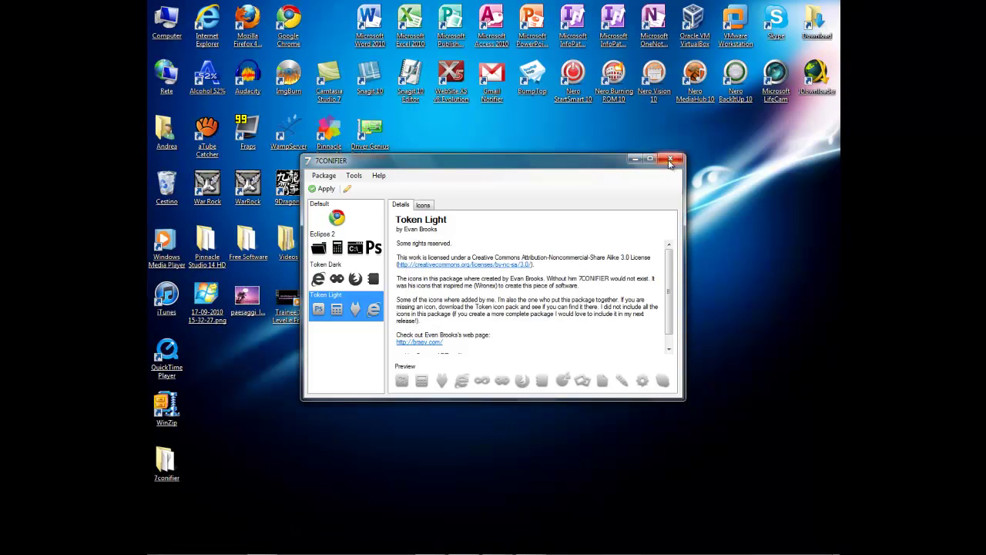
{"action": "left_click", "coordinate": [671, 159]}
{"action": "left_click_drag", "start_coordinate": [167, 461], "coordinate": [330, 240]}
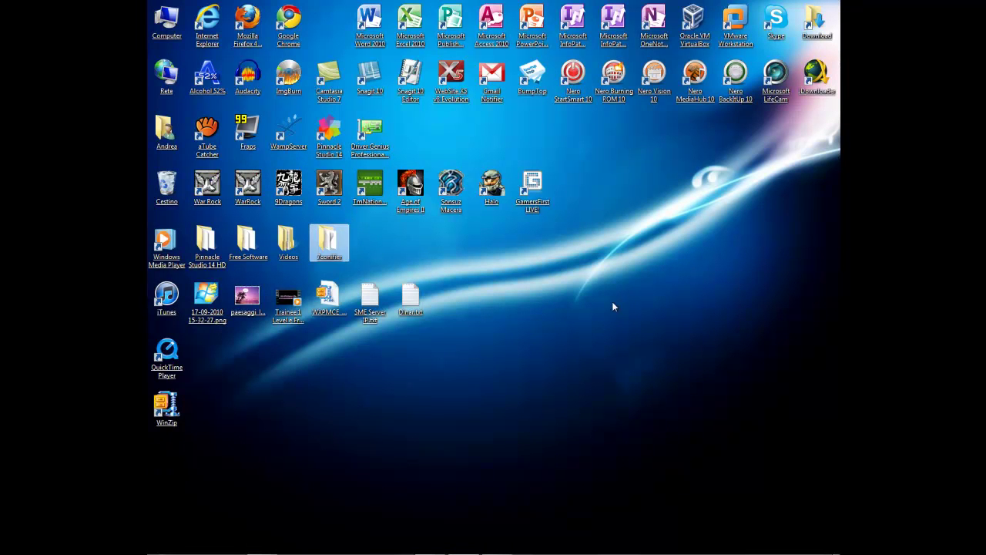
Step: Launch JDownloader by searching 'jdown' from Start and maximize its window
{"action": "left_click", "coordinate": [161, 543]}
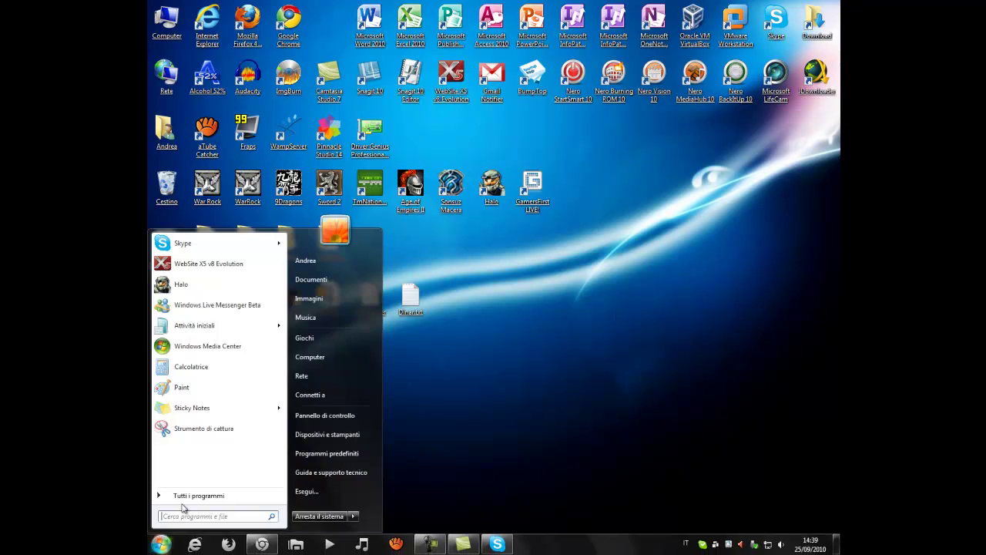
{"action": "type", "text": "jdown"}
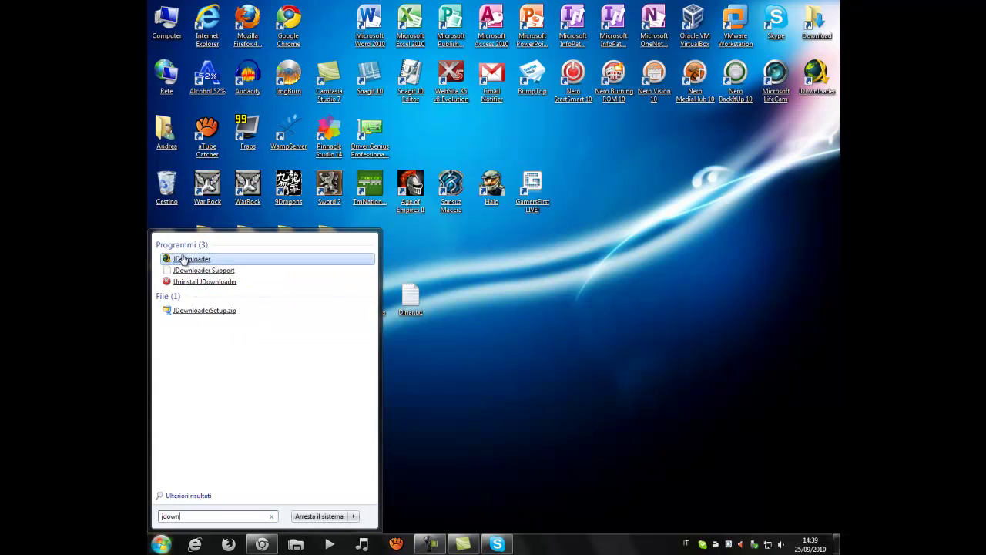
{"action": "left_click", "coordinate": [189, 259]}
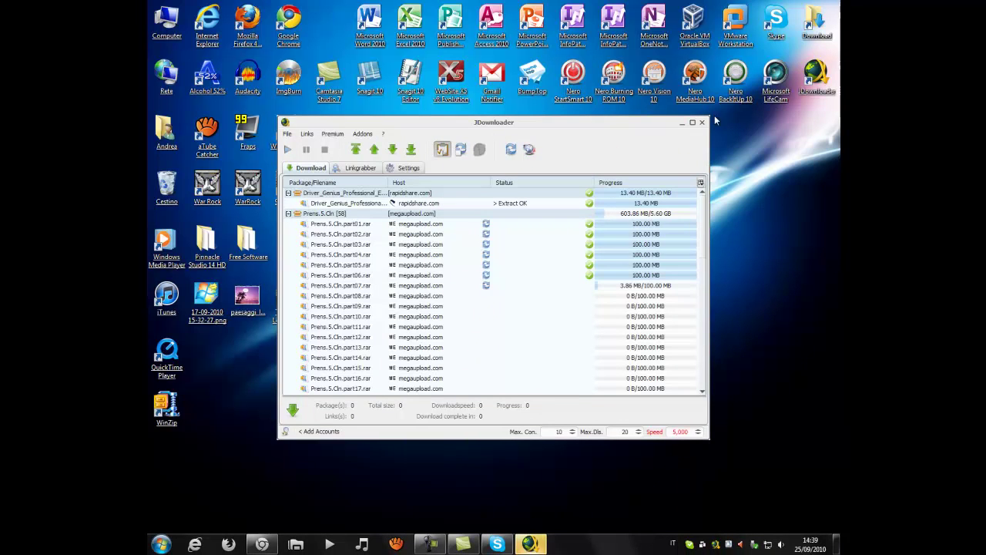
{"action": "left_click", "coordinate": [691, 122]}
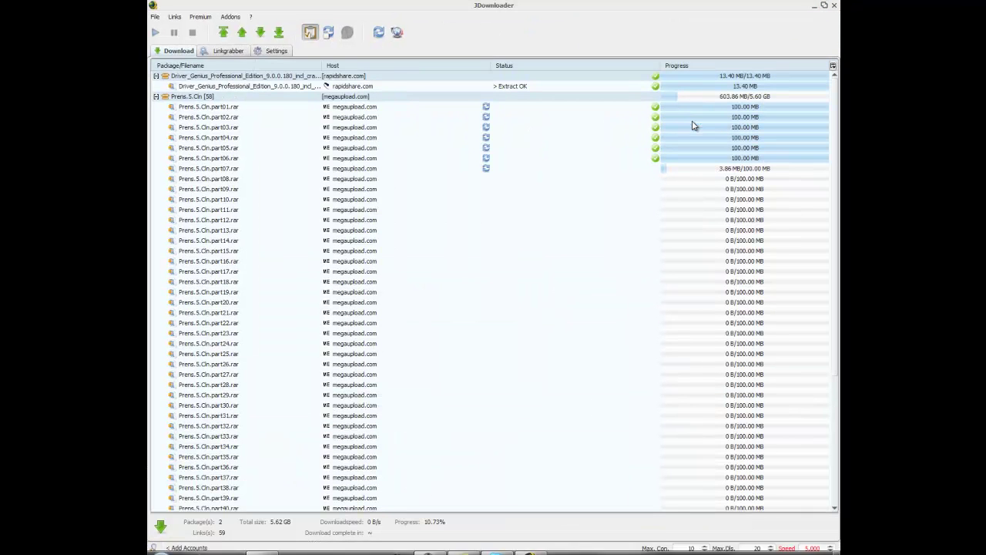
Step: Inspect the Driver Genius and Prens.5.Cln part rows and the Linkgrabber list, then minimize JDownloader
{"action": "left_click", "coordinate": [407, 88]}
{"action": "left_click", "coordinate": [265, 241]}
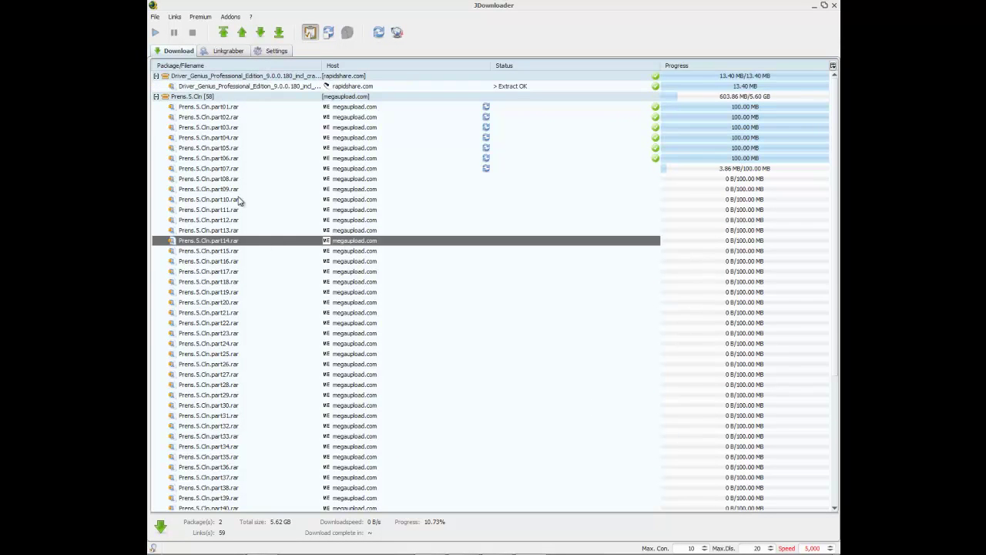
{"action": "left_click", "coordinate": [254, 88]}
{"action": "left_click", "coordinate": [226, 210]}
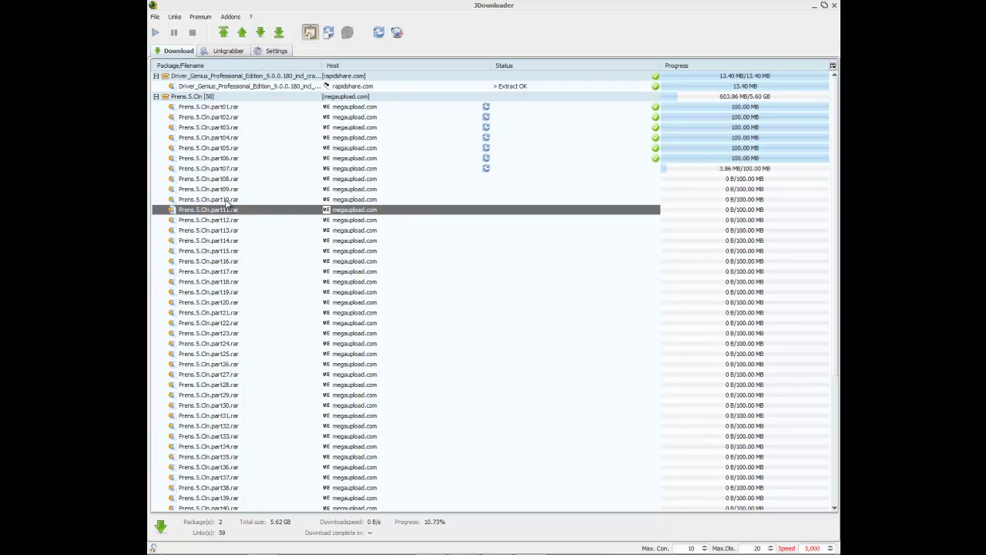
{"action": "left_click", "coordinate": [252, 148]}
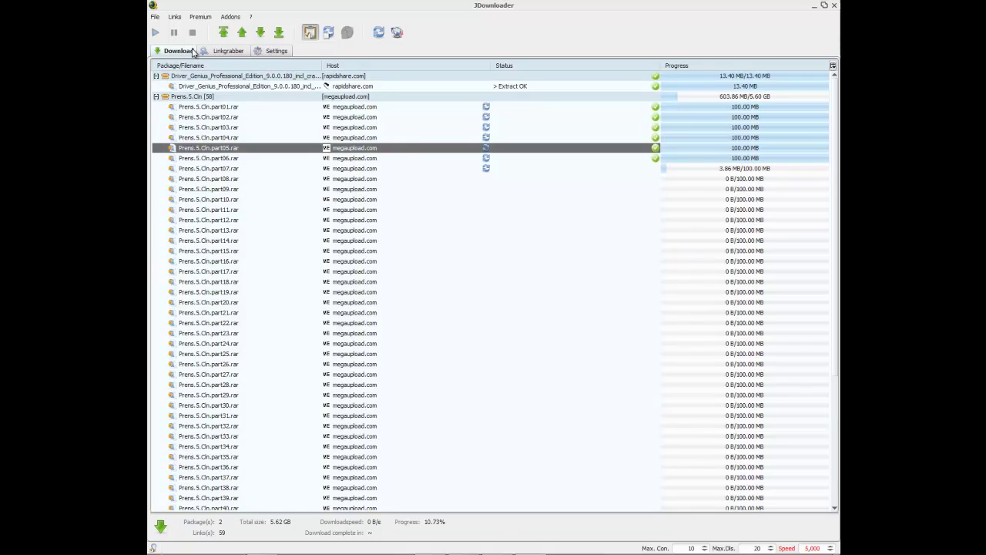
{"action": "left_click", "coordinate": [211, 51]}
{"action": "left_click", "coordinate": [193, 51]}
{"action": "left_click", "coordinate": [398, 168]}
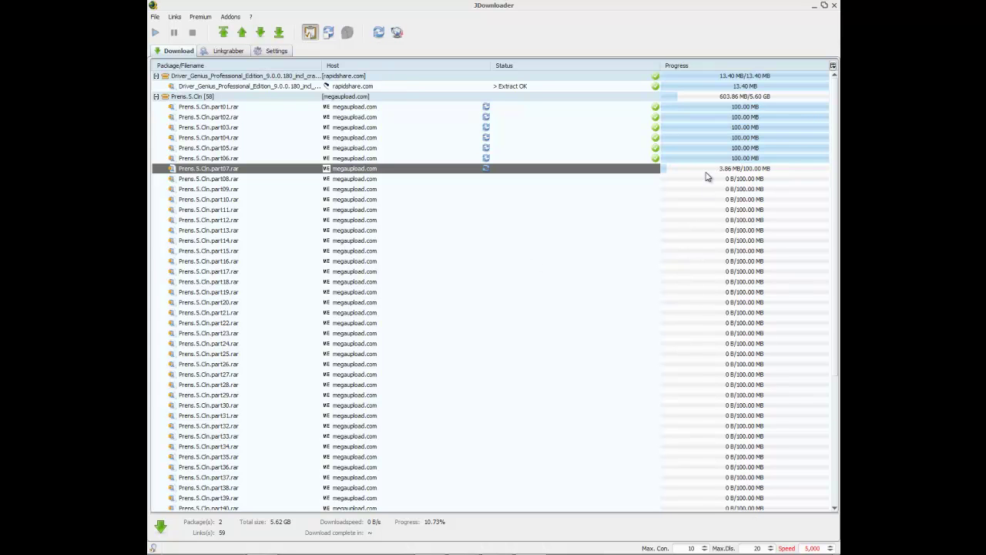
{"action": "left_click", "coordinate": [204, 52]}
{"action": "left_click", "coordinate": [180, 51]}
{"action": "left_click", "coordinate": [814, 8]}
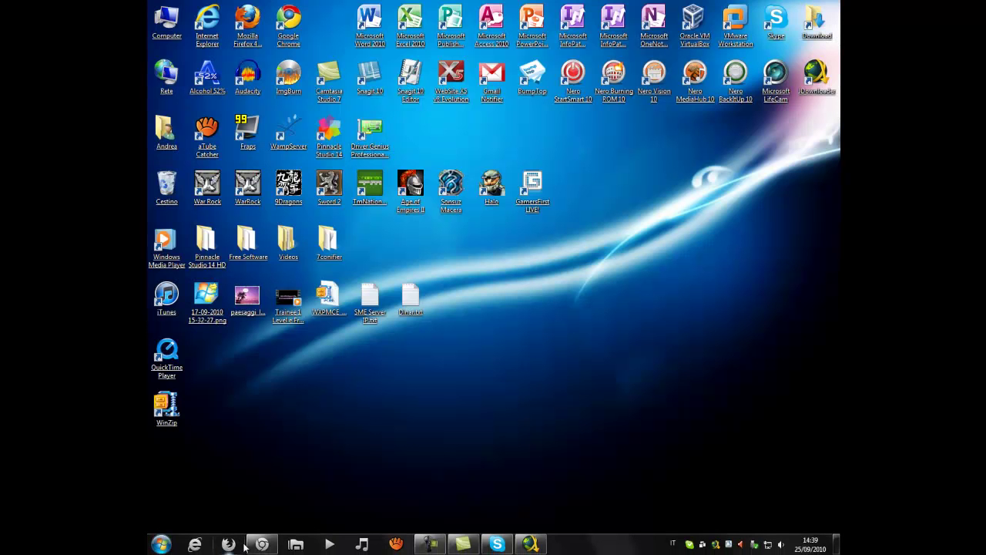
{"action": "left_click", "coordinate": [229, 545]}
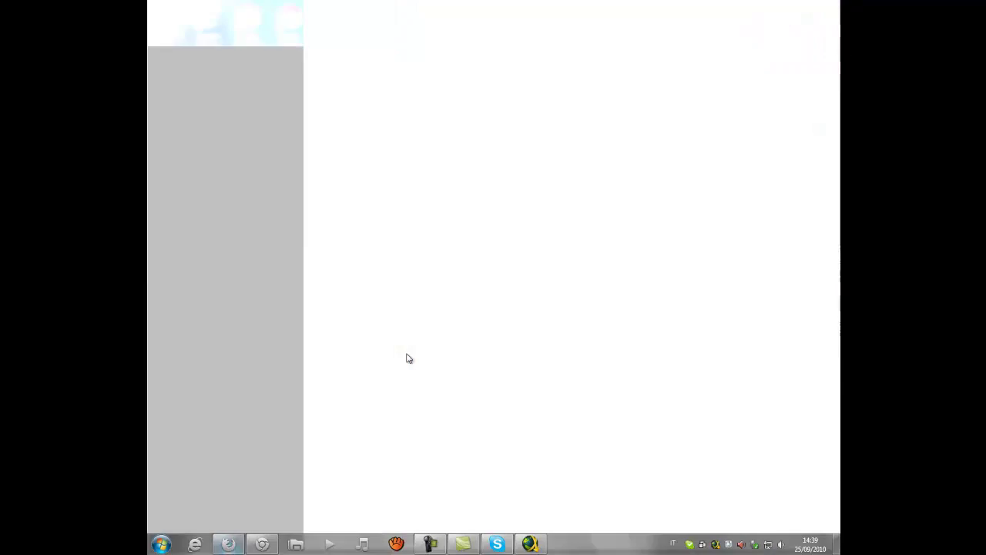
Step: Go to windowsette.com via the address bar and open its Windows 7 forum
{"action": "left_click", "coordinate": [444, 35]}
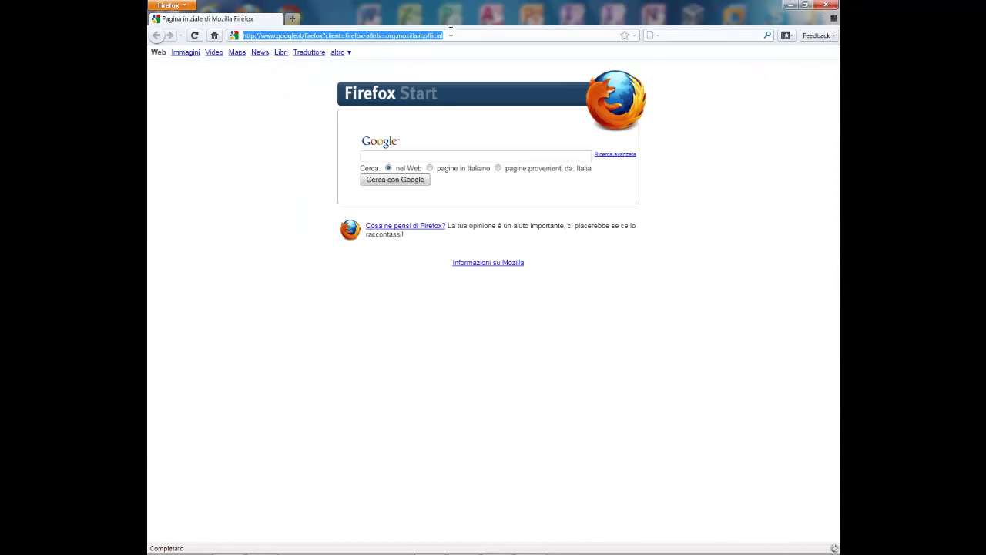
{"action": "type", "text": "windowsette.com/"}
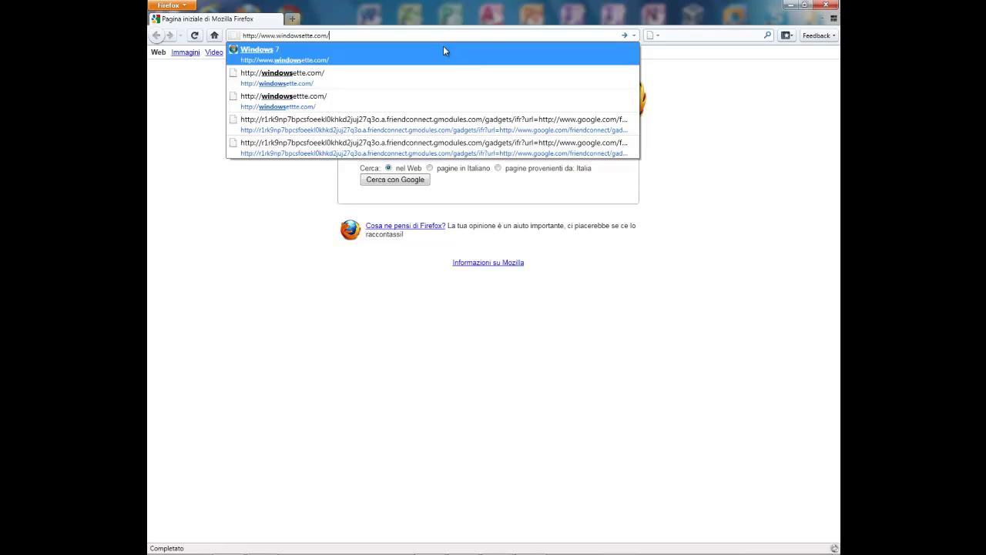
{"action": "left_click", "coordinate": [443, 47]}
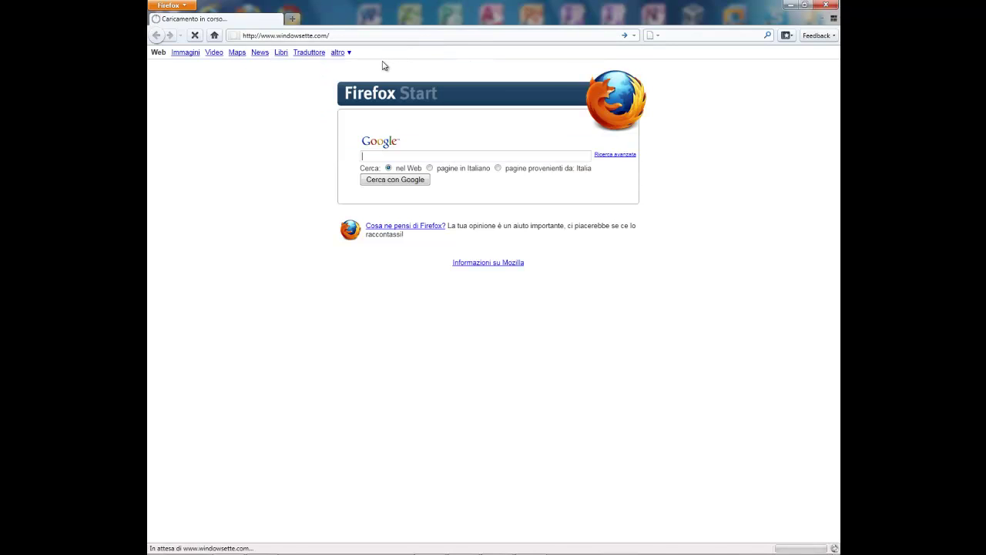
{"action": "scroll", "coordinate": [308, 292], "scroll_direction": "down", "scroll_amount": 3}
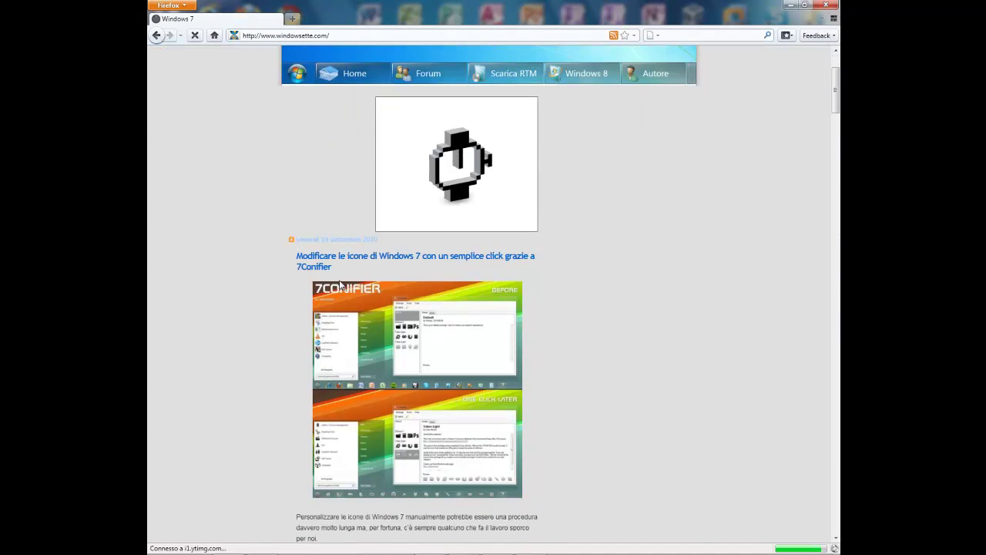
{"action": "left_click", "coordinate": [419, 193]}
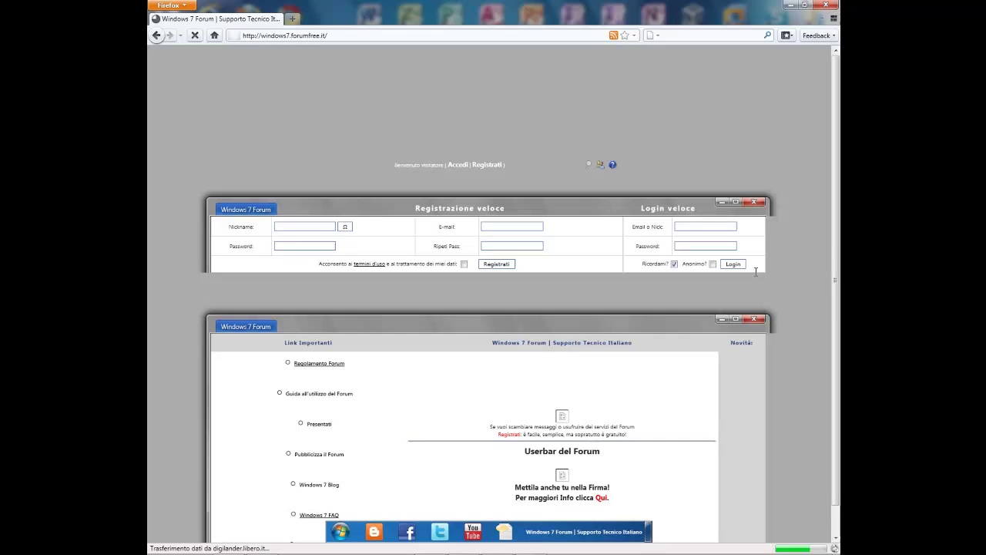
Step: Log in to the forum with the account nickname and password
{"action": "type", "text": "port"}
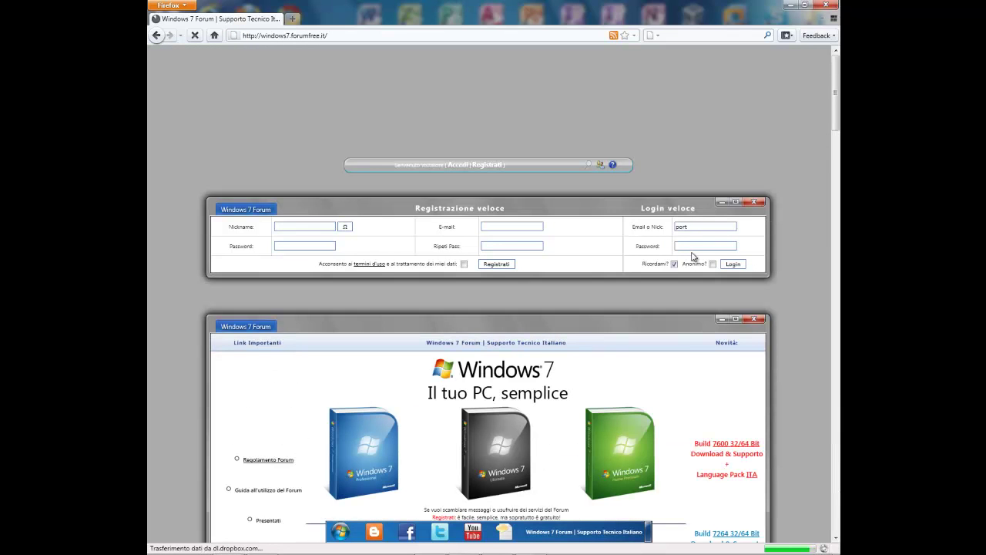
{"action": "type", "text": "atile"}
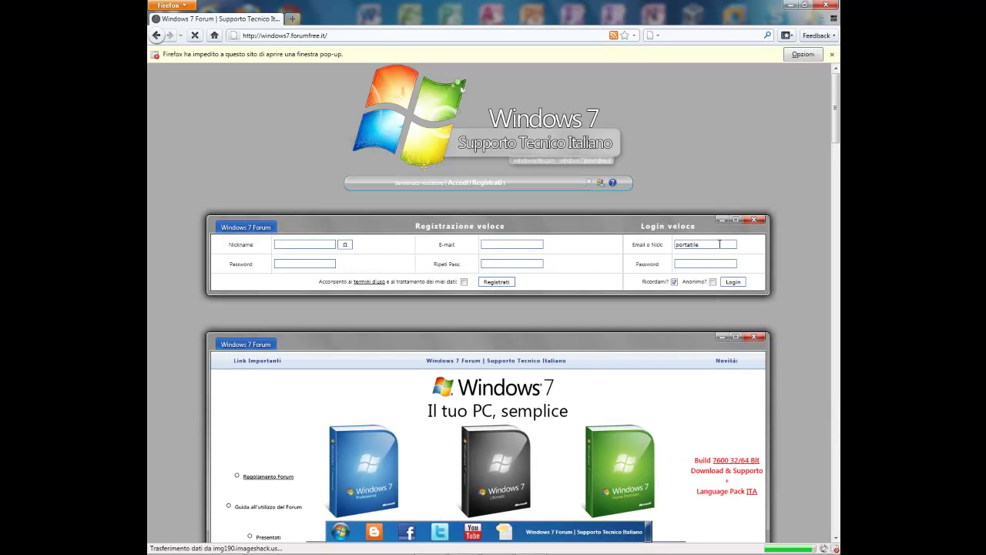
{"action": "left_click", "coordinate": [725, 262]}
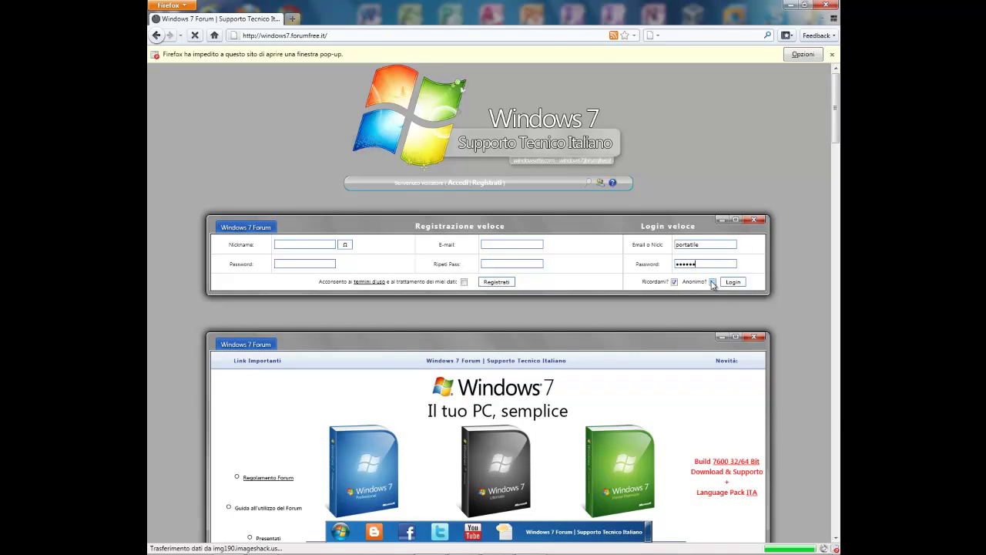
{"action": "key", "text": "BackSpace"}
{"action": "key", "text": "BackSpace"}
{"action": "type", "text": "•••••"}
{"action": "left_click", "coordinate": [732, 282]}
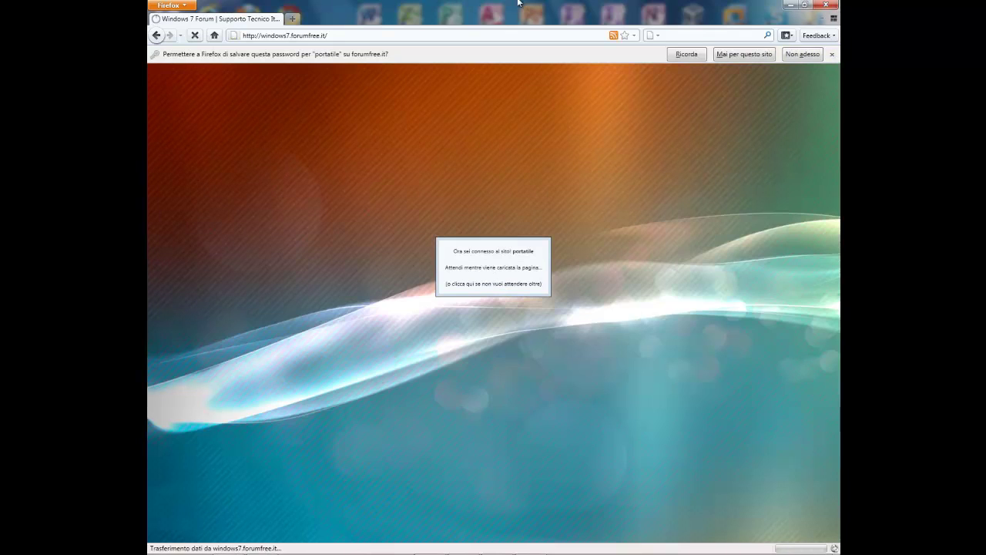
Step: Navigate Download Zone > Applicazioni to the Microsoft Expression Studio 3 topic
{"action": "scroll", "coordinate": [154, 347], "scroll_direction": "down", "scroll_amount": 20}
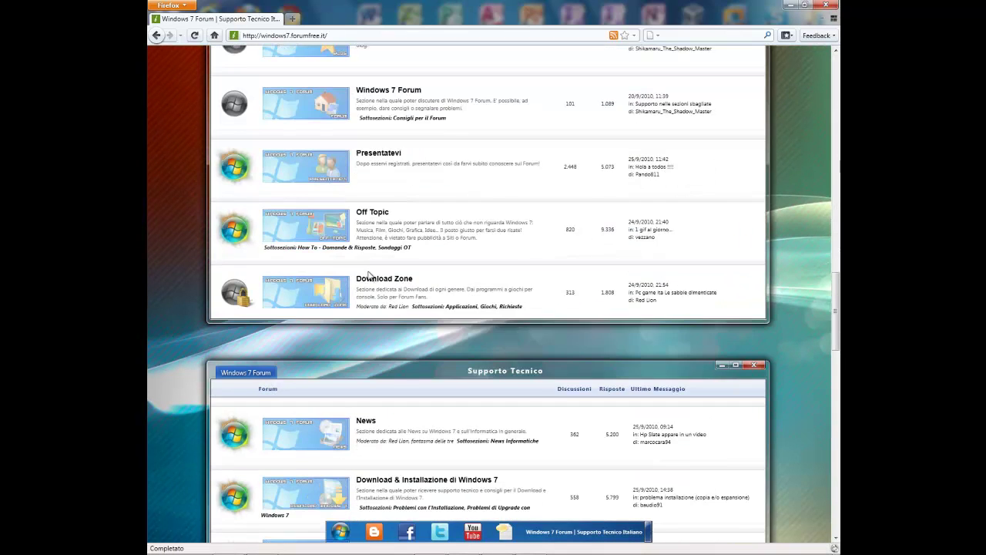
{"action": "left_click", "coordinate": [389, 279]}
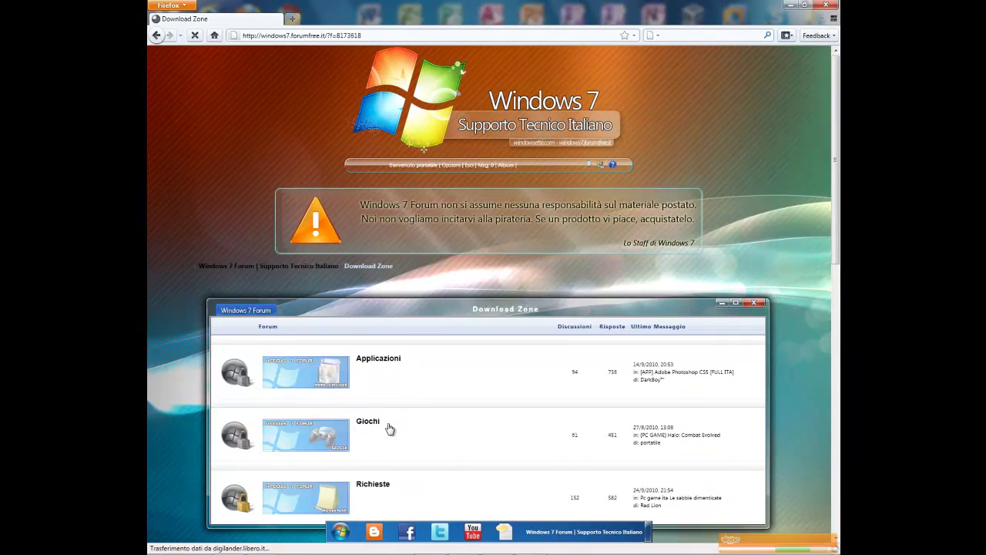
{"action": "scroll", "coordinate": [387, 427], "scroll_direction": "down", "scroll_amount": 5}
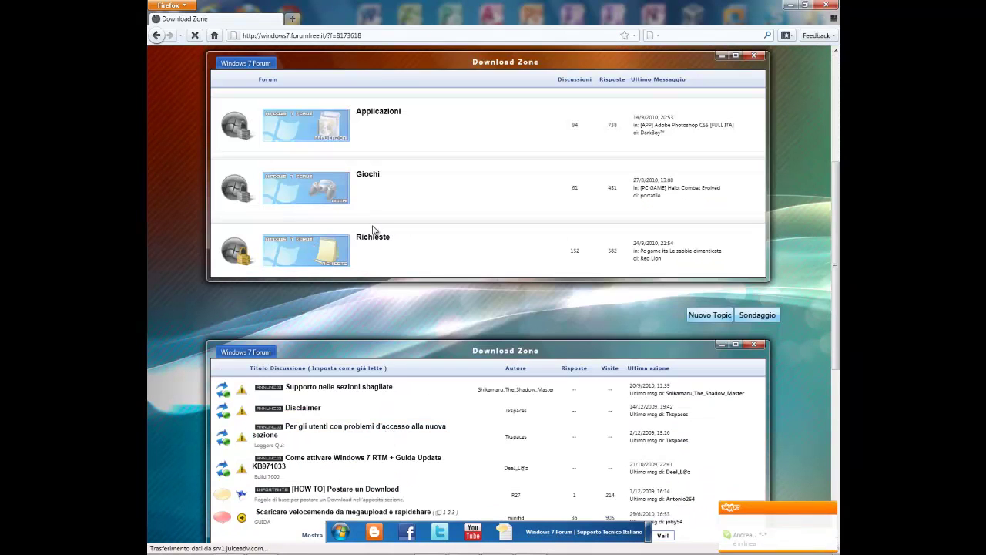
{"action": "left_click", "coordinate": [391, 116]}
{"action": "scroll", "coordinate": [356, 344], "scroll_direction": "down", "scroll_amount": 8}
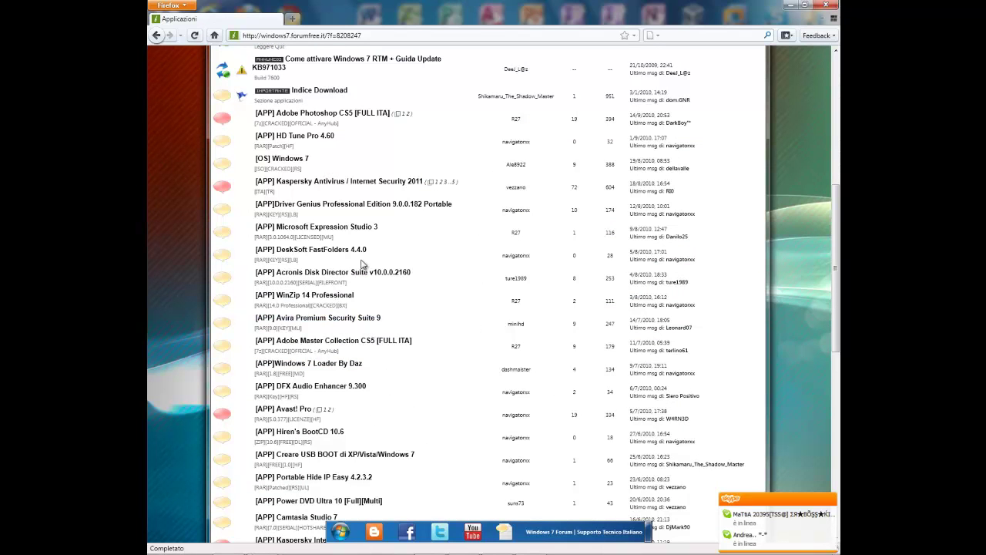
{"action": "left_click", "coordinate": [361, 228]}
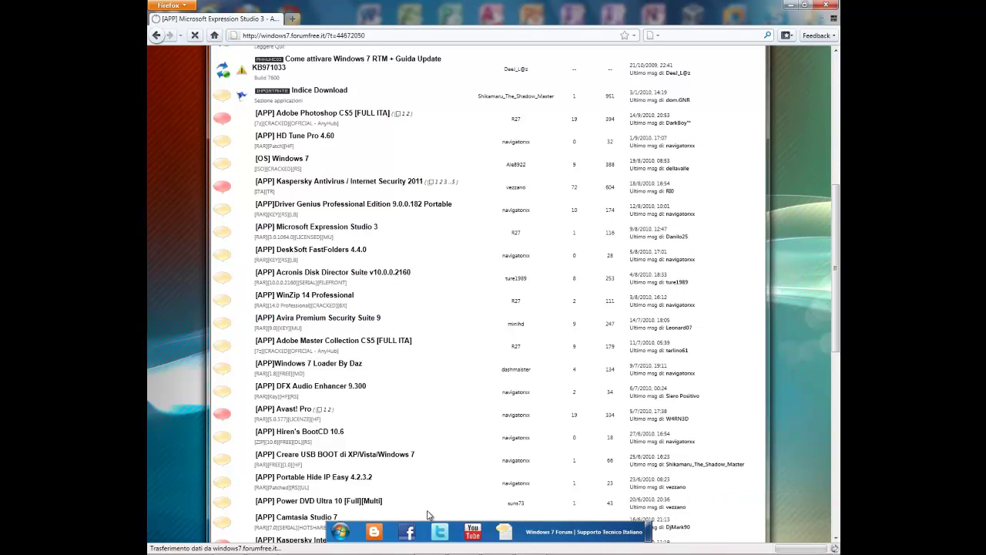
Step: Select the topic's four megaupload download links and copy them
{"action": "scroll", "coordinate": [412, 448], "scroll_direction": "down", "scroll_amount": 12}
{"action": "scroll", "coordinate": [412, 448], "scroll_direction": "down", "scroll_amount": 2}
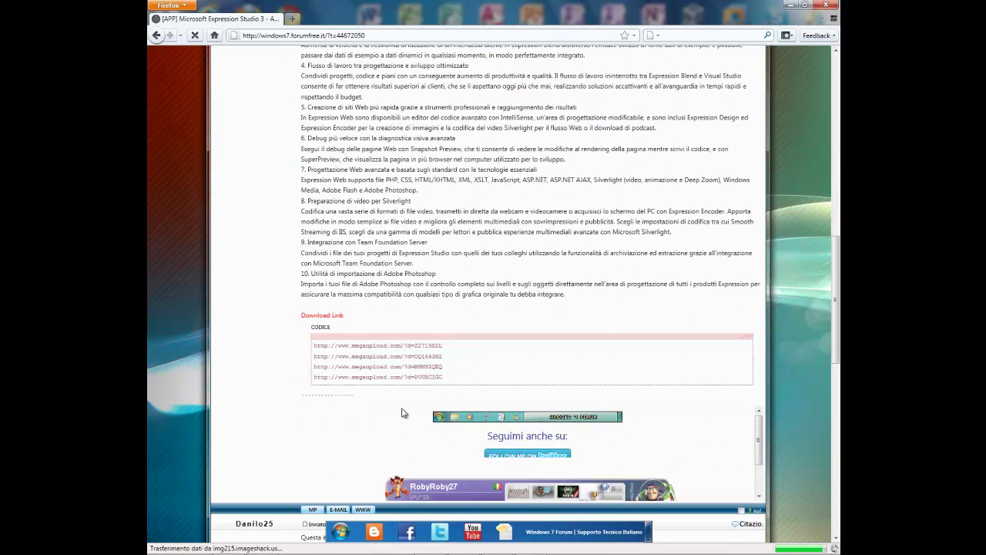
{"action": "left_click_drag", "start_coordinate": [444, 378], "coordinate": [306, 345]}
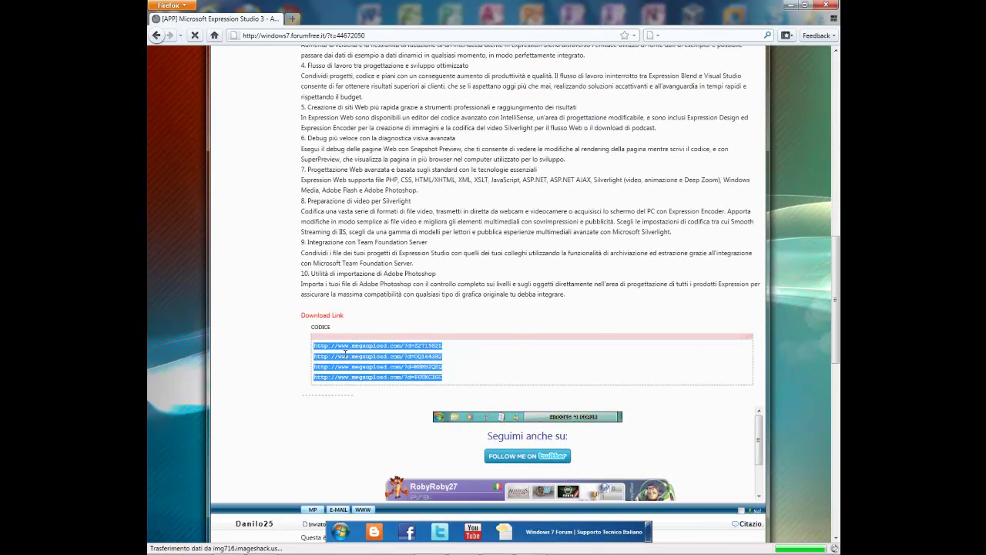
{"action": "right_click", "coordinate": [345, 352]}
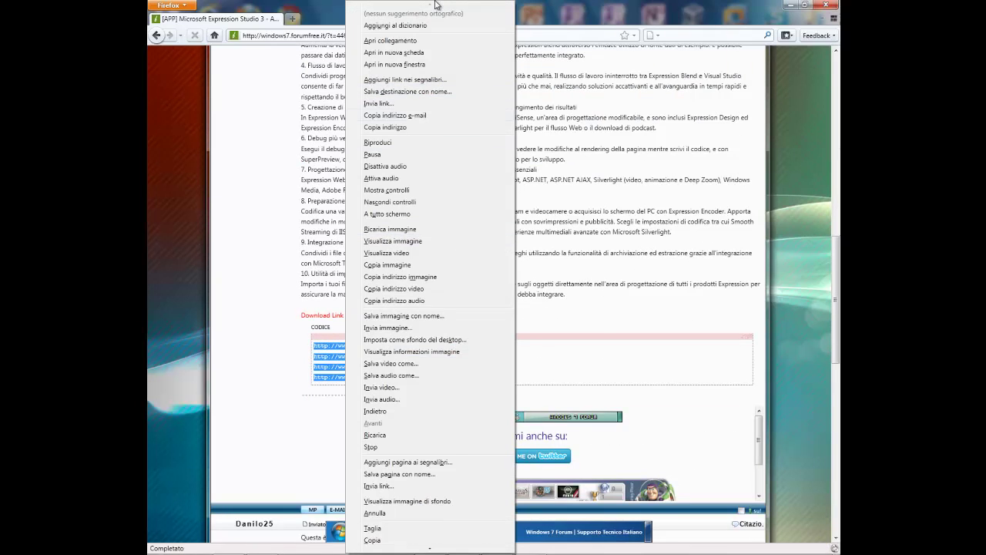
{"action": "mouse_move", "coordinate": [429, 548]}
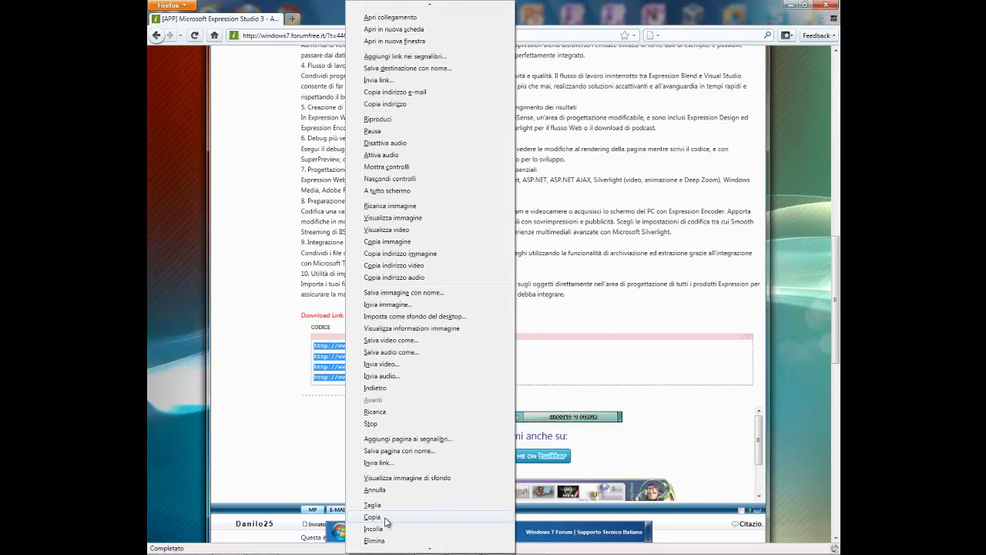
{"action": "left_click", "coordinate": [386, 518]}
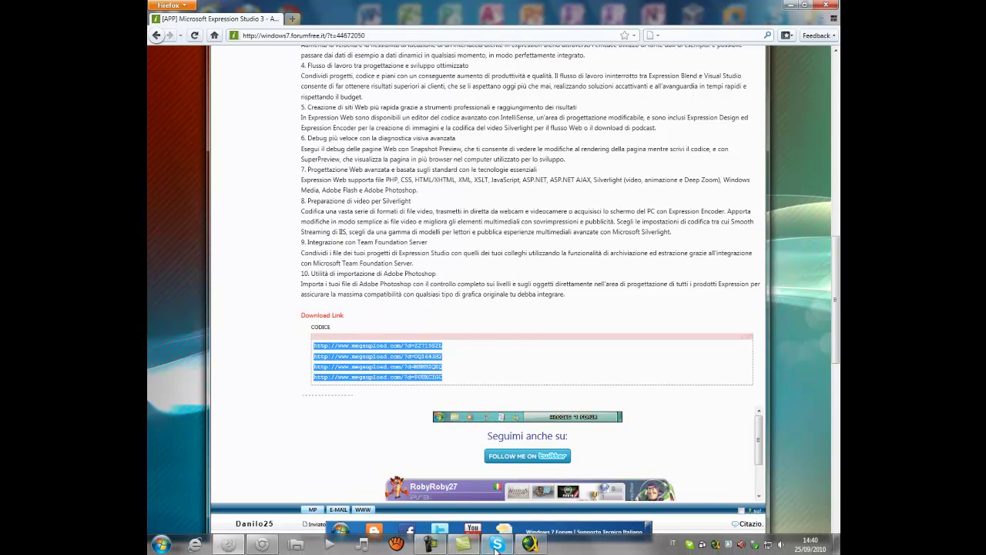
Step: Expand the grabbed Microsoft.Expression.Studio package in Linkgrabber and move it into the download list
{"action": "left_click", "coordinate": [530, 544]}
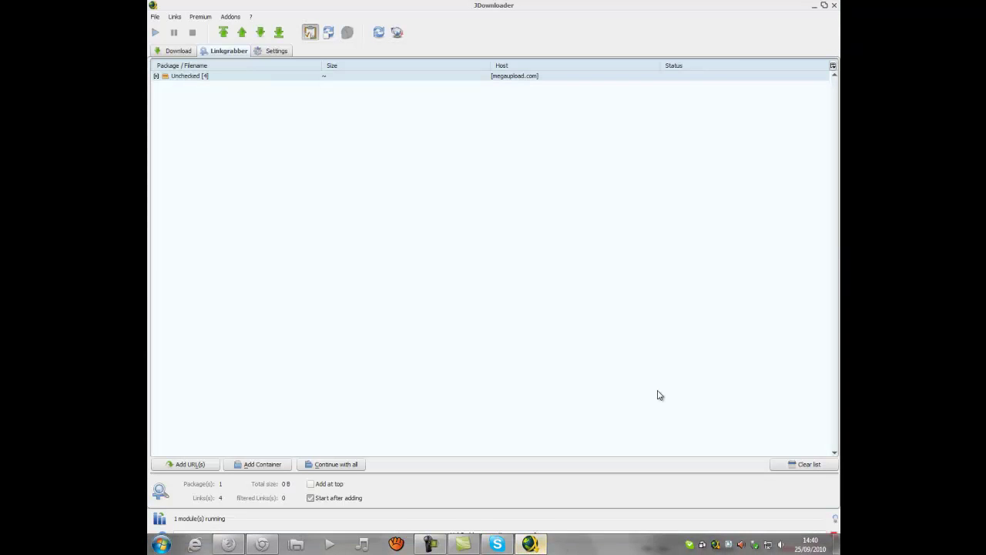
{"action": "left_click", "coordinate": [155, 77]}
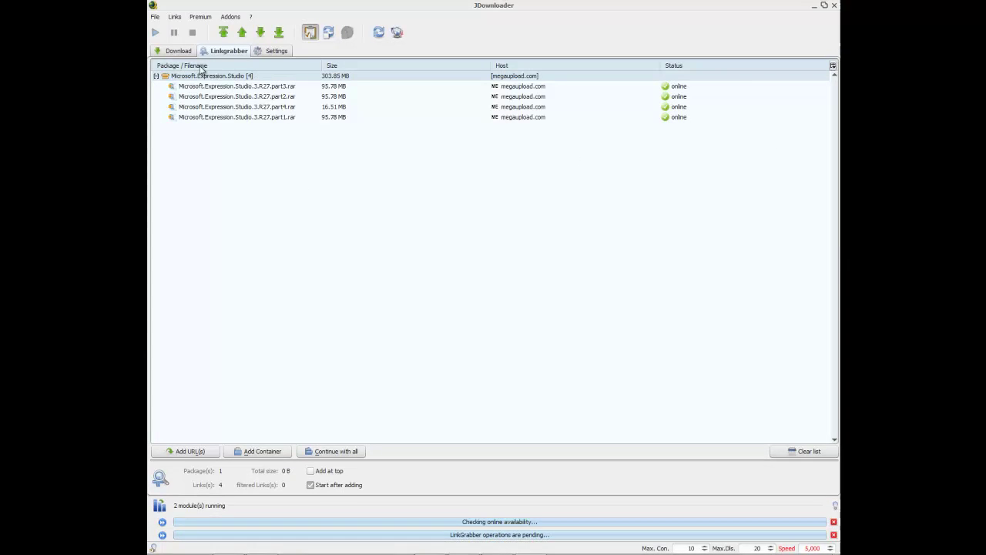
{"action": "left_click", "coordinate": [185, 76]}
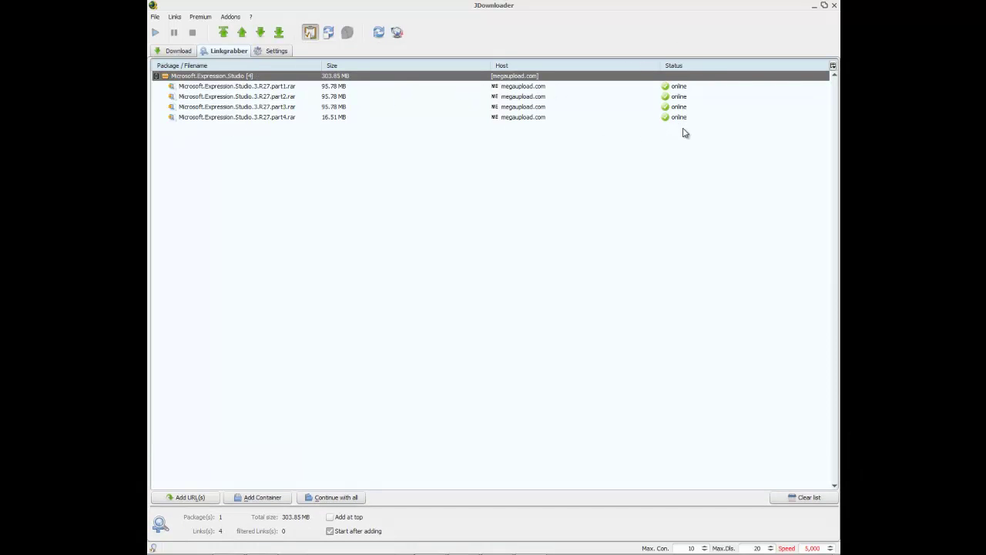
{"action": "left_click", "coordinate": [179, 50]}
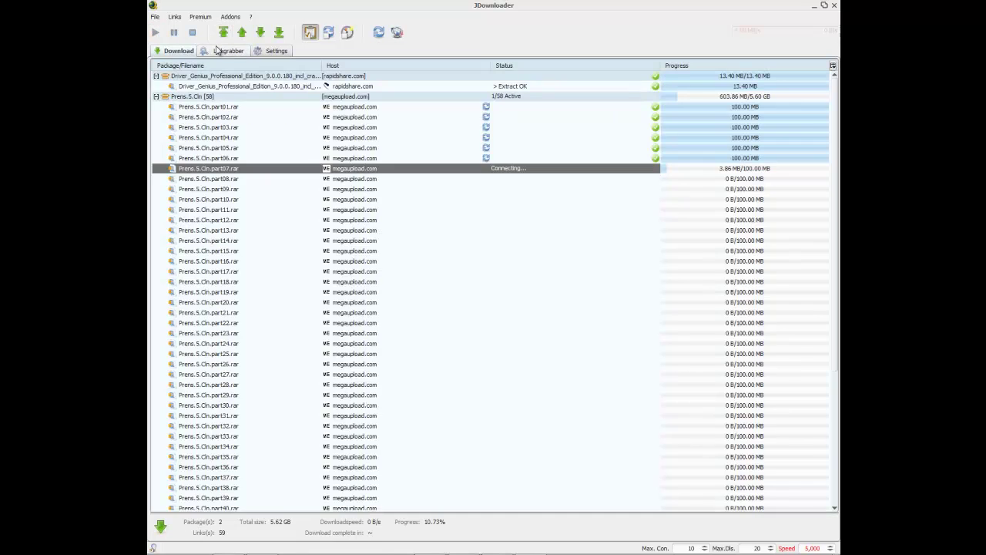
{"action": "left_click", "coordinate": [206, 51]}
{"action": "left_click", "coordinate": [176, 54]}
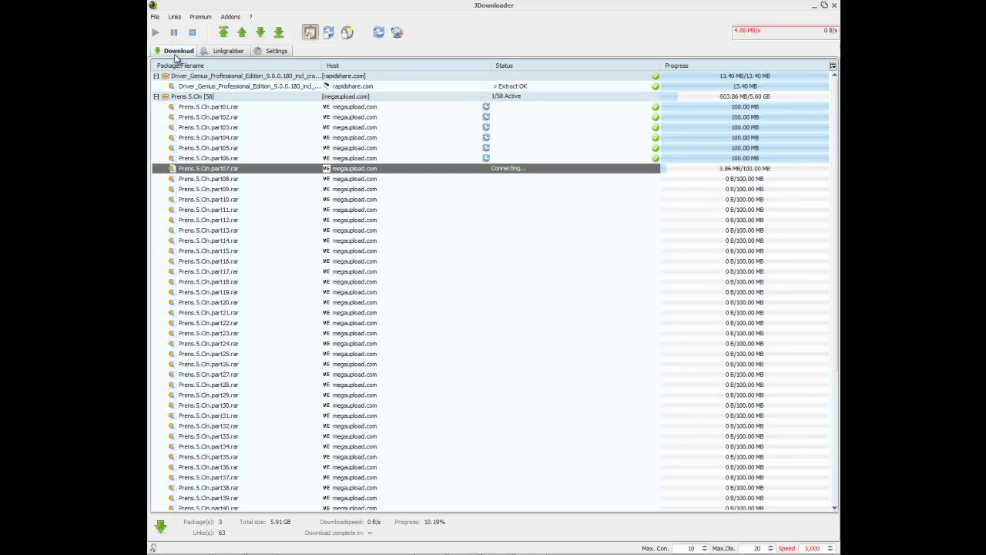
Step: Find the Microsoft.Expression.Studio package below Prens.5.Cln and drag it toward the top
{"action": "scroll", "coordinate": [208, 123], "scroll_direction": "down", "scroll_amount": 7}
{"action": "left_click_drag", "start_coordinate": [228, 473], "coordinate": [214, 507]}
{"action": "left_click", "coordinate": [254, 494]}
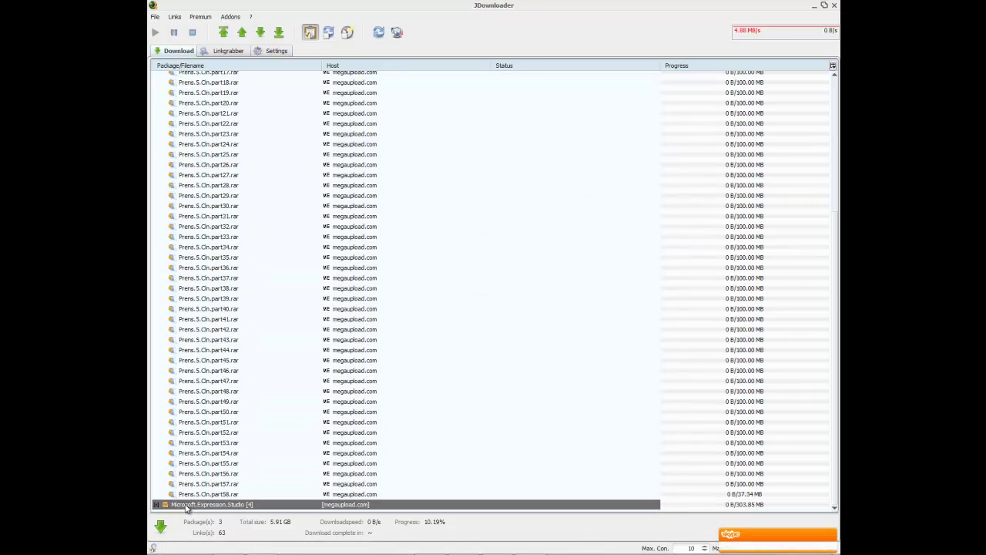
{"action": "left_click", "coordinate": [155, 505]}
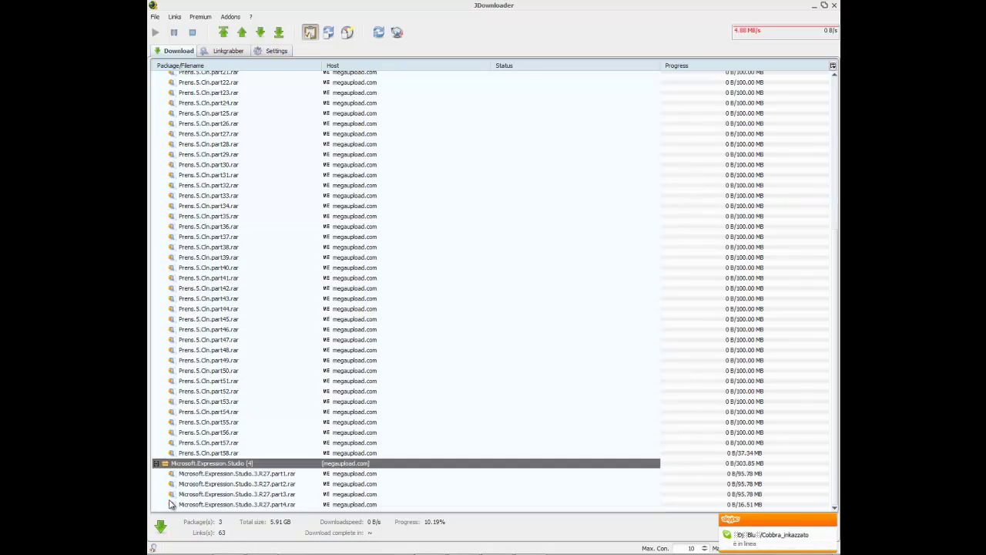
{"action": "left_click_drag", "start_coordinate": [199, 471], "coordinate": [213, 77]}
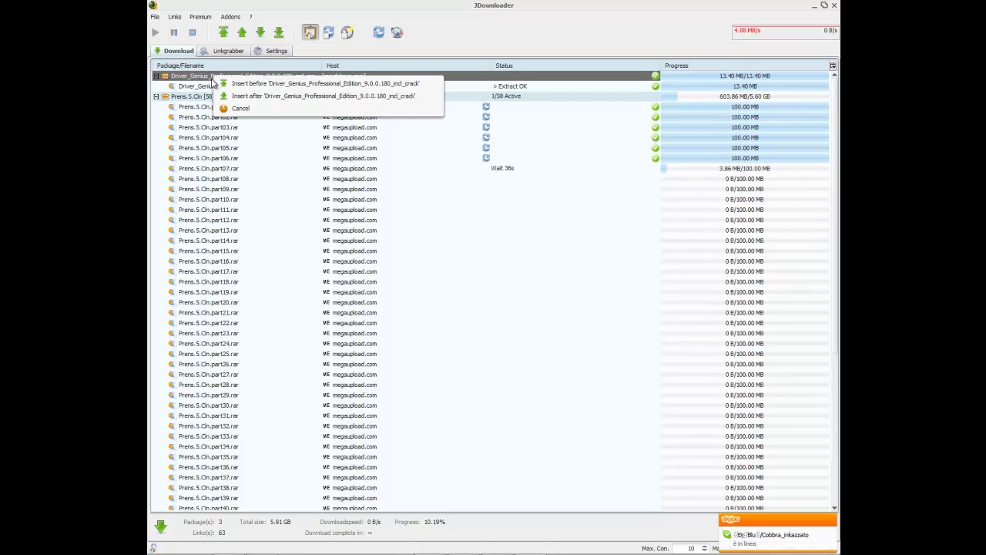
Step: Place Expression Studio first in the queue, then stop and restart all downloads
{"action": "left_click", "coordinate": [294, 85]}
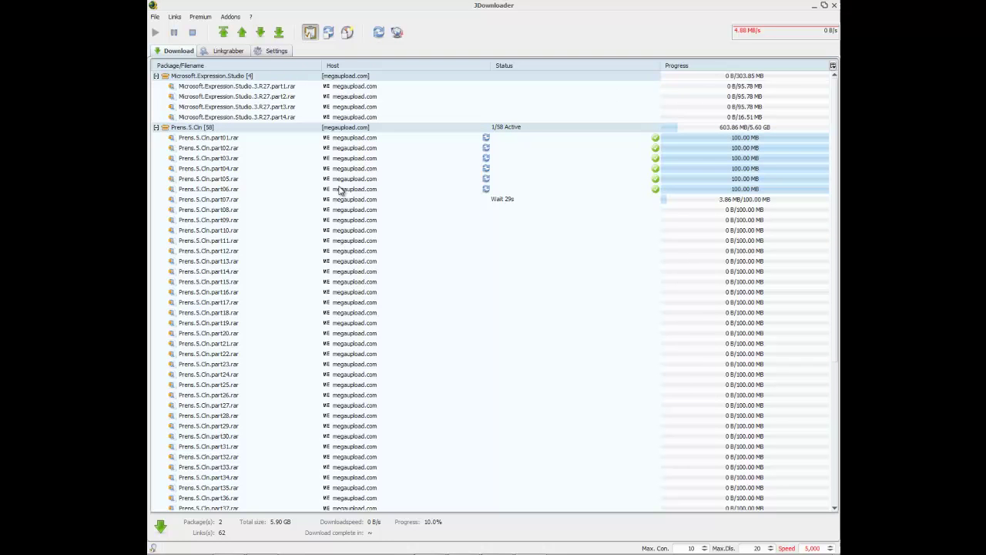
{"action": "left_click", "coordinate": [257, 200]}
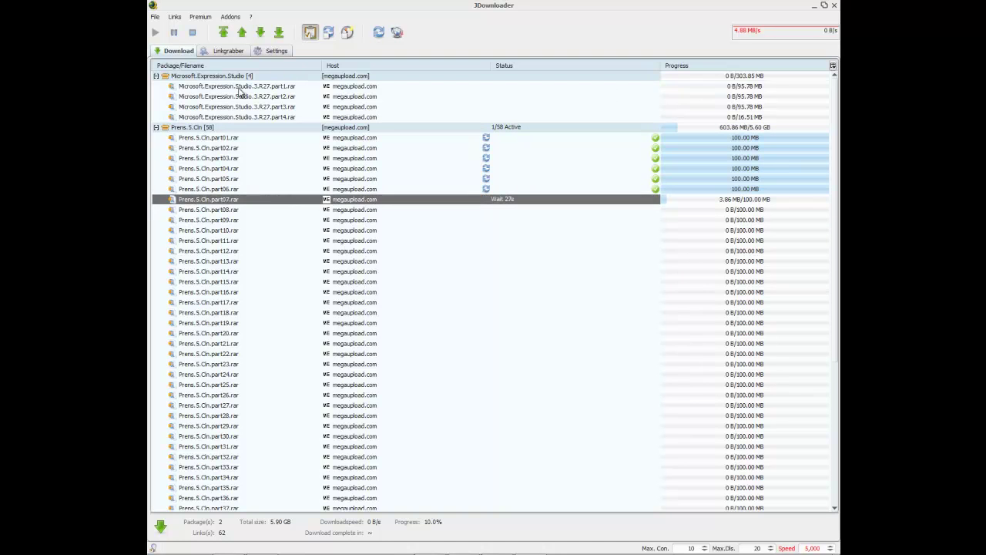
{"action": "left_click", "coordinate": [193, 32]}
{"action": "left_click", "coordinate": [195, 88]}
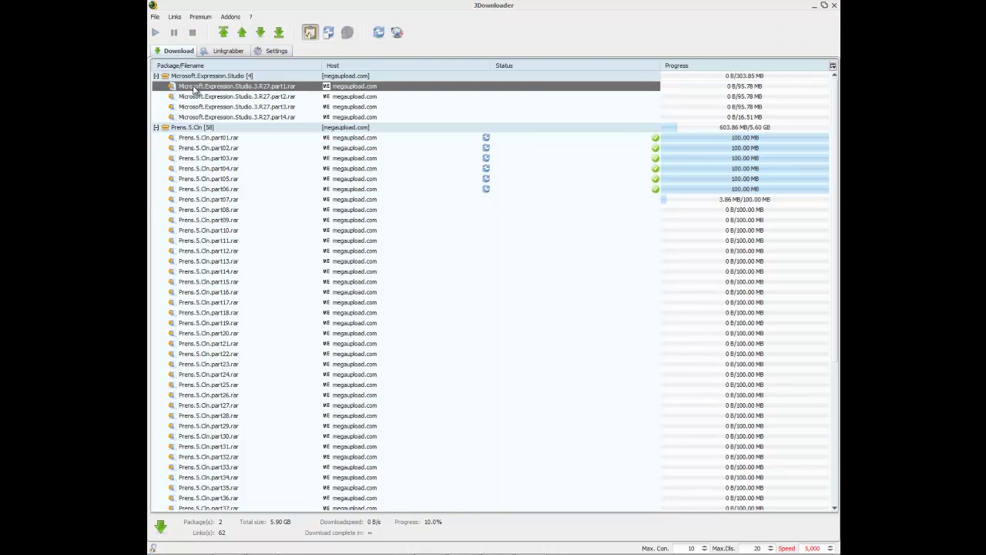
{"action": "left_click", "coordinate": [188, 75]}
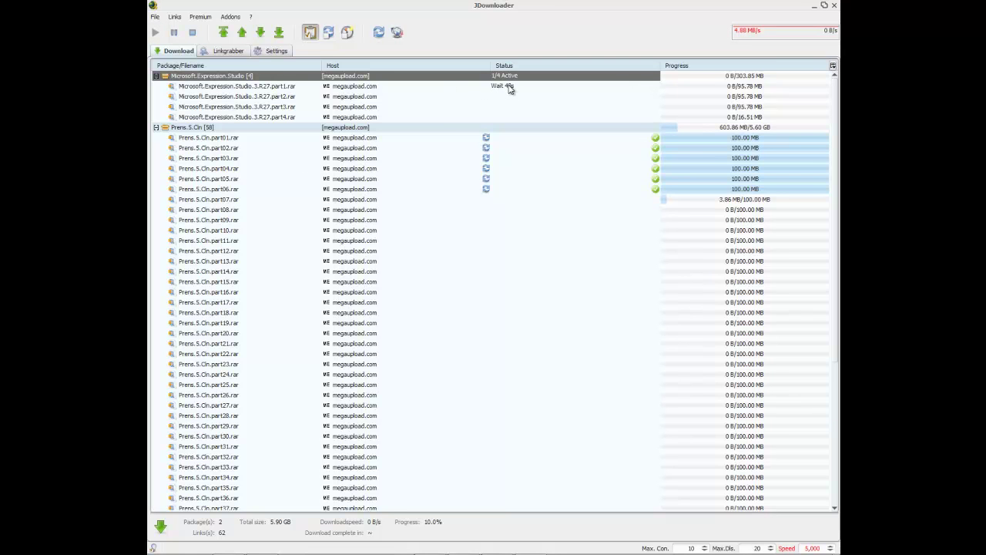
Step: Look through the program menus and open JDownloader's settings
{"action": "left_click", "coordinate": [156, 17]}
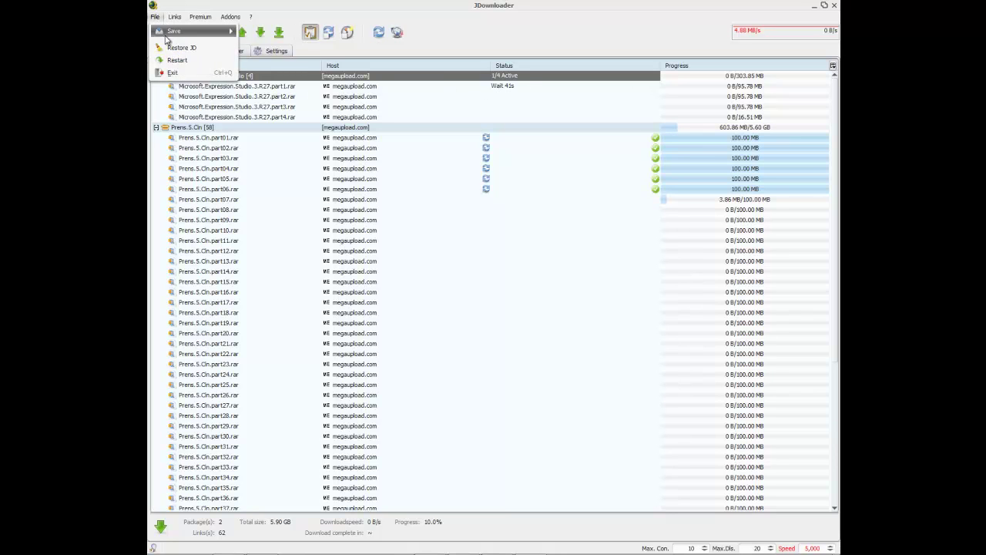
{"action": "mouse_move", "coordinate": [179, 22]}
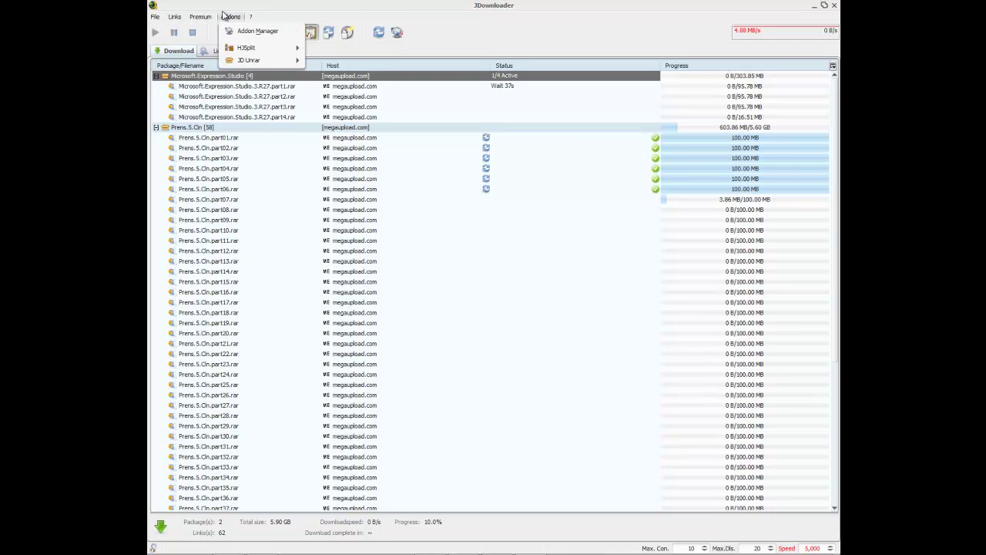
{"action": "mouse_move", "coordinate": [252, 16]}
{"action": "left_click", "coordinate": [239, 31]}
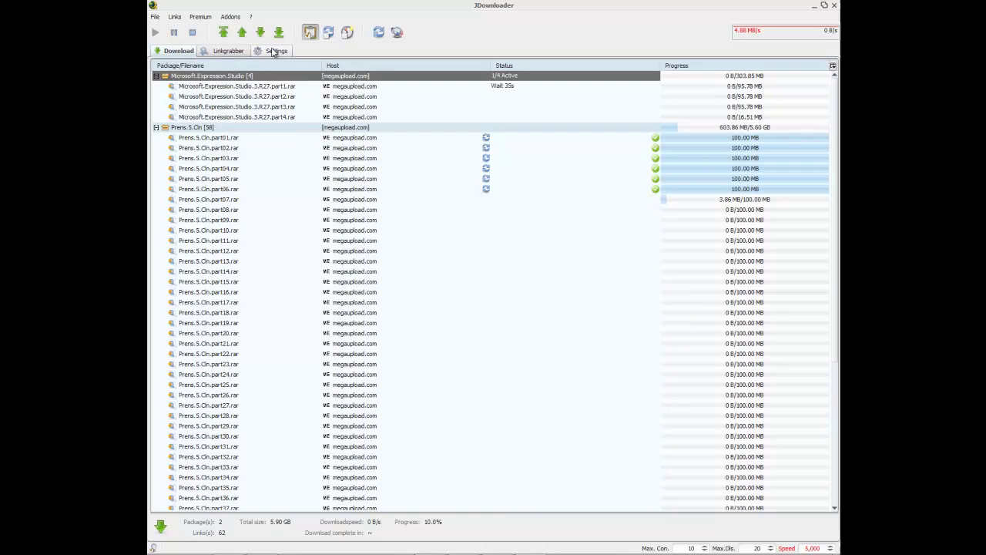
Step: Go to Plugins & Add-ons > Host > Premium accounts in Settings
{"action": "left_click", "coordinate": [185, 194]}
{"action": "left_click", "coordinate": [182, 182]}
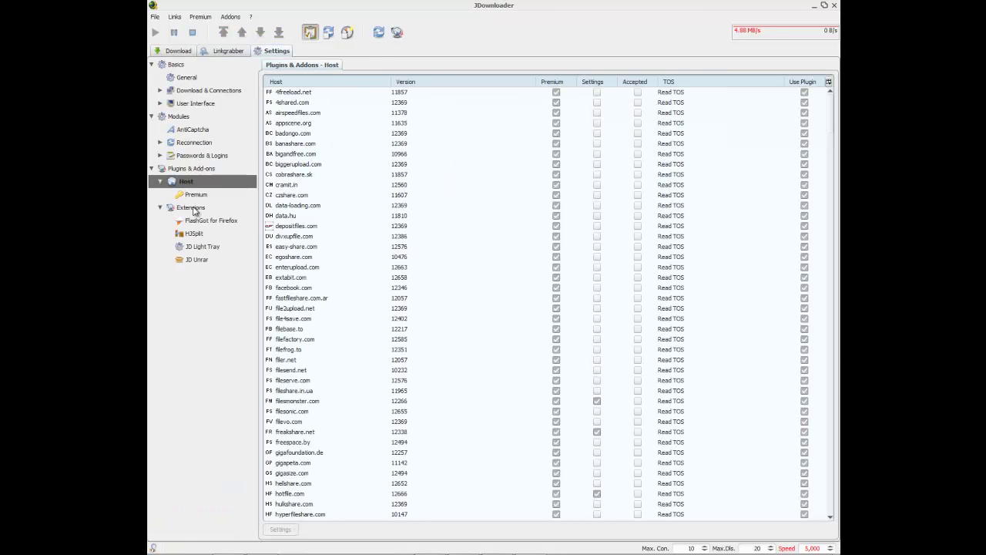
{"action": "left_click", "coordinate": [197, 195]}
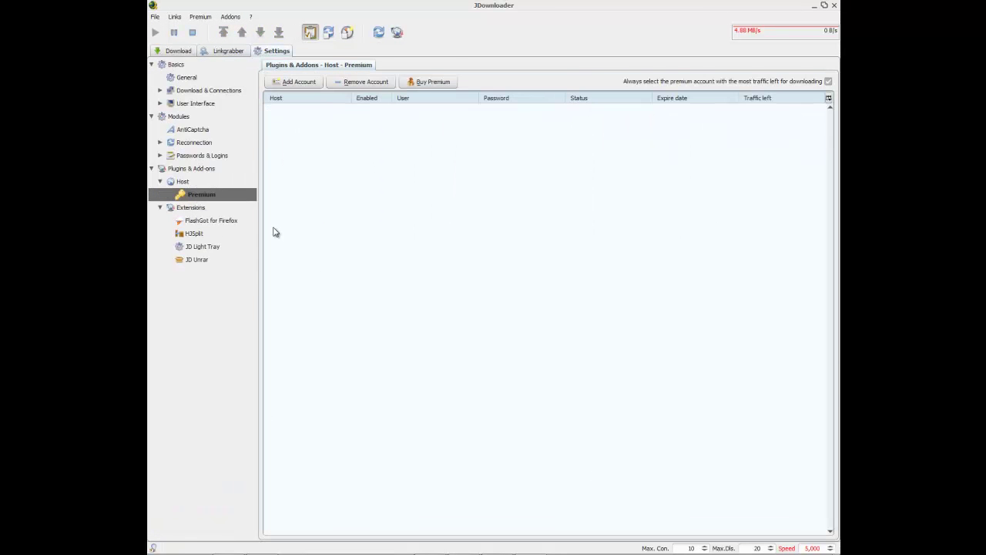
Step: Add a megaupload.com premium account with the account username and password
{"action": "left_click", "coordinate": [291, 81]}
{"action": "left_click", "coordinate": [512, 267]}
{"action": "left_click", "coordinate": [543, 297]}
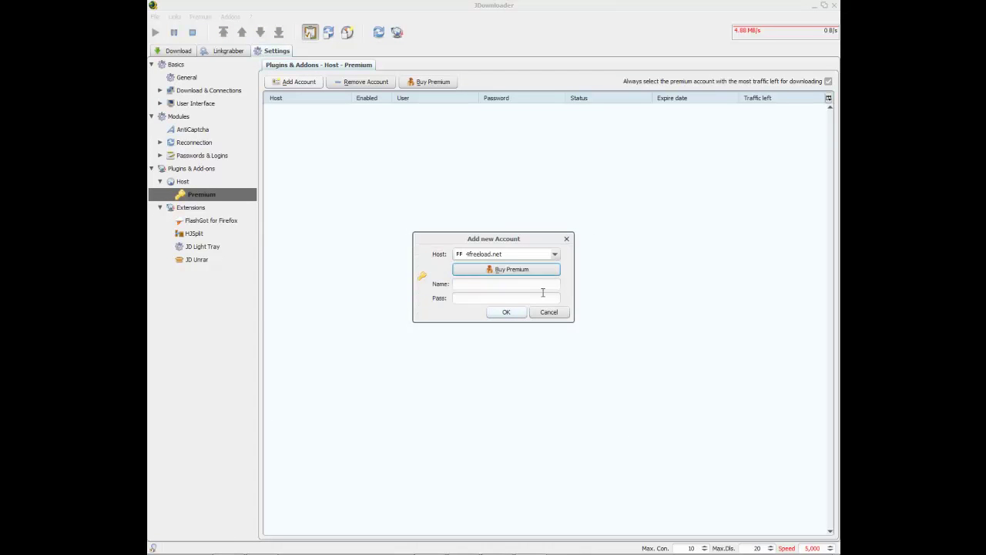
{"action": "left_click", "coordinate": [533, 254]}
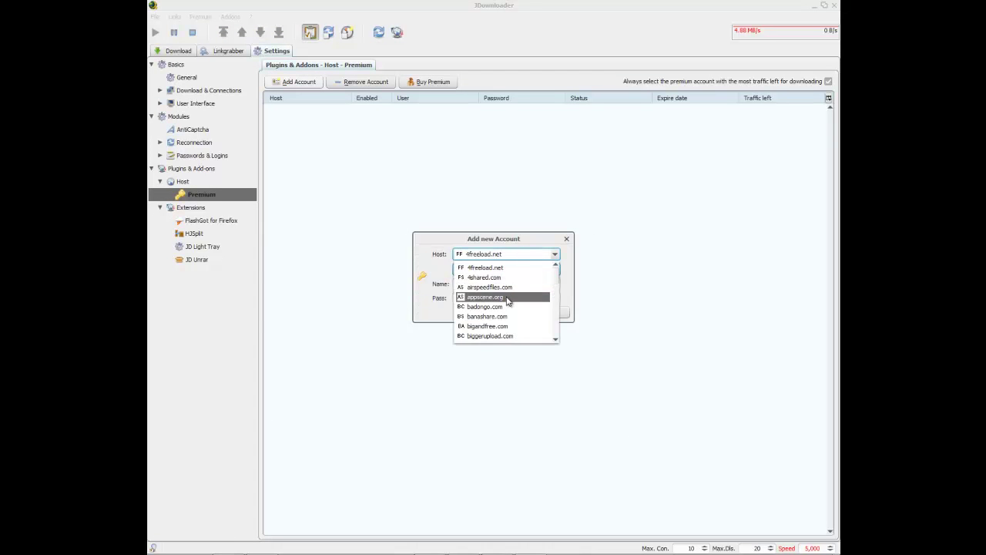
{"action": "key", "text": "Down"}
{"action": "key", "text": "Down"}
{"action": "key", "text": "Down"}
{"action": "key", "text": "Down"}
{"action": "key", "text": "Down"}
{"action": "key", "text": "Down"}
{"action": "key", "text": "Down"}
{"action": "key", "text": "Down"}
{"action": "key", "text": "Down"}
{"action": "key", "text": "Down"}
{"action": "key", "text": "Down"}
{"action": "key", "text": "Down"}
{"action": "key", "text": "Down"}
{"action": "key", "text": "Down"}
{"action": "key", "text": "Down"}
{"action": "key", "text": "Down"}
{"action": "key", "text": "Down"}
{"action": "key", "text": "Down"}
{"action": "key", "text": "Down"}
{"action": "key", "text": "Down"}
{"action": "key", "text": "Down"}
{"action": "key", "text": "Down"}
{"action": "key", "text": "Down"}
{"action": "key", "text": "Down"}
{"action": "key", "text": "Down"}
{"action": "key", "text": "Up"}
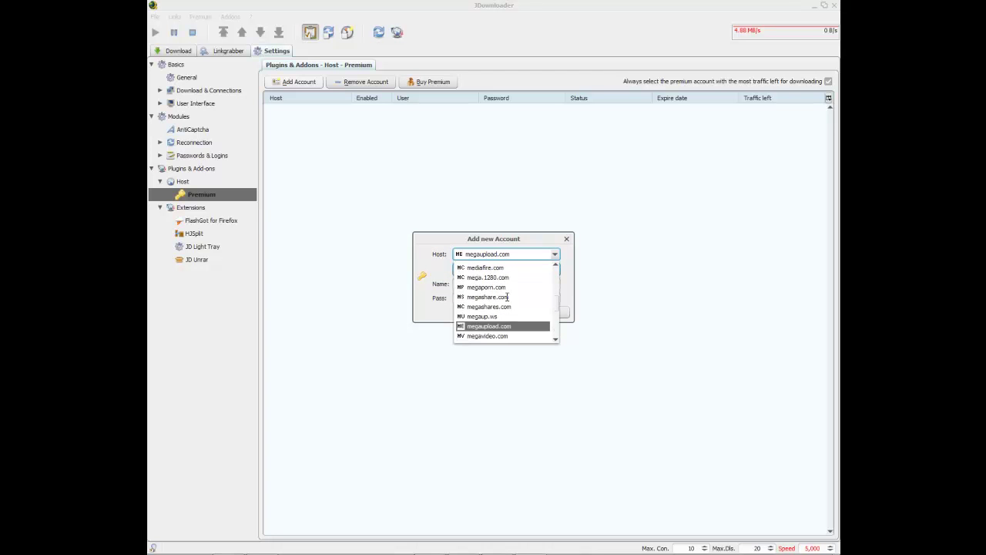
{"action": "key", "text": "Return"}
{"action": "left_click", "coordinate": [476, 285]}
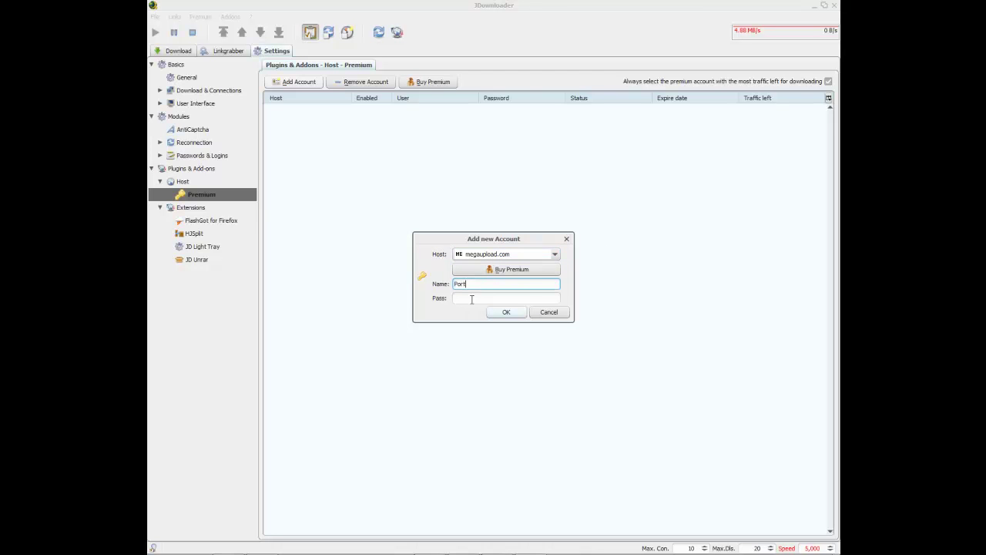
{"action": "left_click", "coordinate": [471, 299]}
{"action": "type", "text": "******"}
{"action": "left_click", "coordinate": [506, 312]}
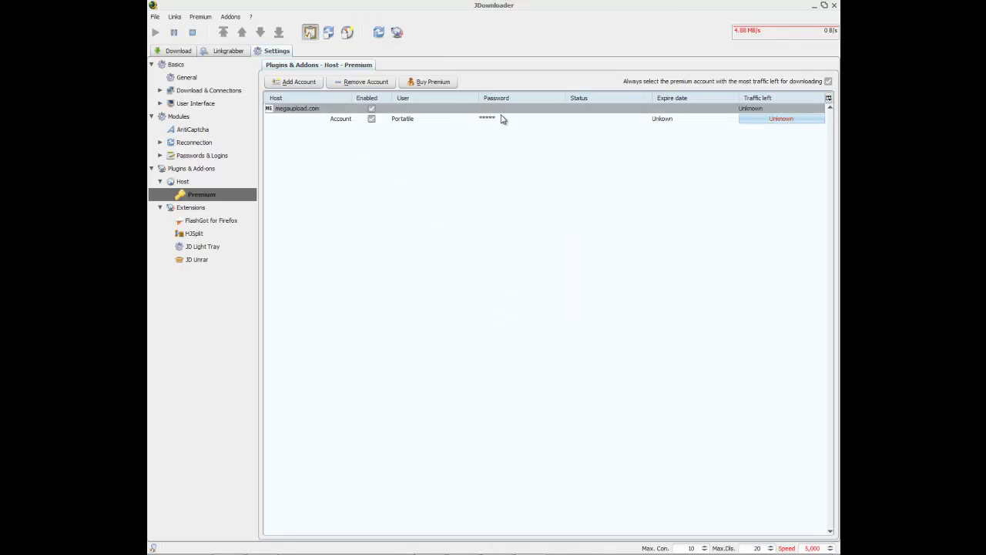
Step: Toggle the megaupload.com premium host off and on, then return to the download list
{"action": "left_click", "coordinate": [732, 118]}
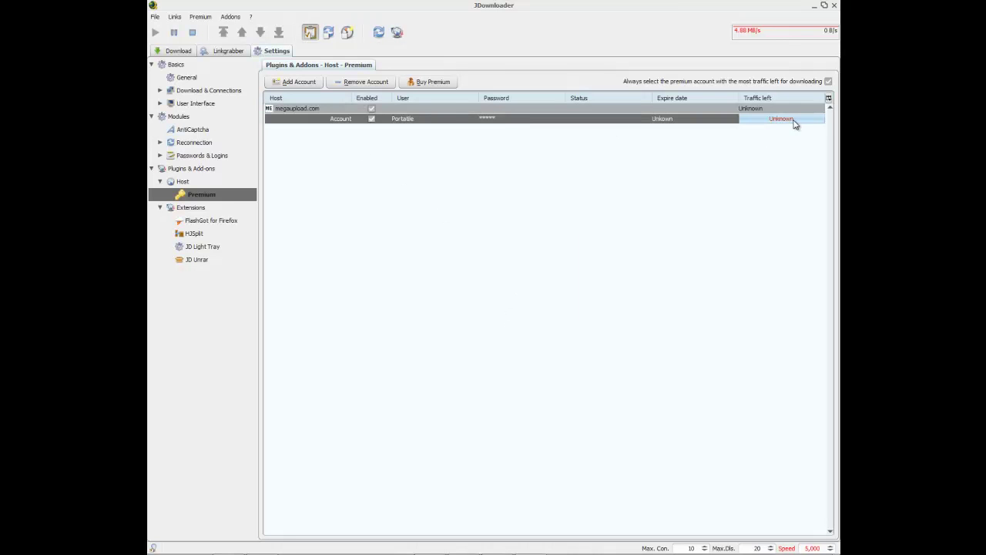
{"action": "left_click", "coordinate": [589, 270]}
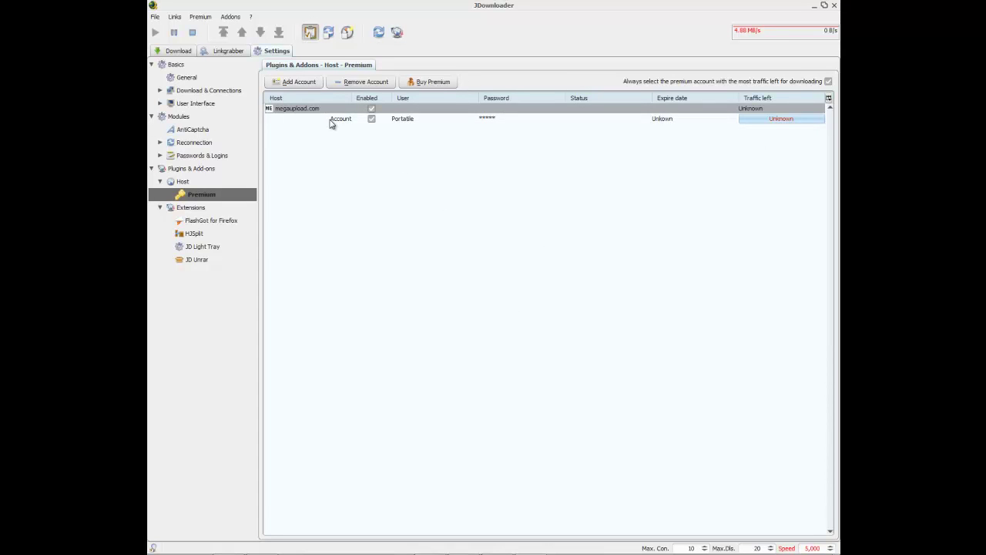
{"action": "left_click", "coordinate": [370, 109]}
{"action": "left_click", "coordinate": [370, 108]}
{"action": "left_click", "coordinate": [165, 183]}
{"action": "left_click", "coordinate": [160, 208]}
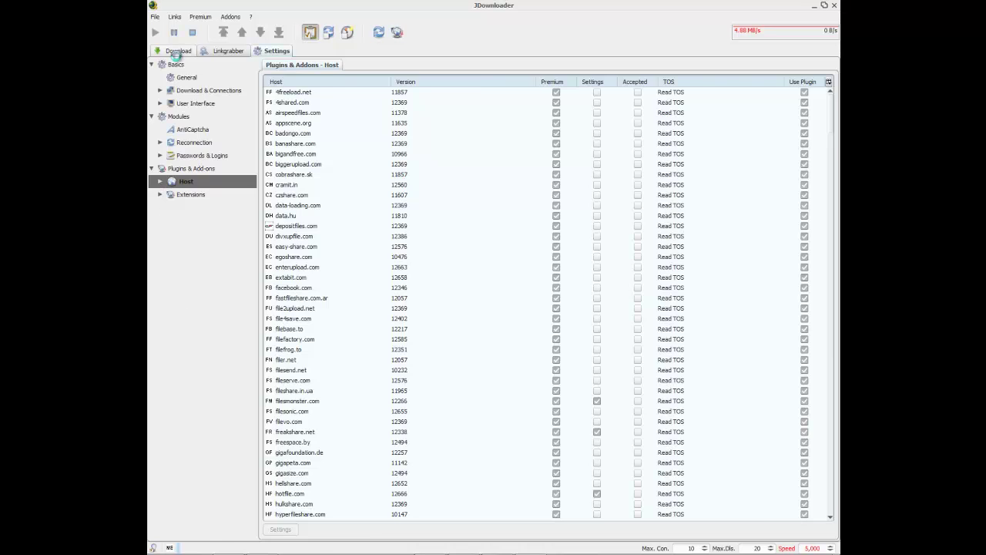
{"action": "left_click", "coordinate": [180, 52]}
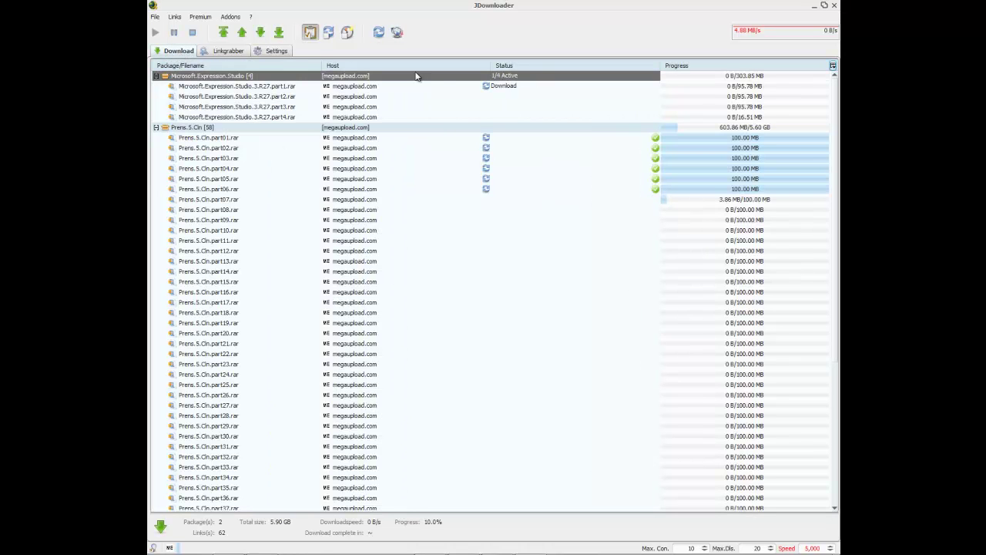
Step: Restart downloads, check the speed and connection limits, then delete the Microsoft.Expression.Studio package
{"action": "left_click", "coordinate": [192, 32]}
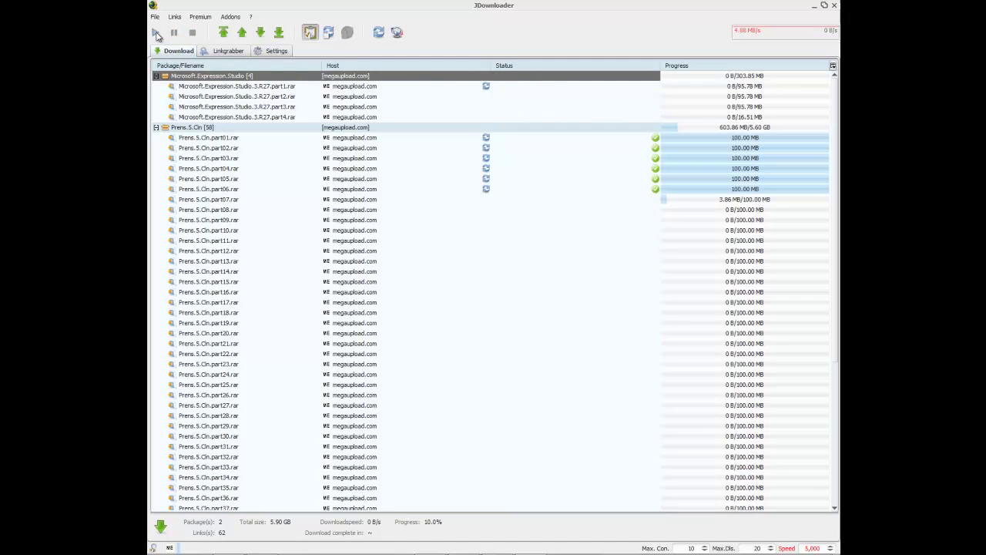
{"action": "left_click", "coordinate": [156, 34]}
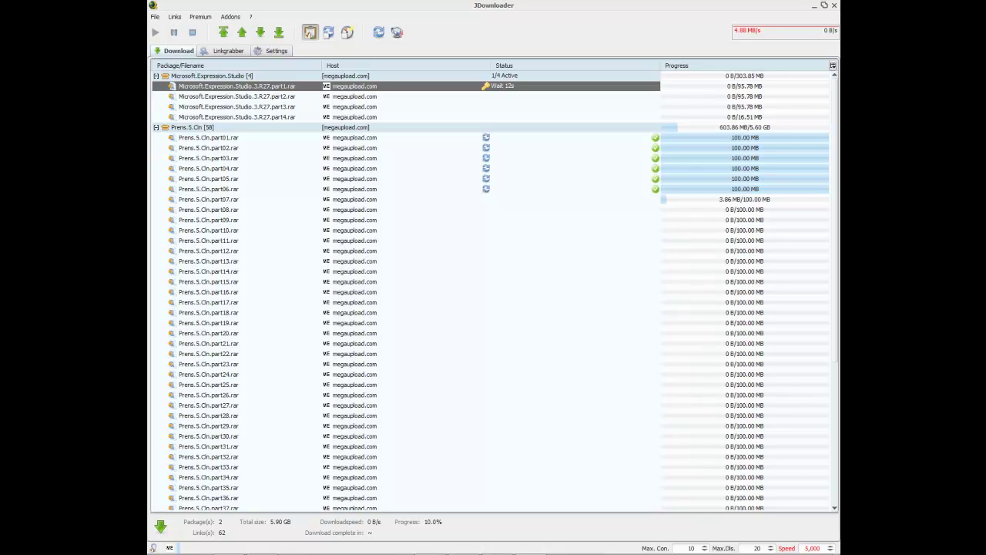
{"action": "double_click", "coordinate": [811, 548]}
{"action": "left_click", "coordinate": [771, 547]}
{"action": "left_click", "coordinate": [690, 547]}
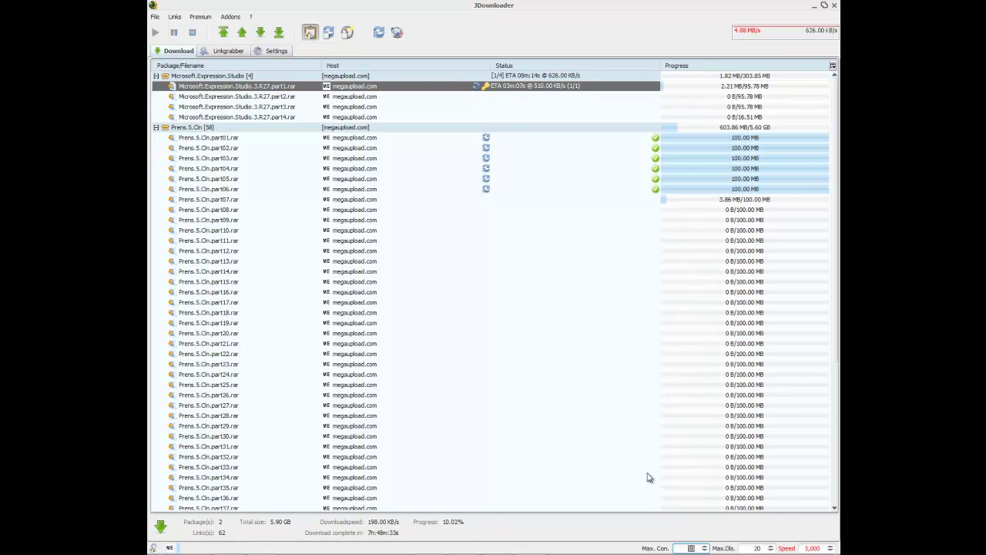
{"action": "left_click", "coordinate": [205, 76]}
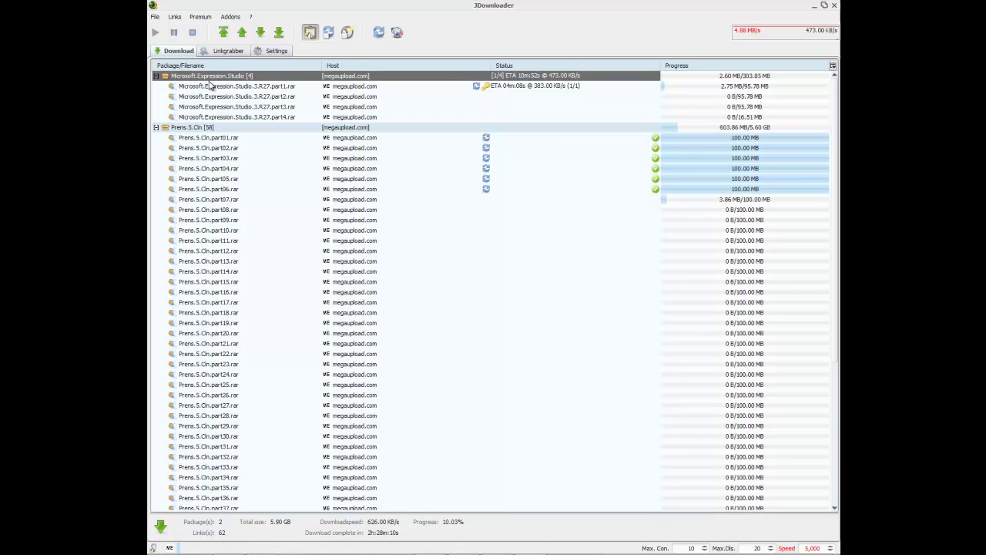
{"action": "key", "text": "Delete"}
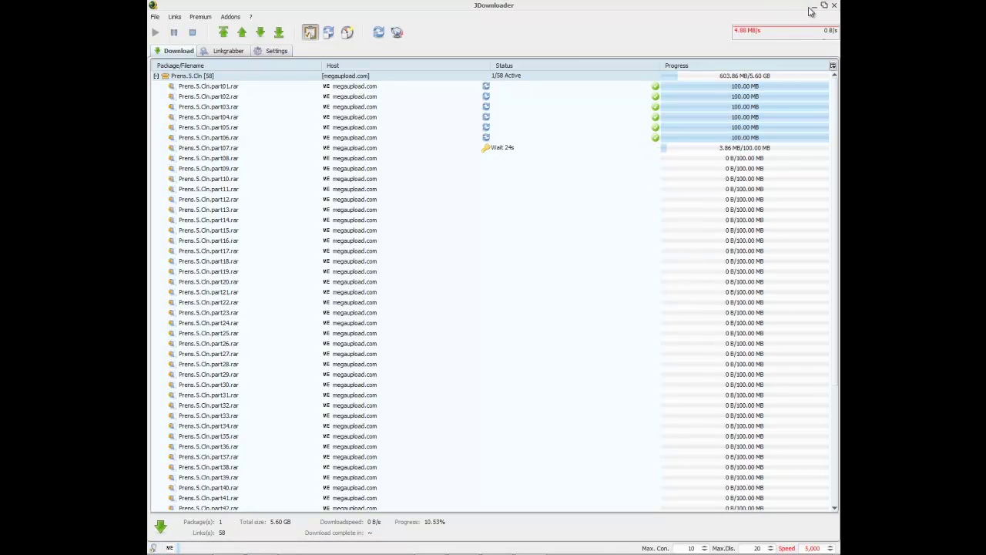
Step: Go to adobe.com and open the Acrobat 9 Pro free trial download page
{"action": "left_click", "coordinate": [813, 6]}
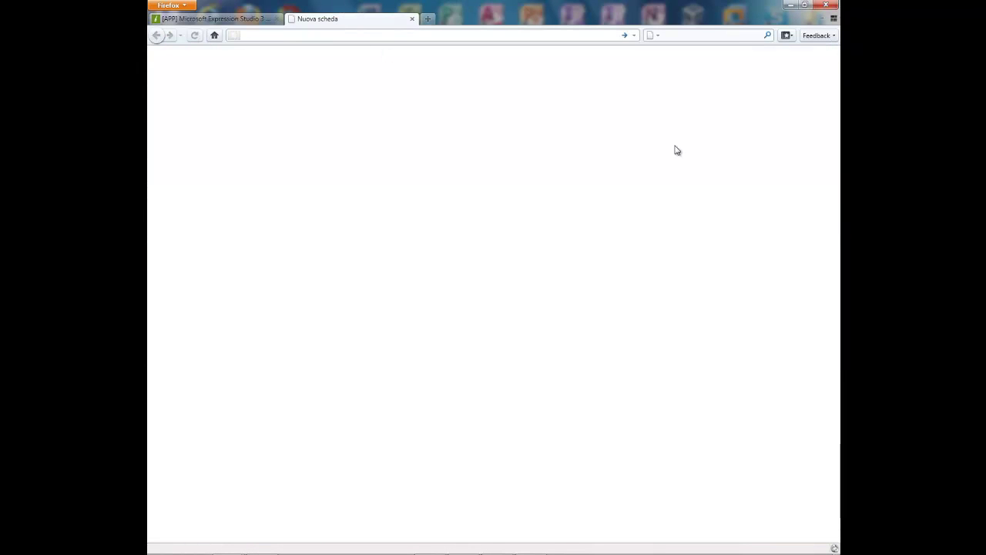
{"action": "type", "text": "ad"}
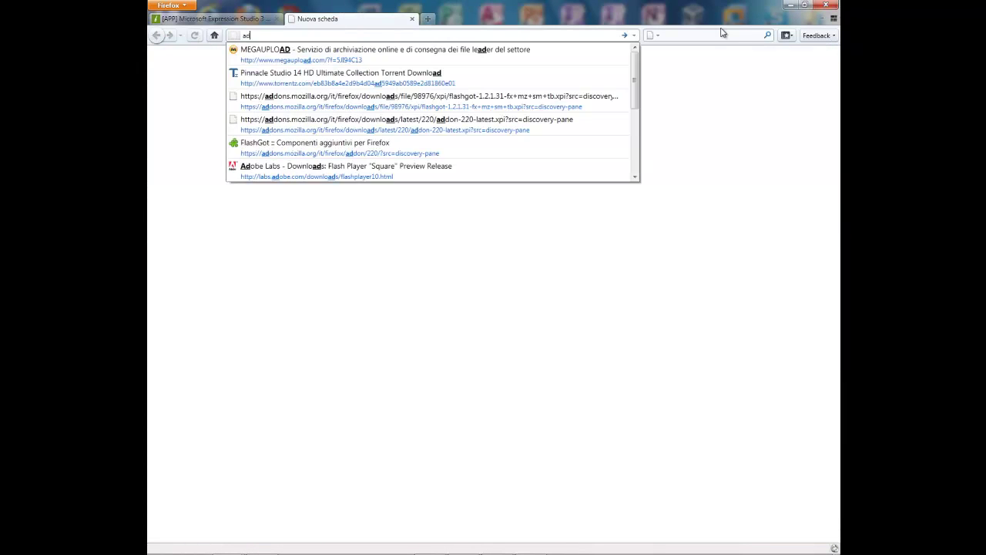
{"action": "type", "text": "obe.com"}
{"action": "key", "text": "Return"}
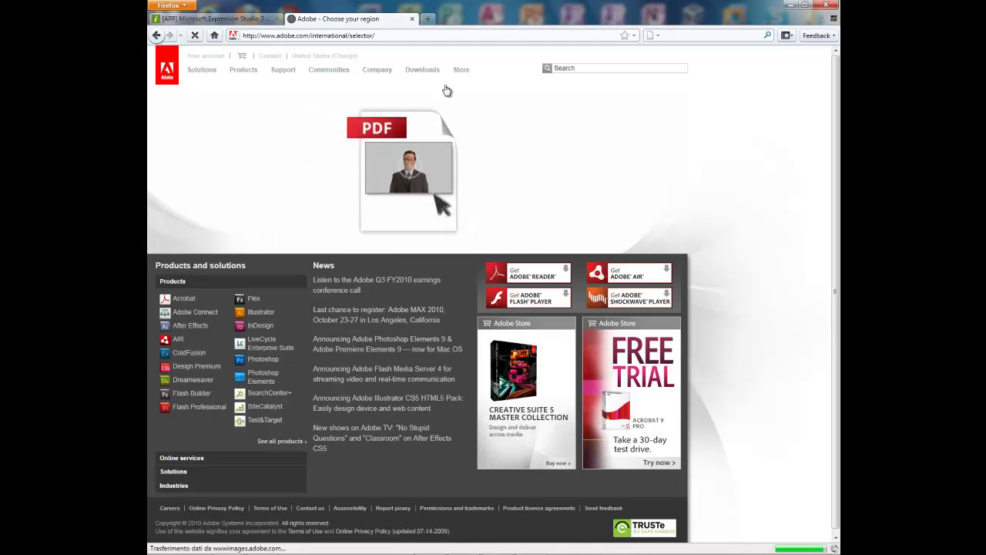
{"action": "left_click", "coordinate": [631, 400]}
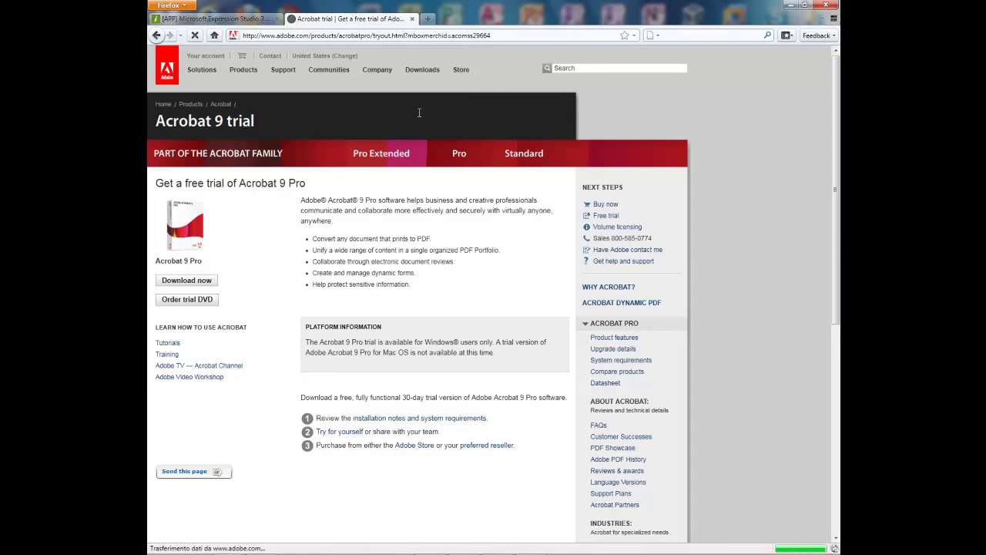
{"action": "left_click", "coordinate": [187, 282]}
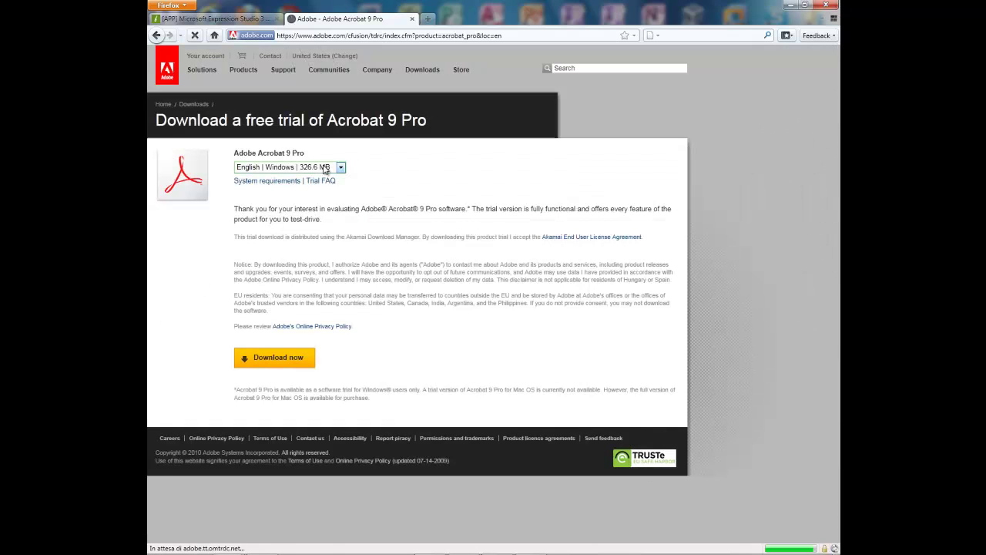
Step: Keep the English Windows 326.6 MB trial, start the download and sign in with the Adobe ID and password
{"action": "left_click", "coordinate": [324, 167]}
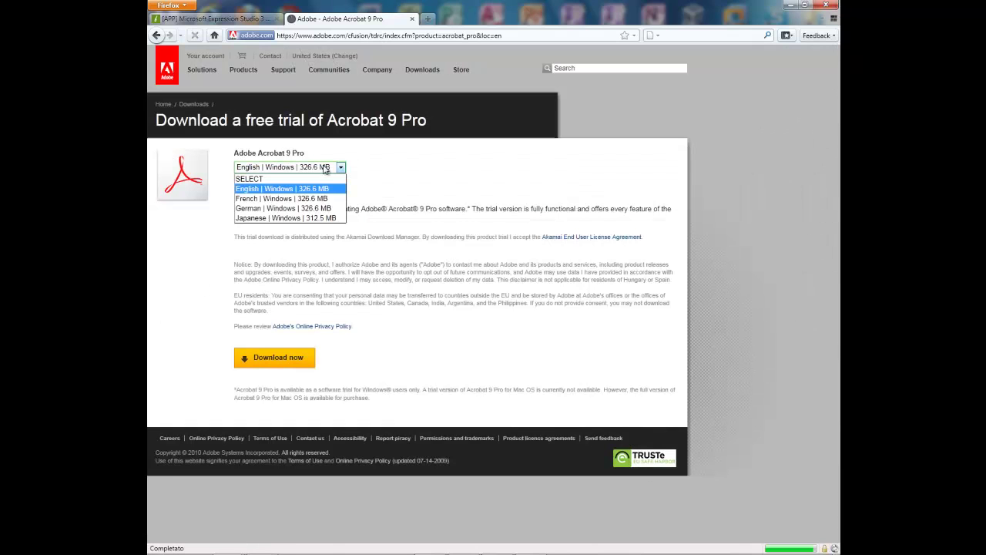
{"action": "left_click", "coordinate": [316, 187]}
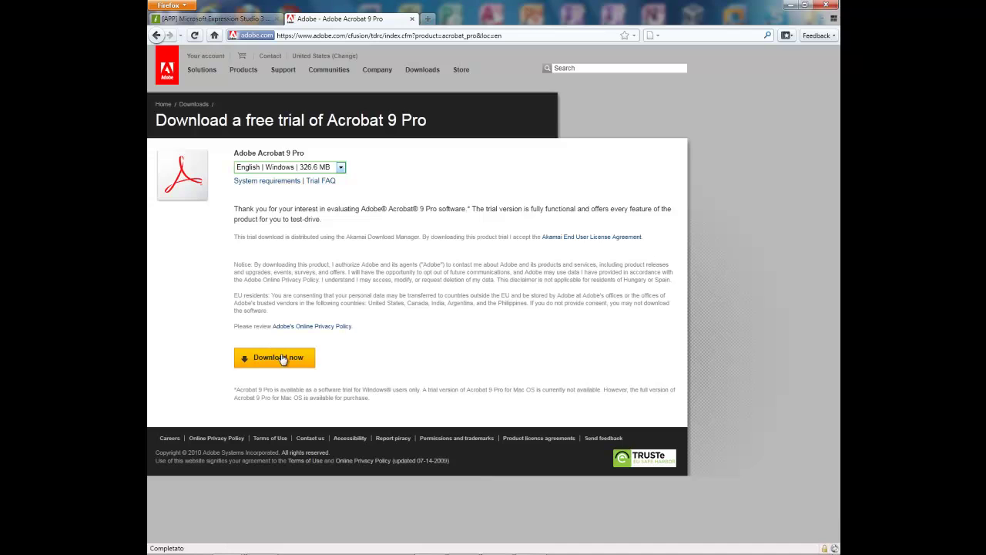
{"action": "left_click", "coordinate": [279, 359]}
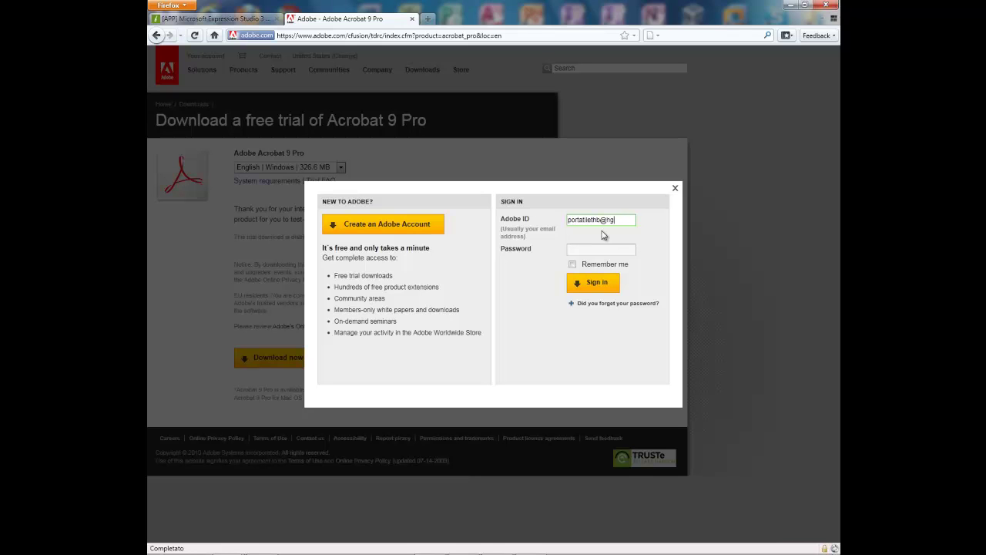
{"action": "type", "text": "com"}
{"action": "key", "text": "Tab"}
{"action": "type", "text": "••"}
{"action": "left_click", "coordinate": [584, 282]}
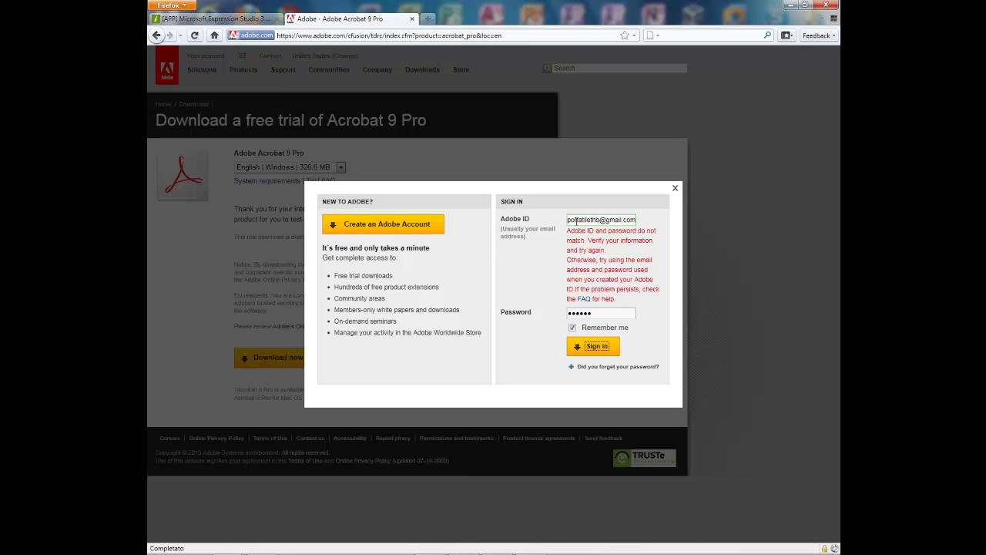
Step: Re-enter the Adobe ID e-mail, sign in again, dismiss the Skype notification and move the popup aside
{"action": "left_click_drag", "start_coordinate": [567, 219], "coordinate": [632, 220]}
{"action": "key", "text": "BackSpace"}
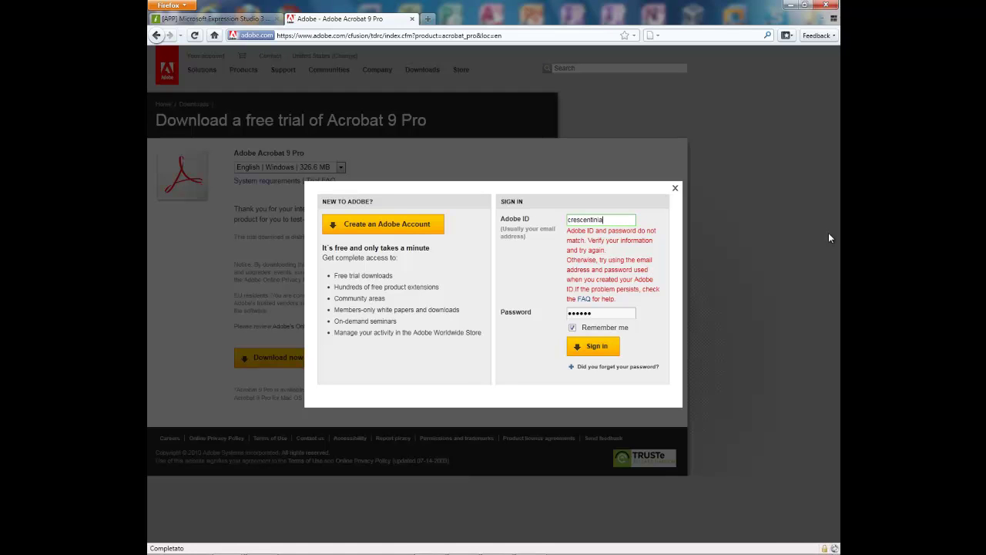
{"action": "left_click", "coordinate": [610, 351]}
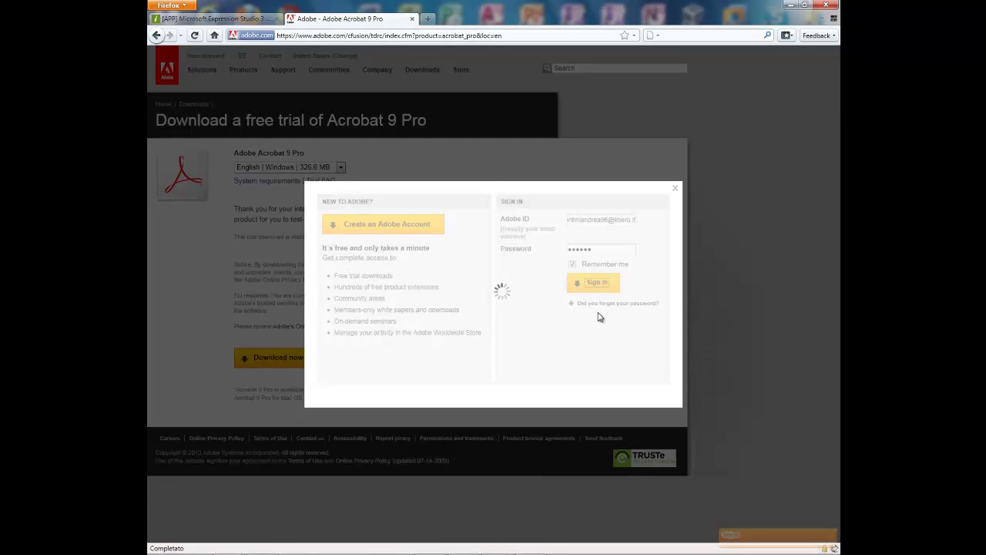
{"action": "left_click", "coordinate": [832, 514]}
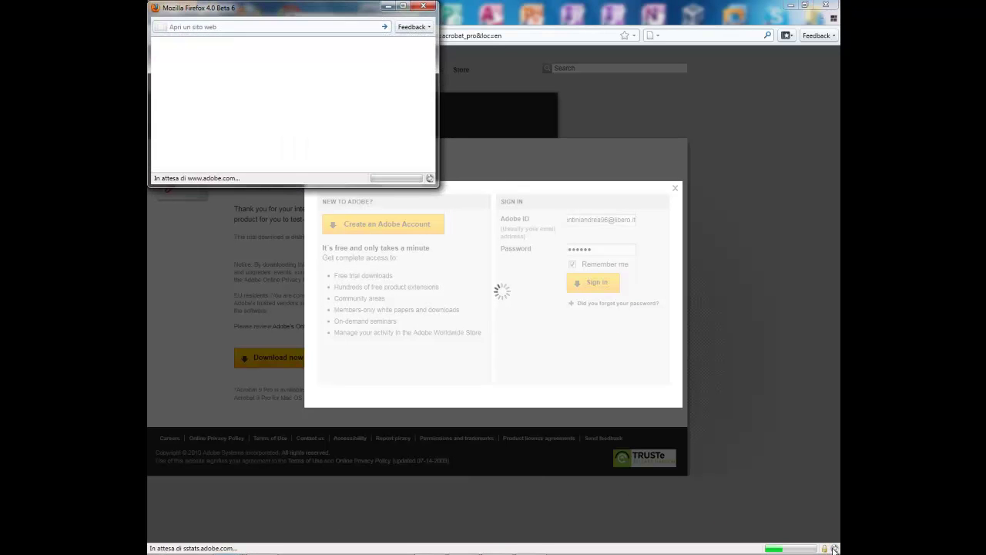
{"action": "left_click_drag", "start_coordinate": [282, 15], "coordinate": [457, 103]}
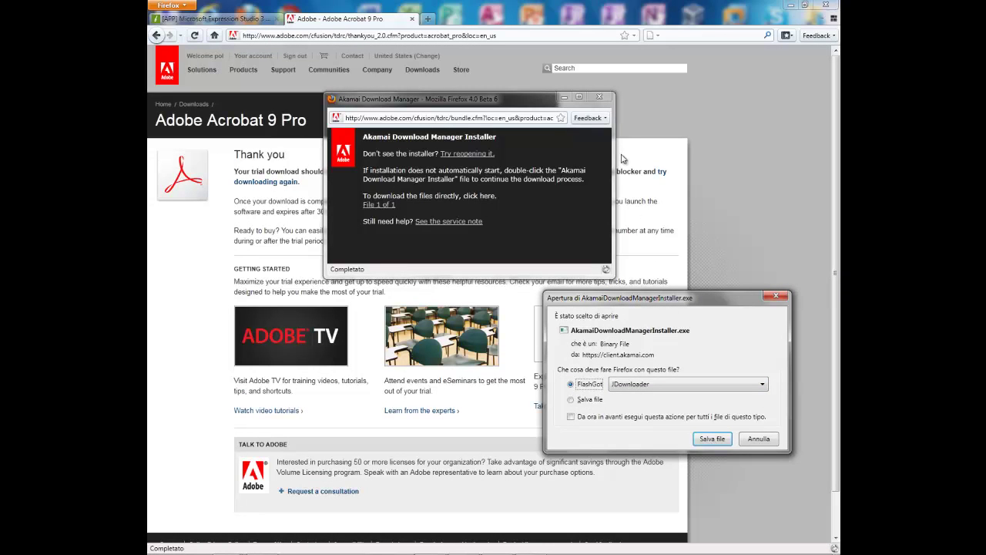
Step: Send AkamaiDownloadManagerInstaller.exe to JDownloader via FlashGot and bring JDownloader forward
{"action": "left_click_drag", "start_coordinate": [650, 300], "coordinate": [664, 17]}
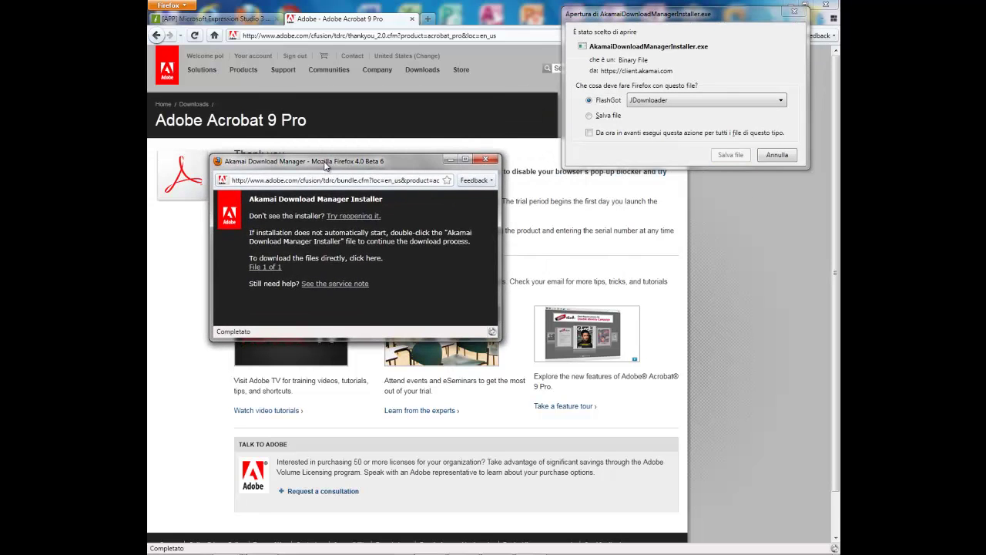
{"action": "left_click", "coordinate": [720, 31]}
{"action": "left_click", "coordinate": [669, 102]}
{"action": "left_click", "coordinate": [669, 101]}
{"action": "left_click", "coordinate": [672, 103]}
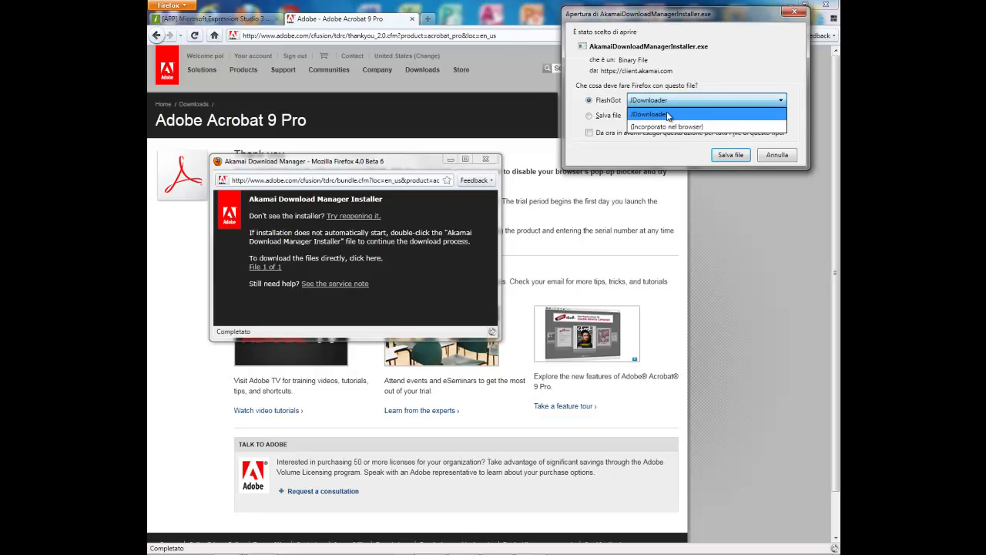
{"action": "left_click", "coordinate": [647, 127]}
{"action": "left_click", "coordinate": [690, 103]}
{"action": "left_click", "coordinate": [686, 118]}
{"action": "left_click", "coordinate": [728, 155]}
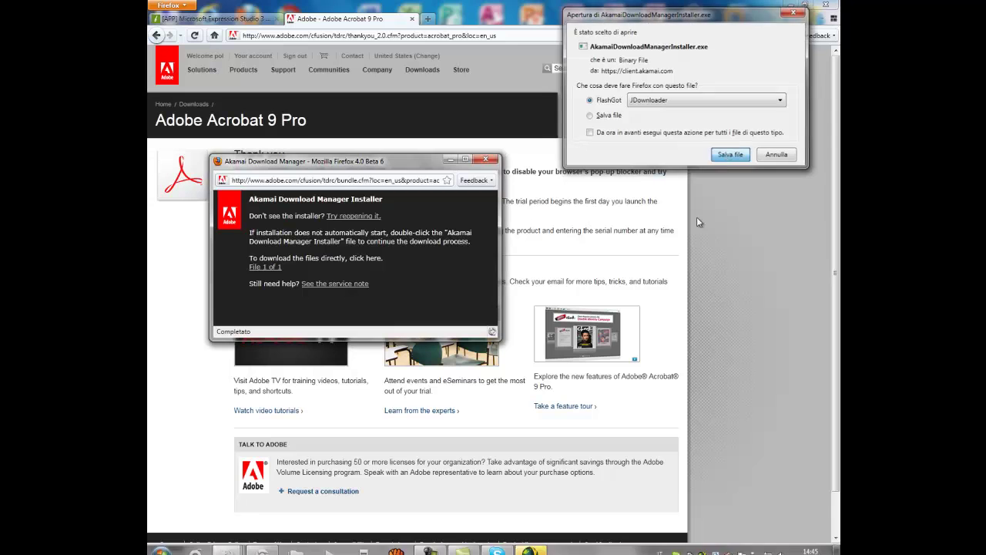
{"action": "left_click", "coordinate": [530, 544]}
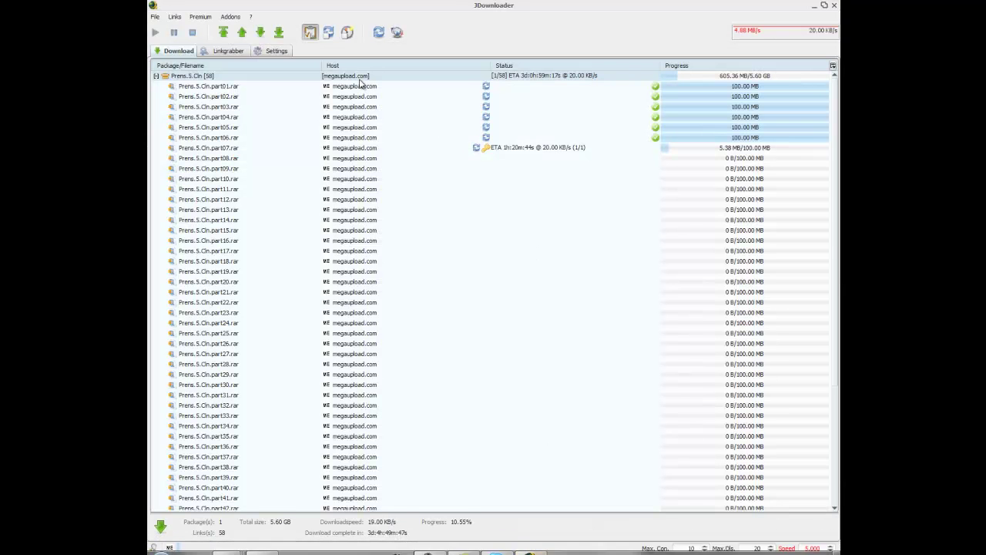
Step: Move the FlashGot package above Prens.5.Cln and open the Akamai installer's context menu
{"action": "scroll", "coordinate": [264, 250], "scroll_direction": "down", "scroll_amount": 2}
{"action": "scroll", "coordinate": [257, 285], "scroll_direction": "down", "scroll_amount": 4}
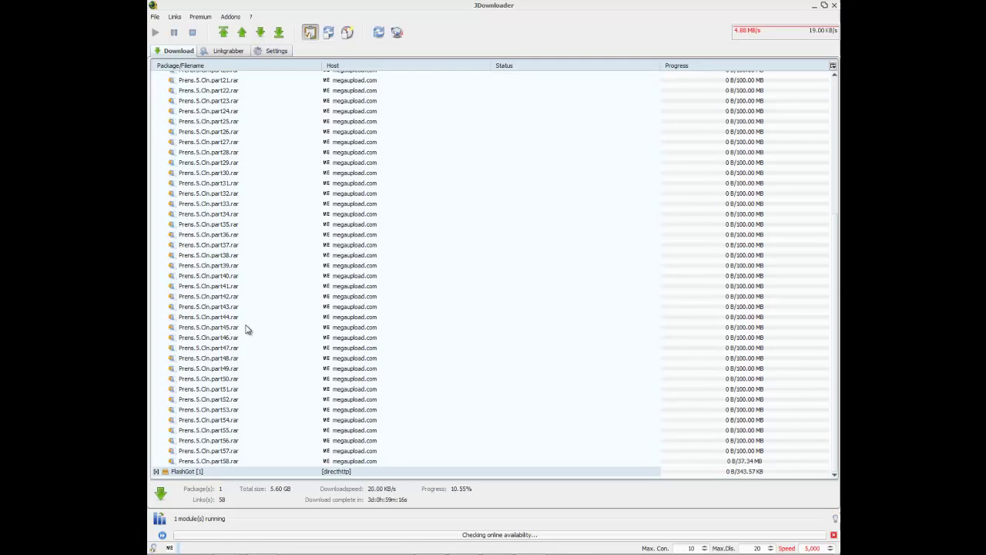
{"action": "left_click", "coordinate": [155, 505]}
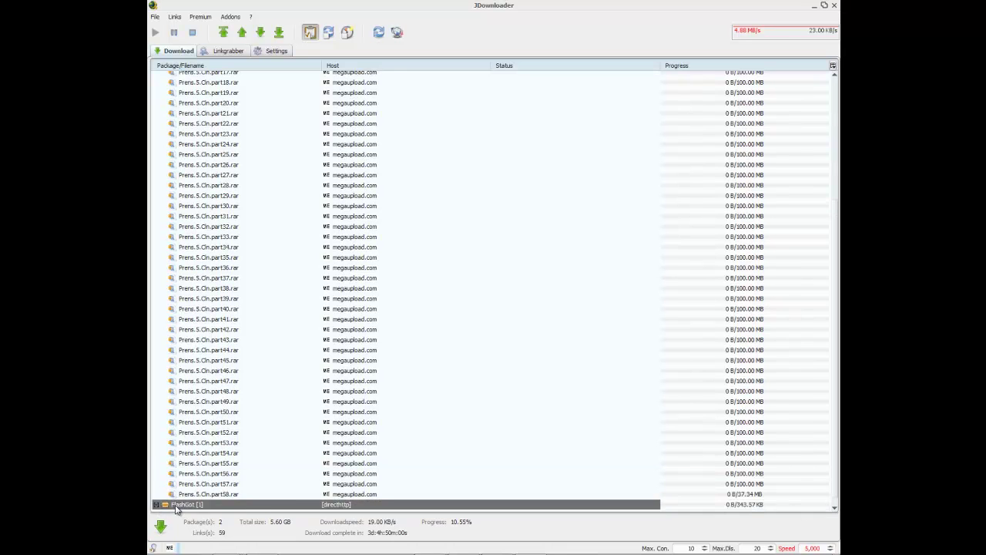
{"action": "double_click", "coordinate": [178, 507]}
{"action": "left_click_drag", "start_coordinate": [183, 501], "coordinate": [238, 17]}
{"action": "left_click_drag", "start_coordinate": [214, 61], "coordinate": [202, 75]}
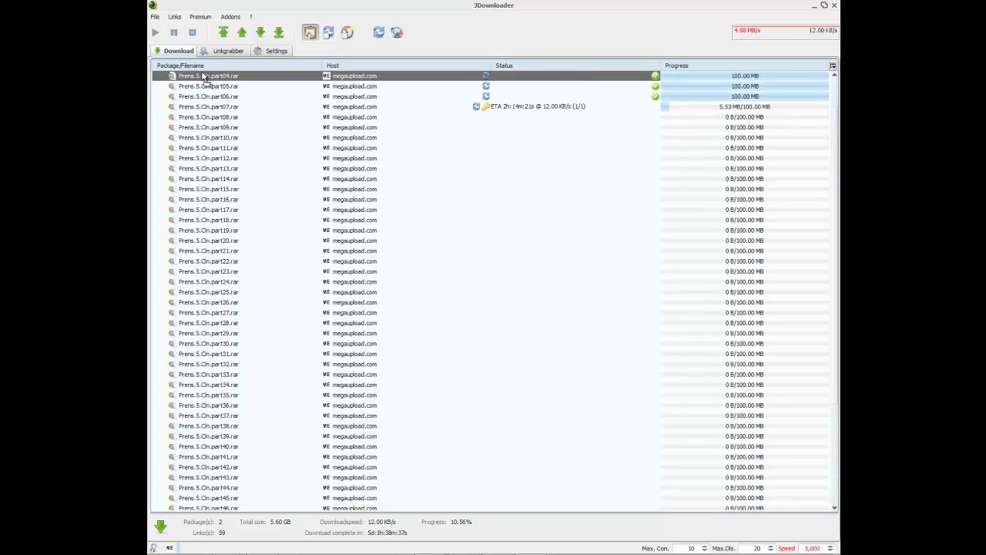
{"action": "left_click", "coordinate": [277, 80]}
{"action": "left_click", "coordinate": [239, 86]}
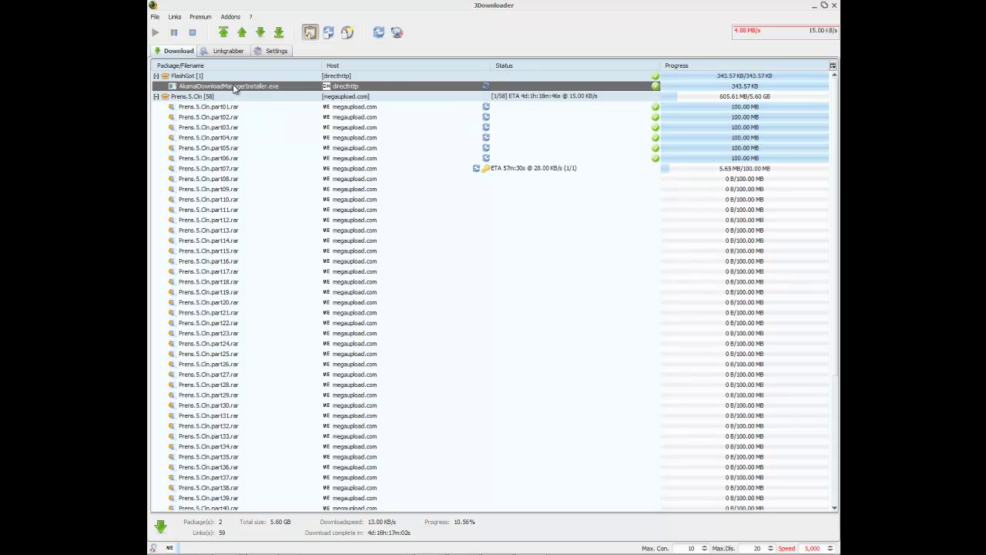
{"action": "right_click", "coordinate": [245, 92]}
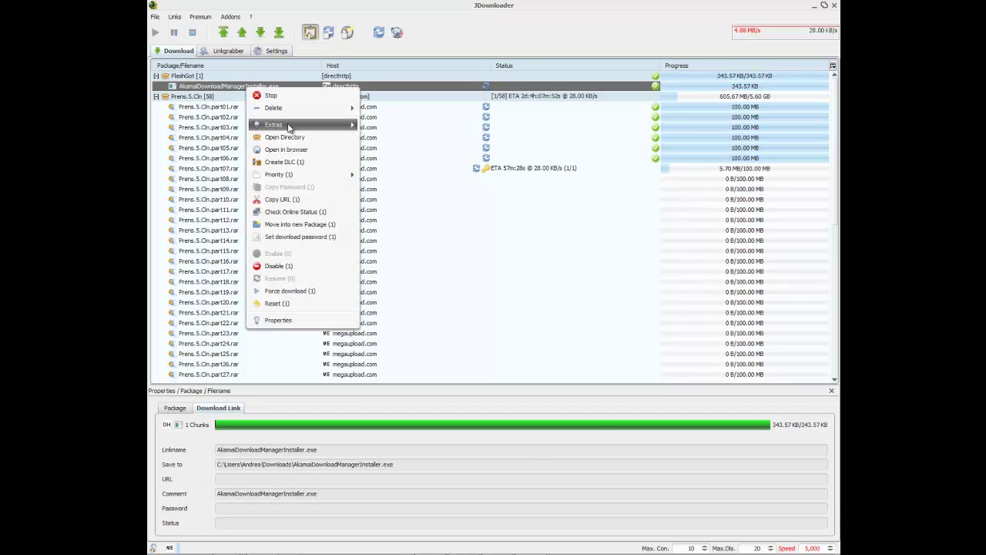
Step: Run AkamaiDownloadManagerInstaller.exe from its Download folder, close Explorer and minimize JDownloader
{"action": "left_click", "coordinate": [308, 138]}
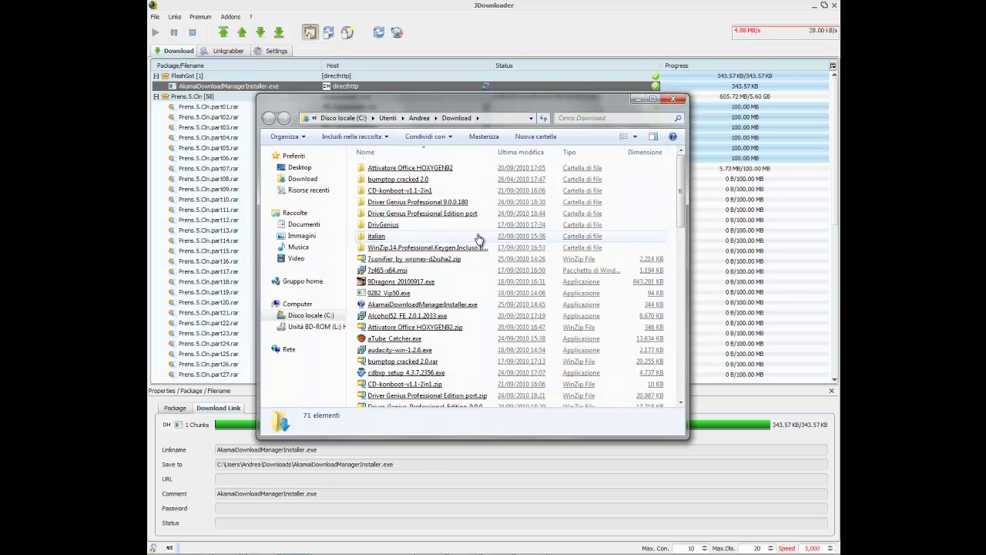
{"action": "double_click", "coordinate": [441, 305]}
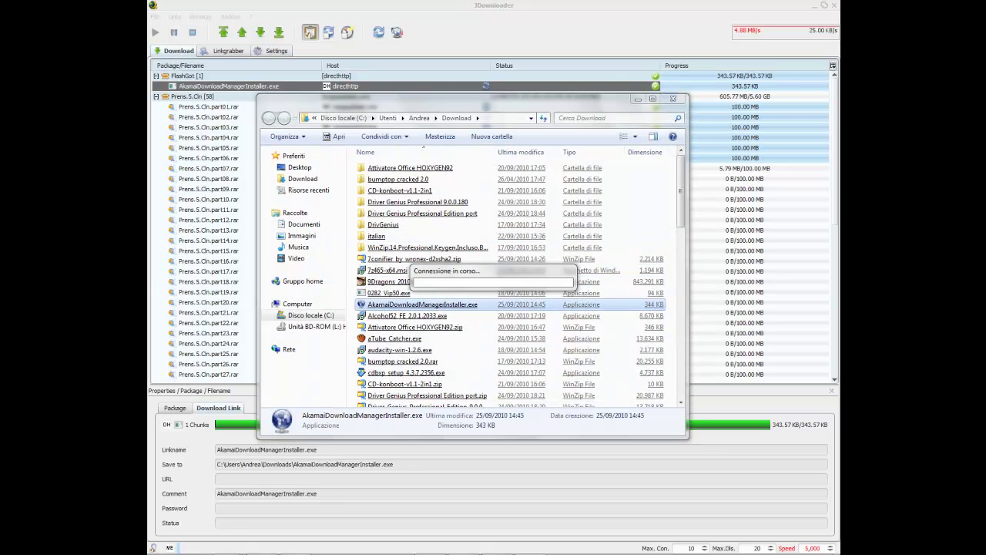
{"action": "left_click", "coordinate": [676, 103]}
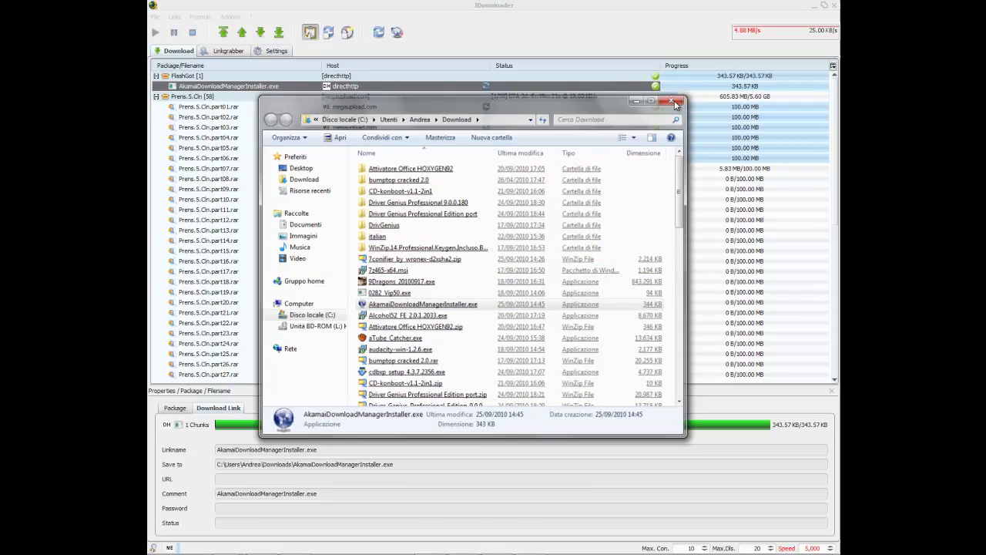
{"action": "left_click", "coordinate": [220, 77]}
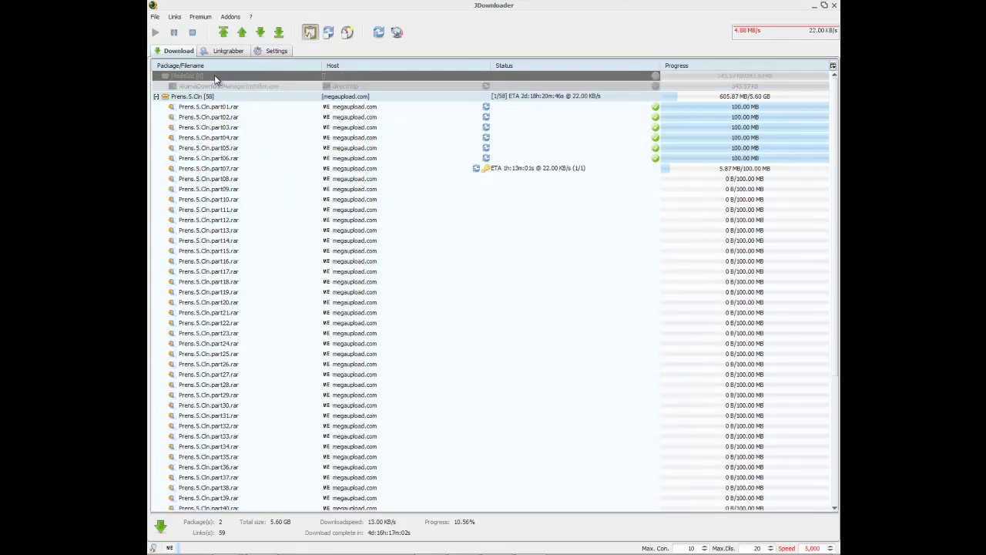
{"action": "left_click", "coordinate": [813, 7]}
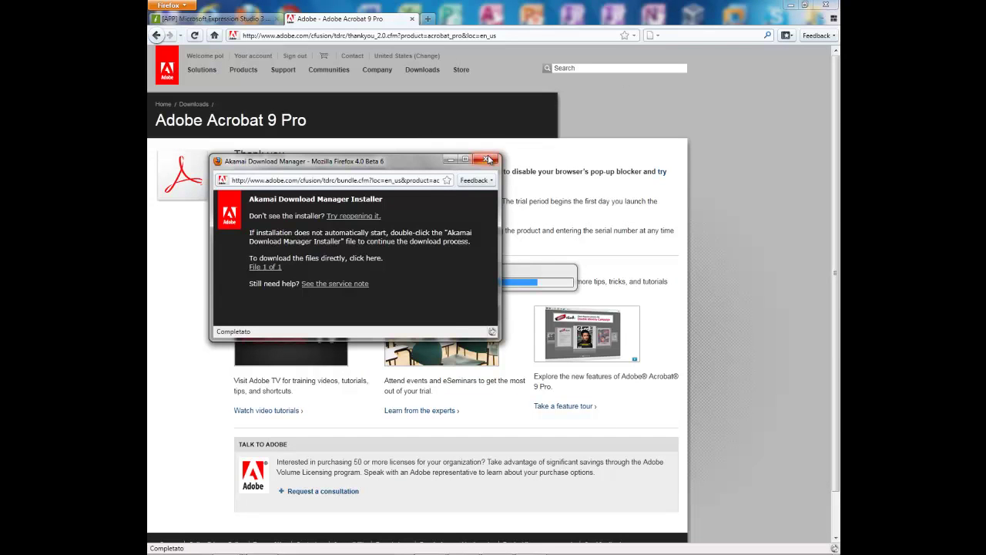
Step: Cancel closing the Akamai Download Manager popup and toggle JDownloader until the Save As dialog appears
{"action": "left_click", "coordinate": [486, 158]}
{"action": "left_click", "coordinate": [377, 286]}
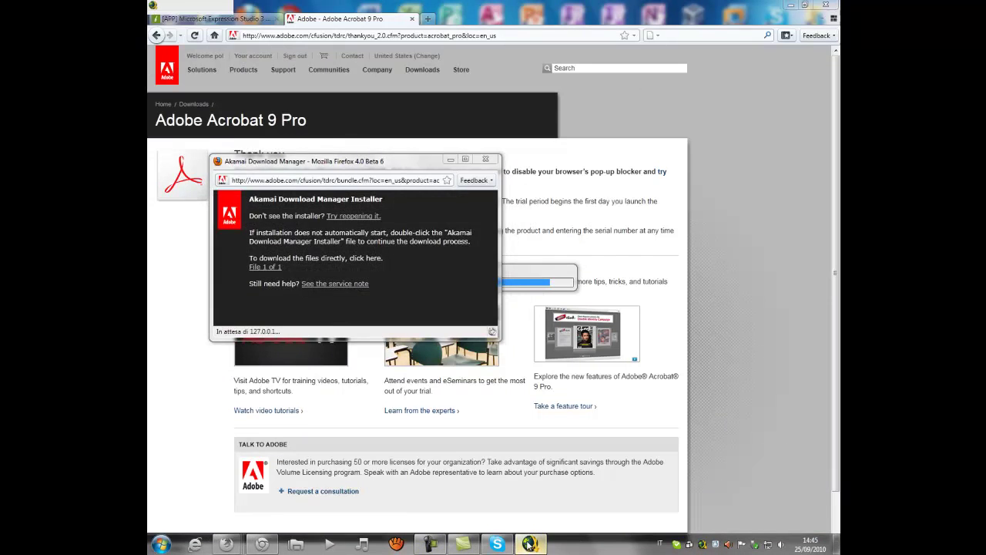
{"action": "left_click", "coordinate": [528, 543]}
{"action": "left_click", "coordinate": [528, 544]}
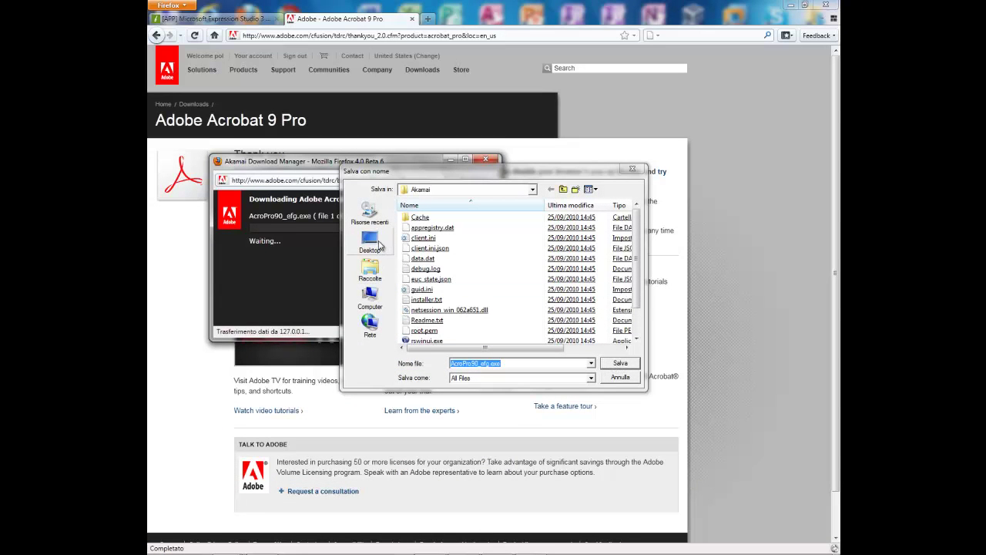
Step: Save AcroPro90_efg.exe into the user's Download folder, then minimize Firefox and Akamai Download Manager
{"action": "left_click", "coordinate": [379, 243]}
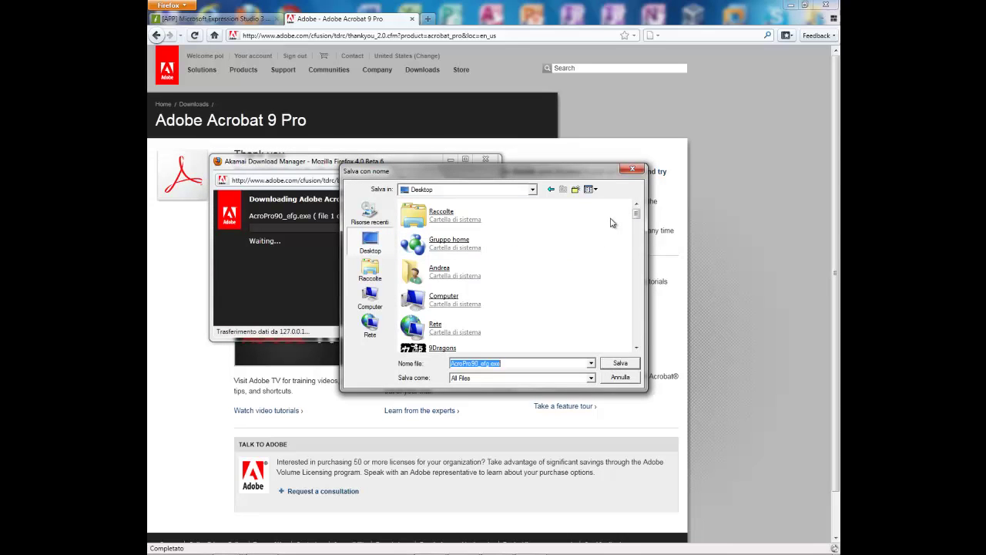
{"action": "left_click_drag", "start_coordinate": [637, 214], "coordinate": [638, 207]}
{"action": "left_click", "coordinate": [583, 231]}
{"action": "double_click", "coordinate": [456, 299]}
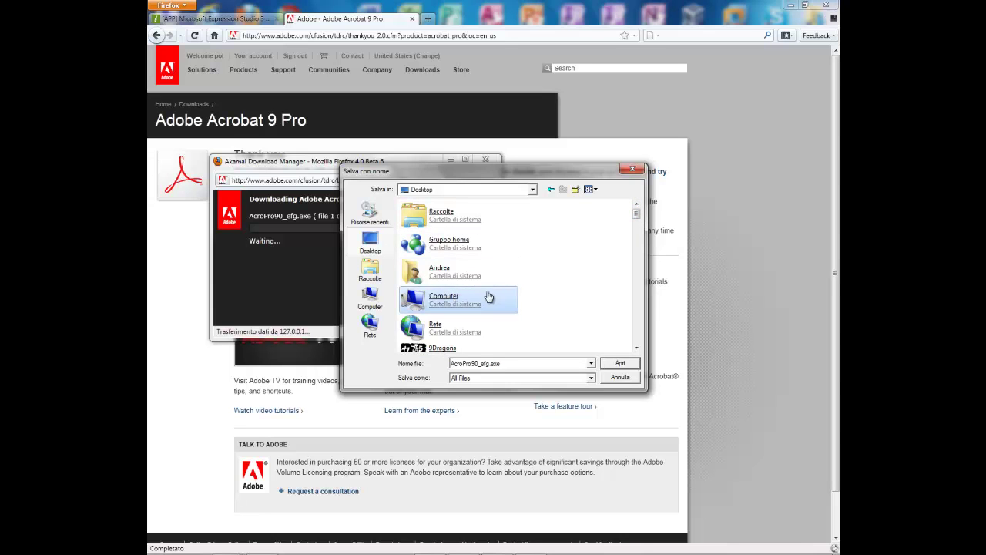
{"action": "left_click", "coordinate": [551, 189]}
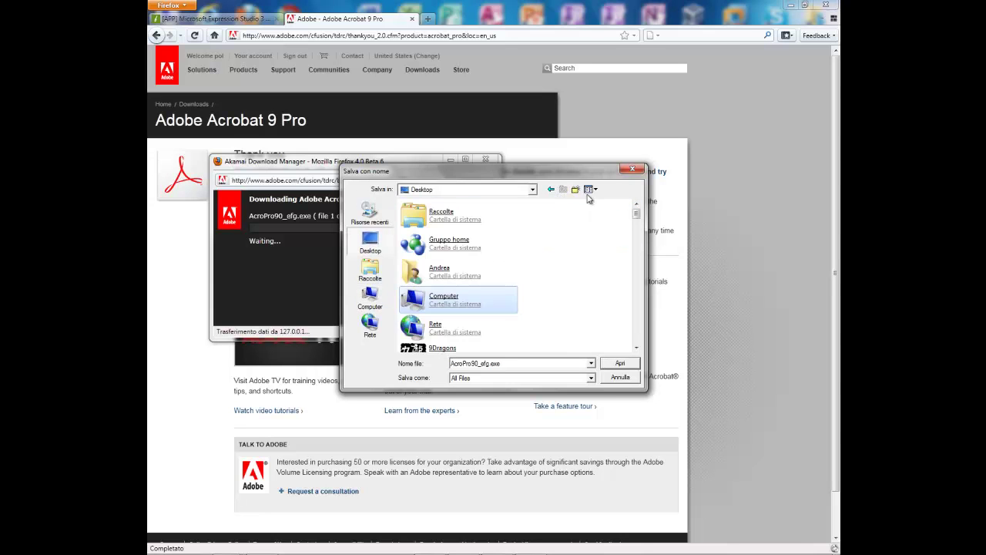
{"action": "left_click", "coordinate": [703, 44]}
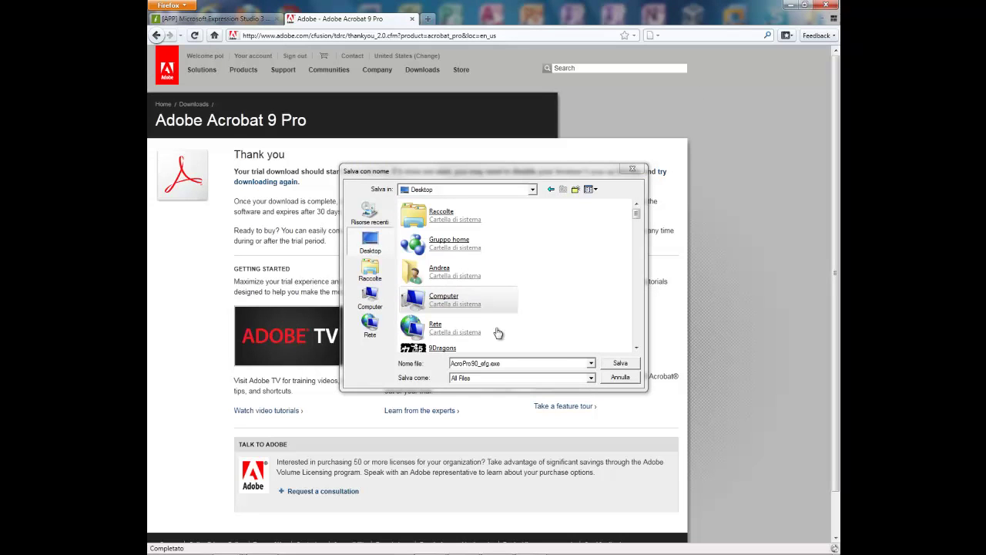
{"action": "double_click", "coordinate": [441, 271]}
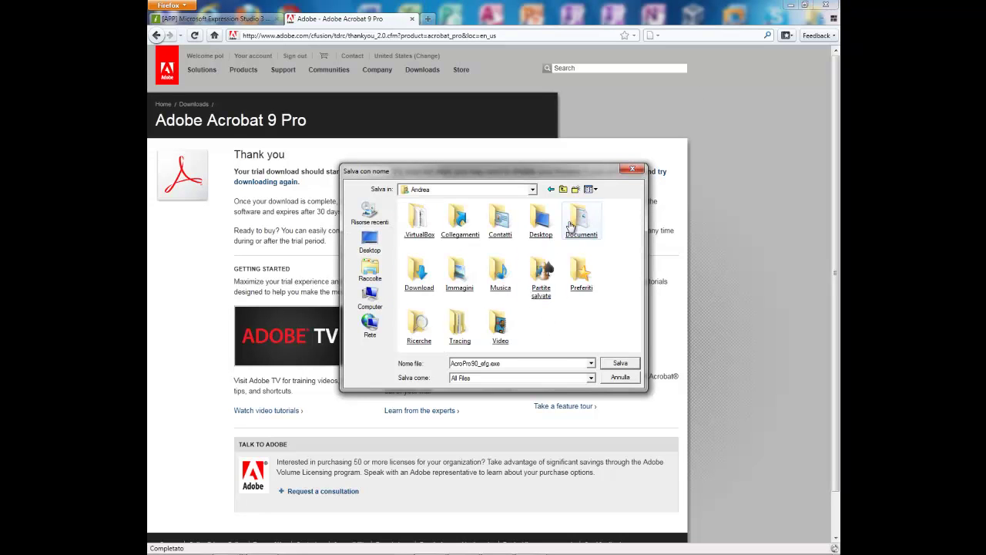
{"action": "left_click", "coordinate": [419, 271]}
{"action": "left_click", "coordinate": [620, 364]}
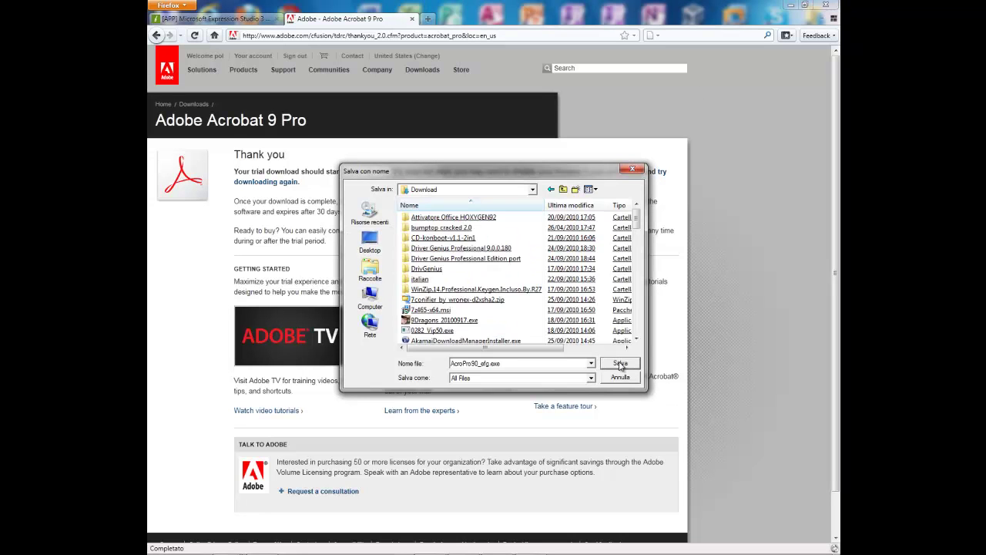
{"action": "left_click", "coordinate": [620, 364]}
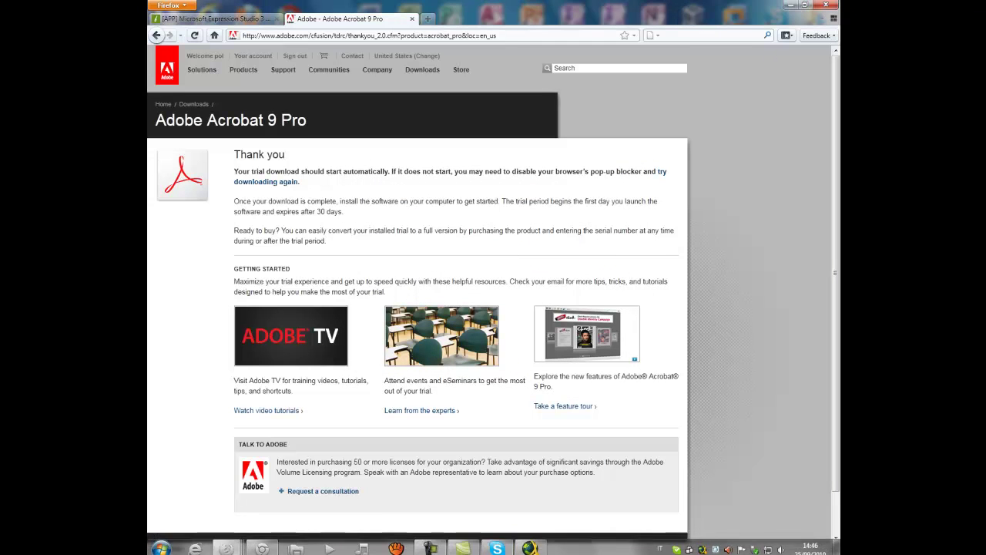
{"action": "left_click", "coordinate": [791, 5]}
{"action": "left_click", "coordinate": [450, 158]}
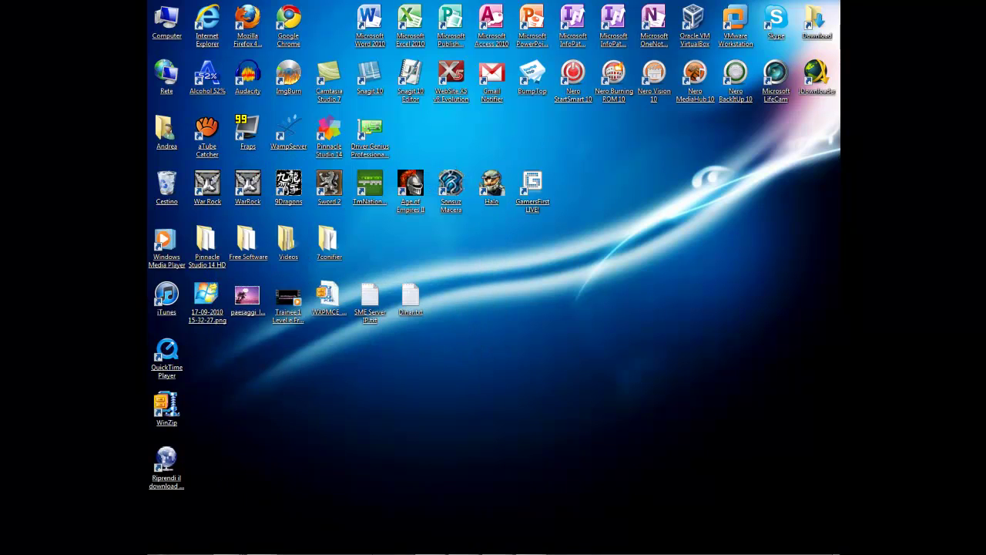